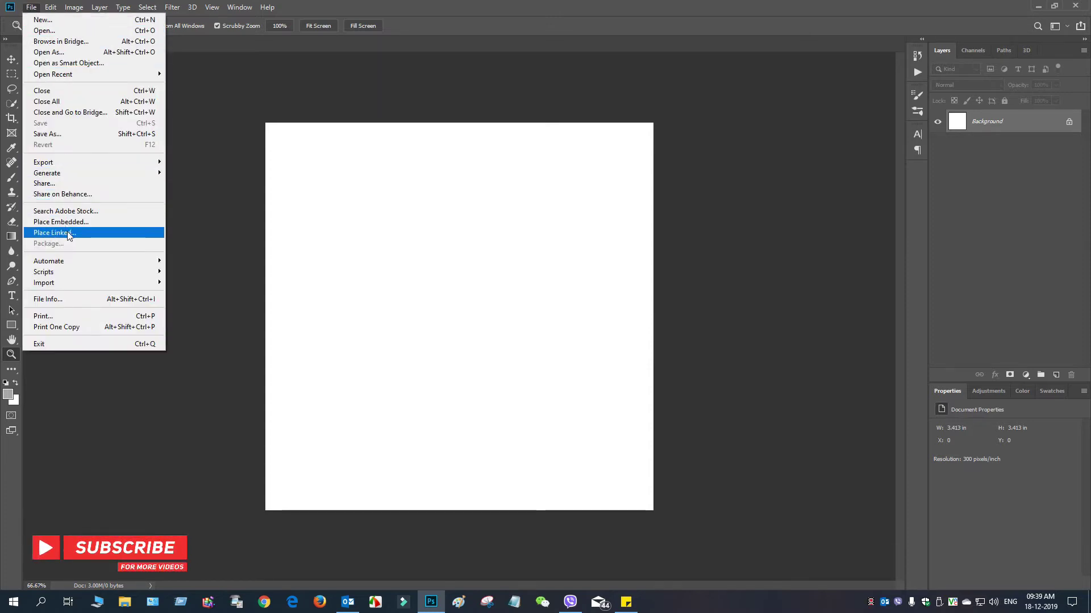
Step: Place the Winter Jacket image as an embedded object, scaled to about 3.07%, standing in the canvas's lower-left area
click(266, 252)
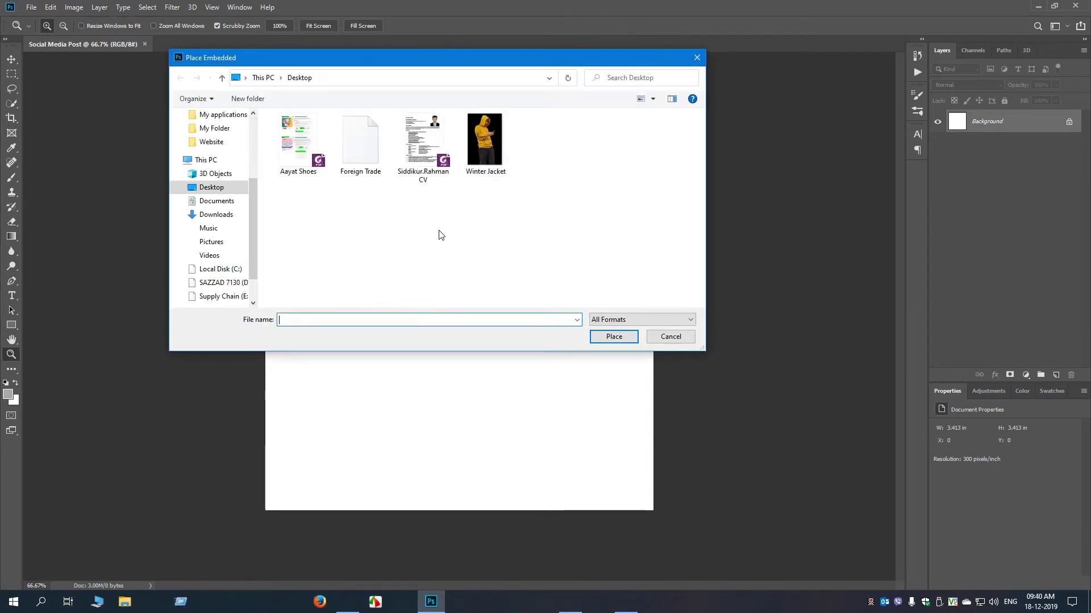
double_click(495, 134)
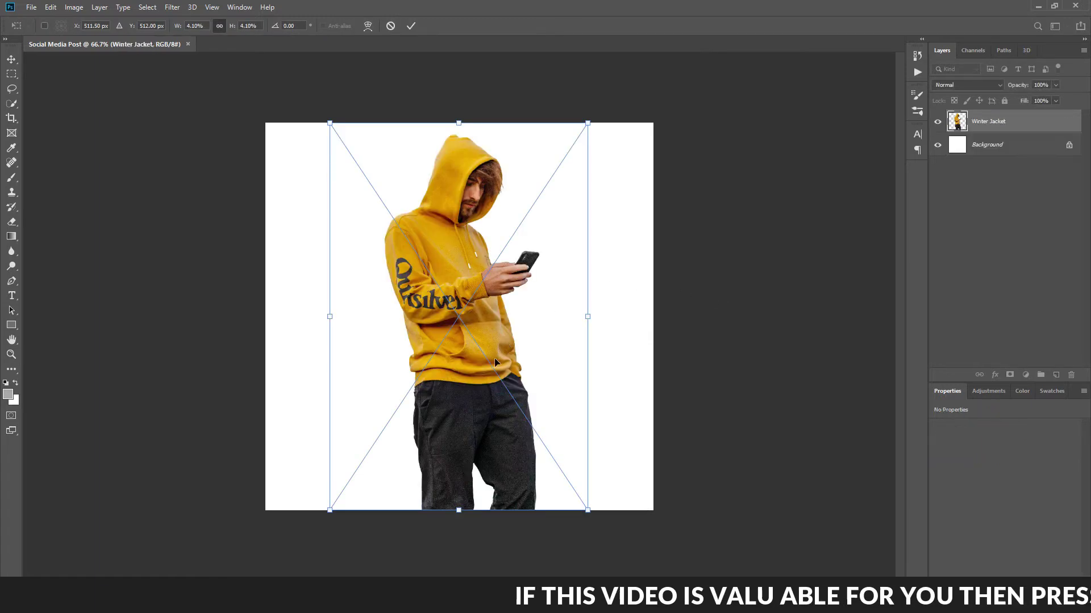
drag(495, 354, 423, 353)
drag(519, 509, 429, 432)
drag(375, 352, 360, 448)
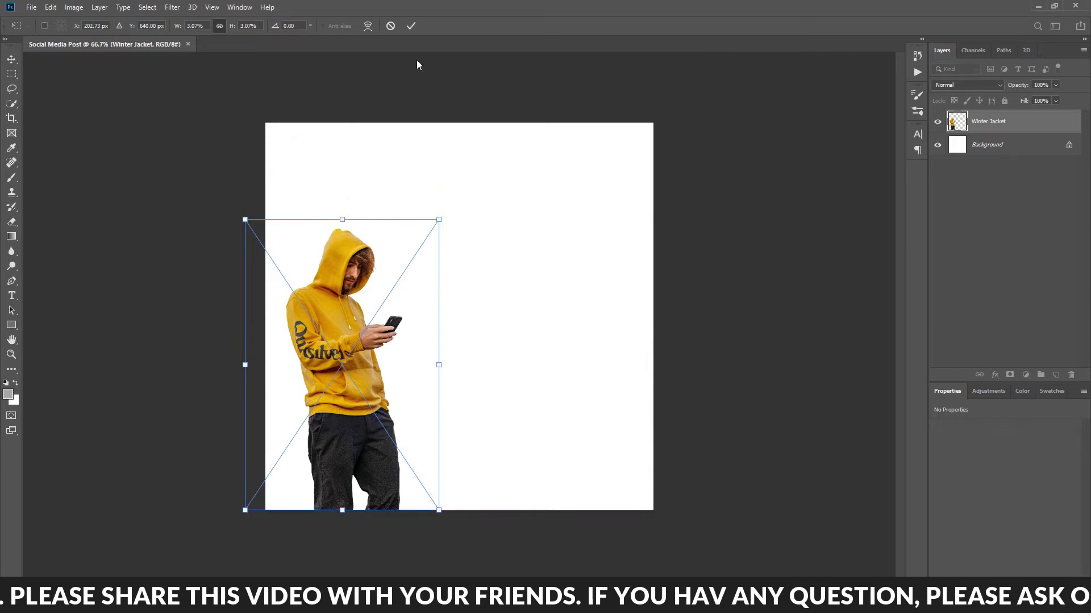
click(410, 25)
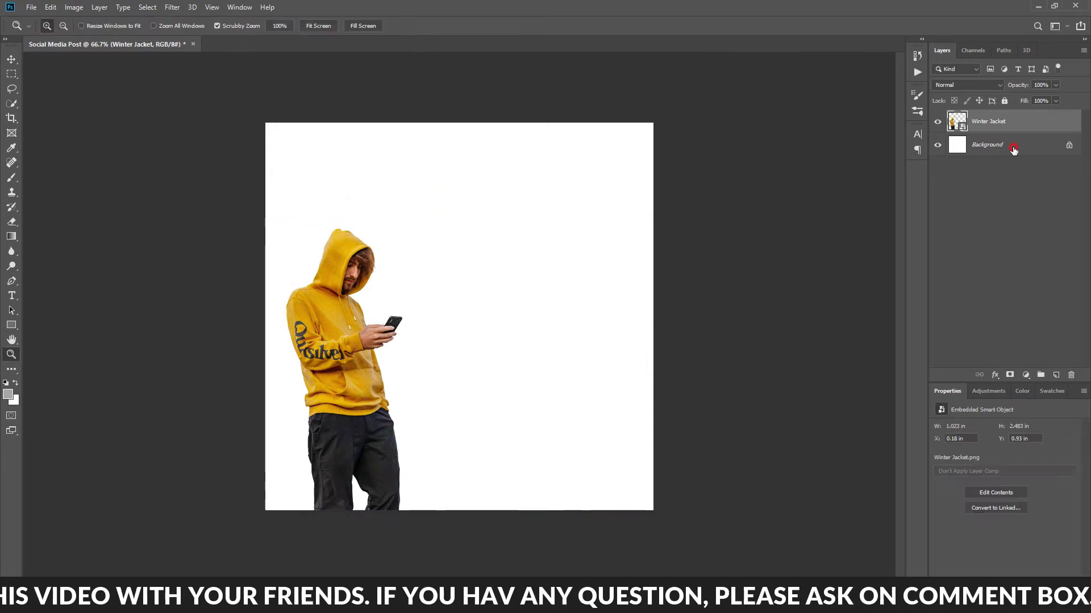
Step: Add a Solid Color fill layer directly above the Background, using yellow e0ac07 sampled from the hoodie
click(1014, 145)
click(1024, 375)
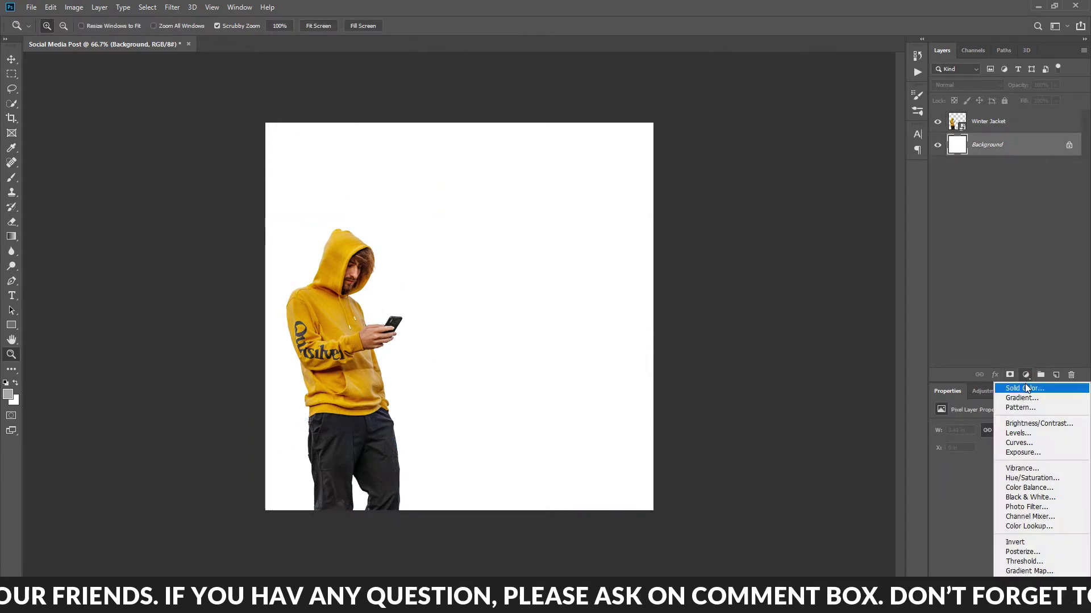
click(1019, 386)
click(340, 317)
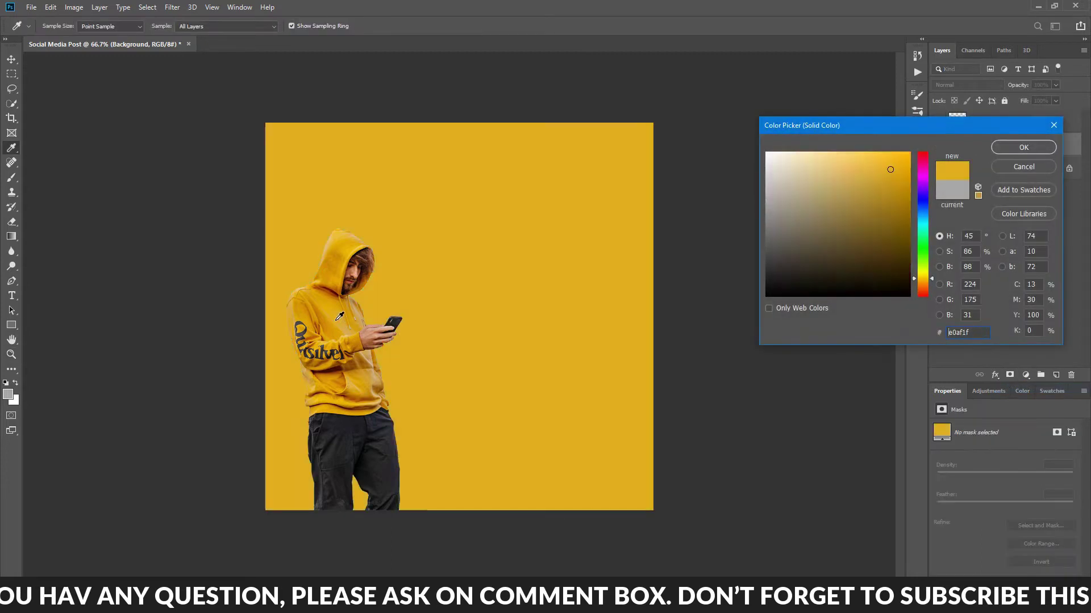
click(333, 304)
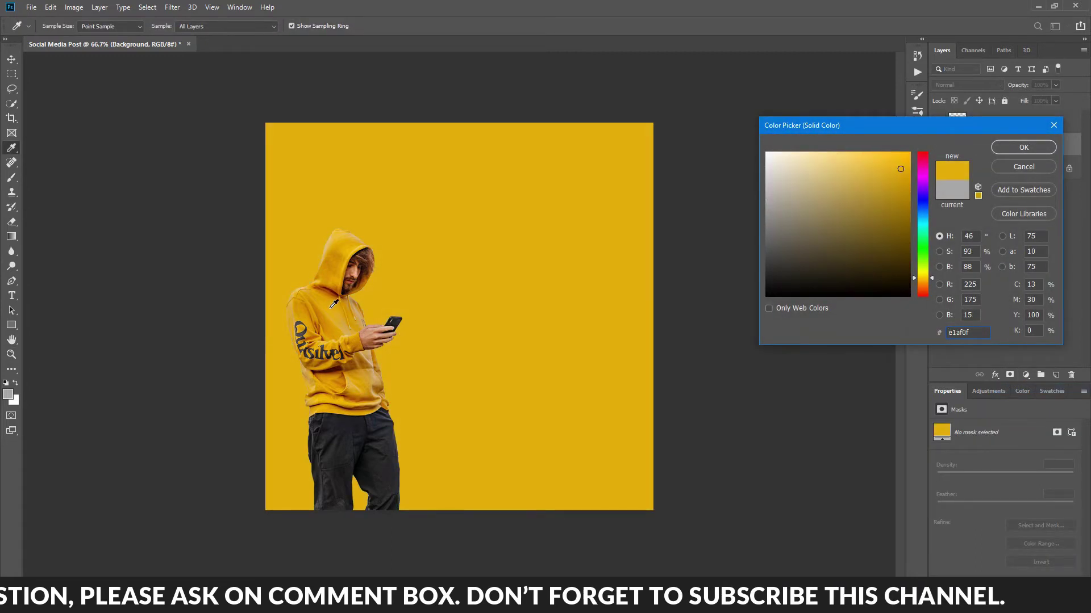
click(334, 309)
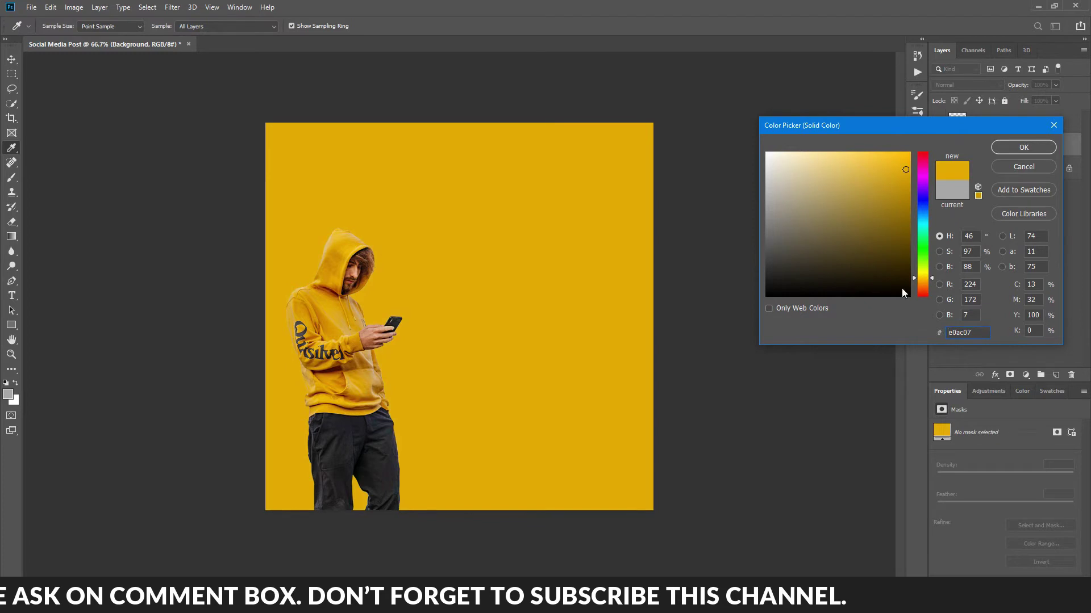
click(1025, 147)
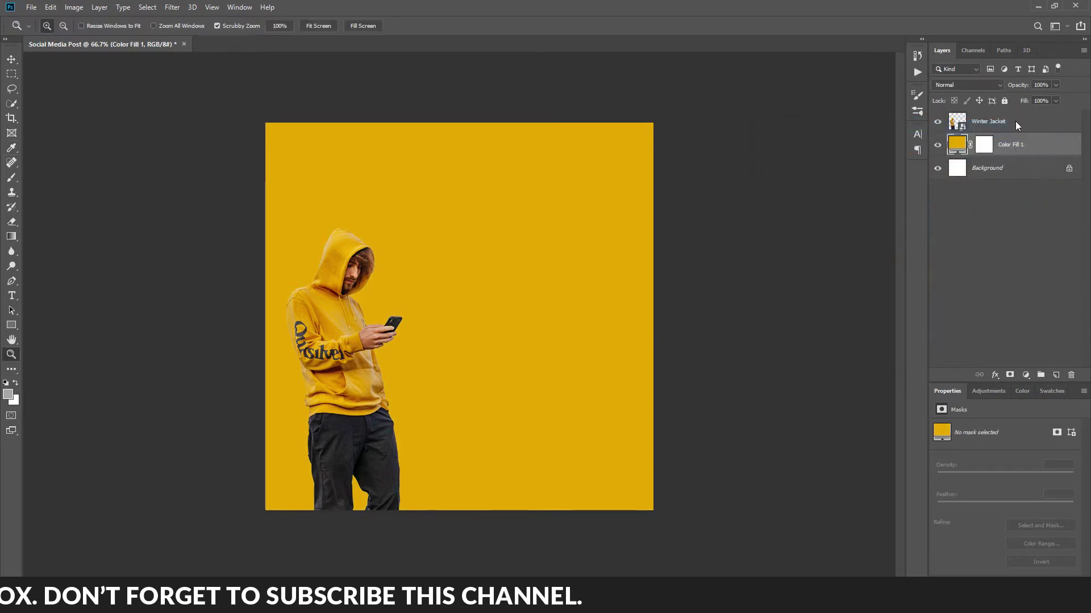
Step: Give the Winter Jacket layer a Multiply drop shadow with 27% opacity, 24 px distance and 18 px size
click(1042, 125)
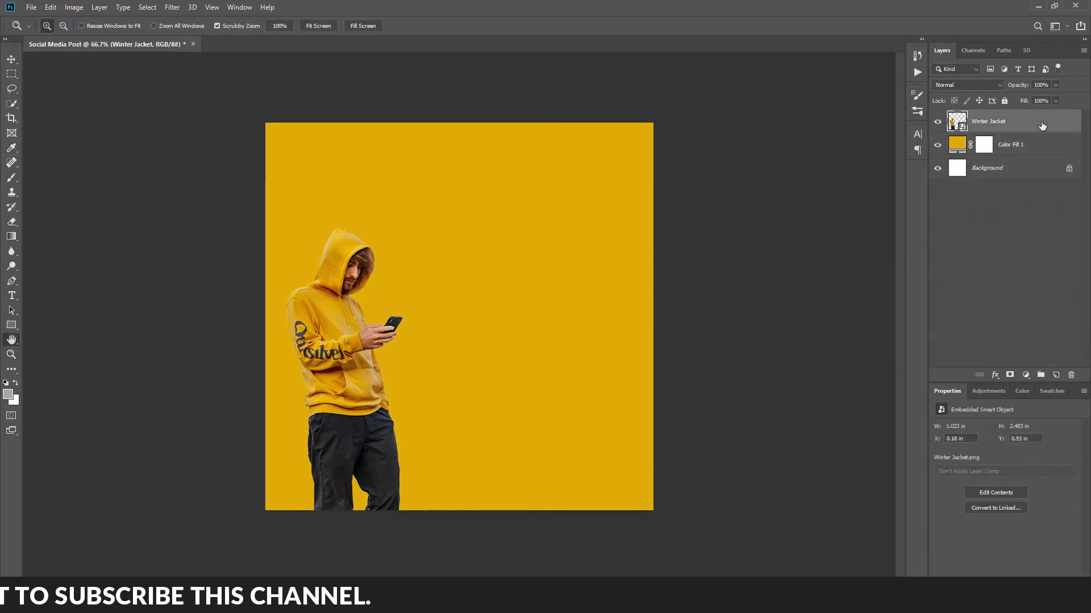
key(h)
double_click(1042, 126)
click(585, 321)
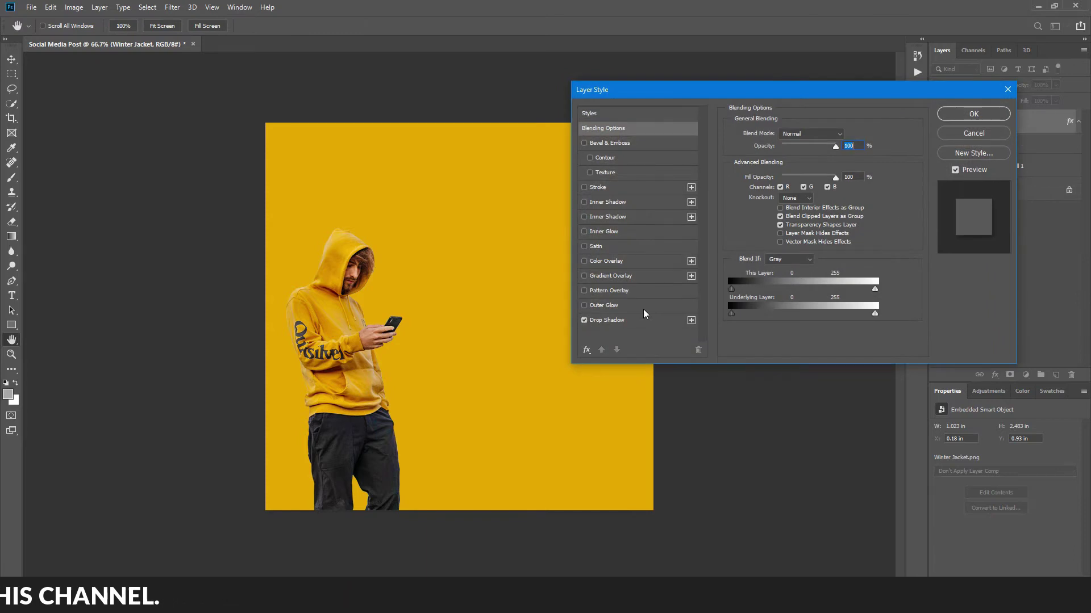
click(633, 322)
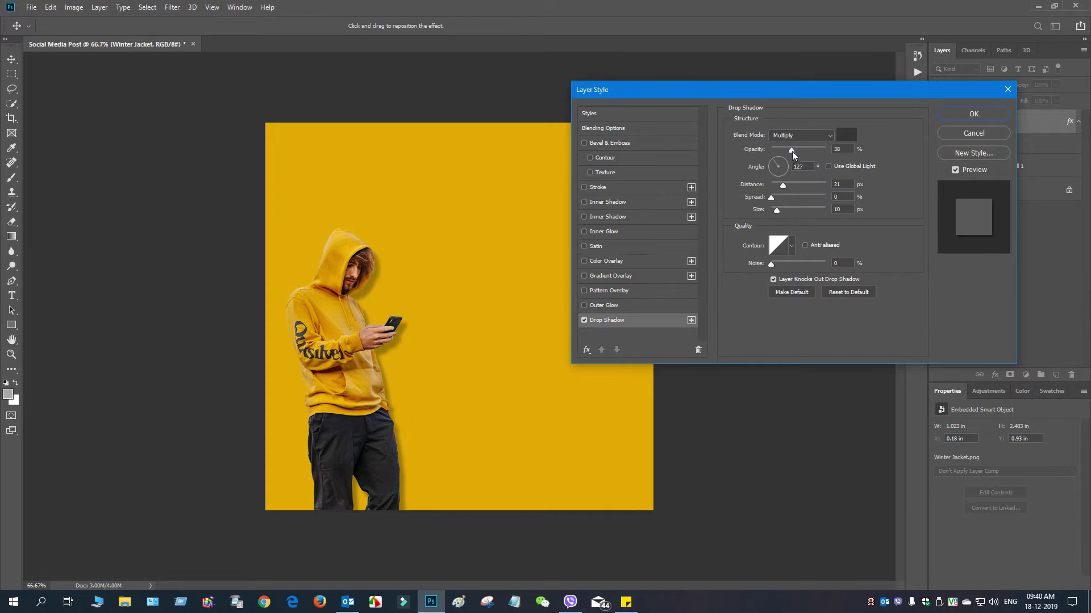
drag(791, 148, 778, 212)
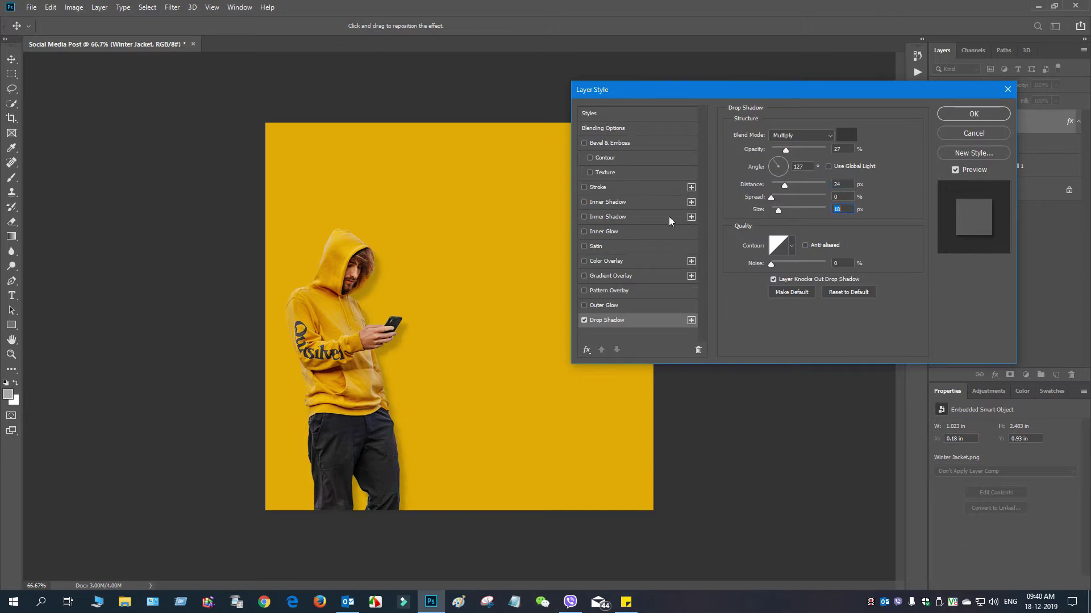
Step: Try the Outer Glow, both Inner Shadow effects and the Inner Glow on the Winter Jacket layer, switching each off again
click(583, 307)
click(585, 307)
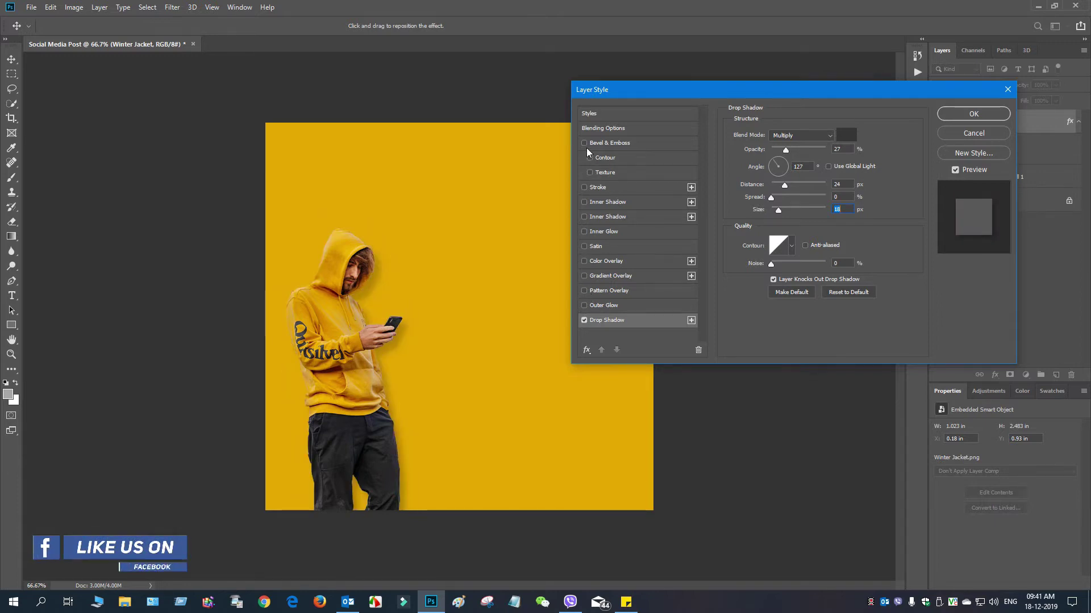
click(584, 202)
click(584, 203)
click(584, 217)
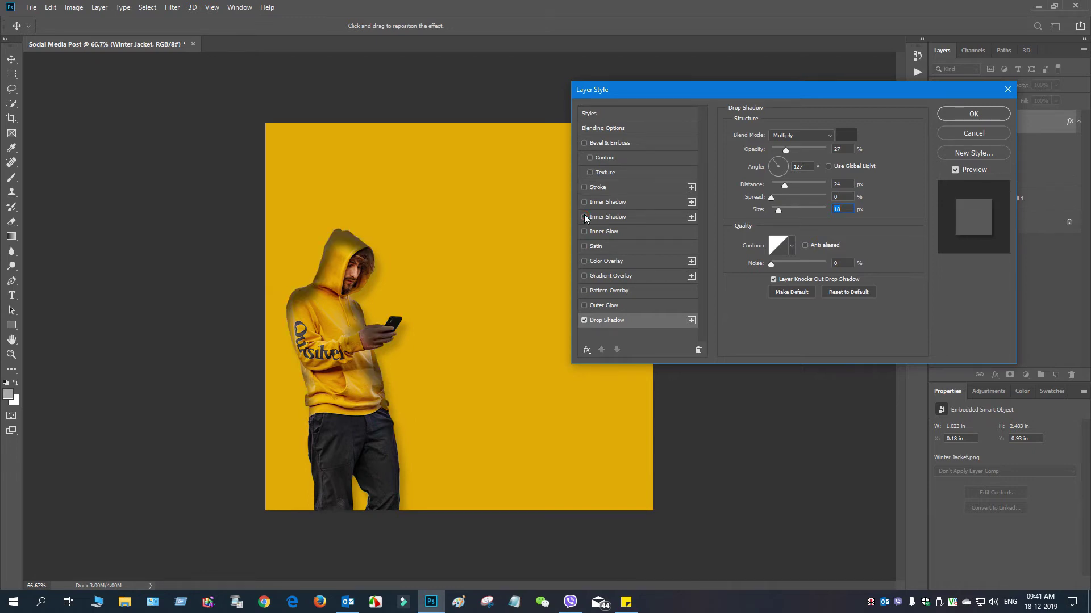
click(584, 217)
click(584, 232)
click(584, 232)
click(585, 233)
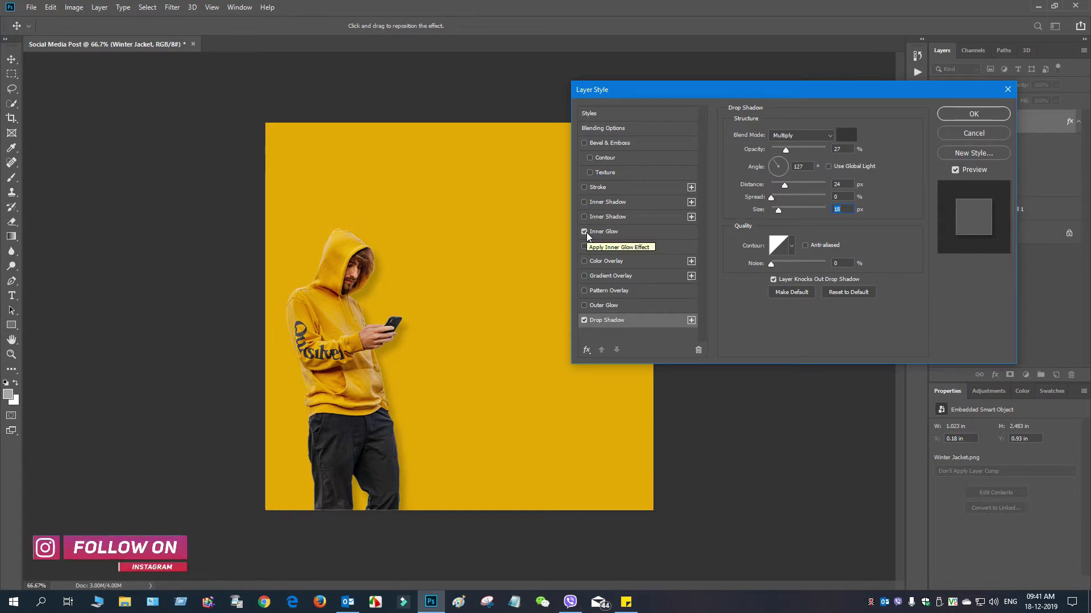
click(586, 233)
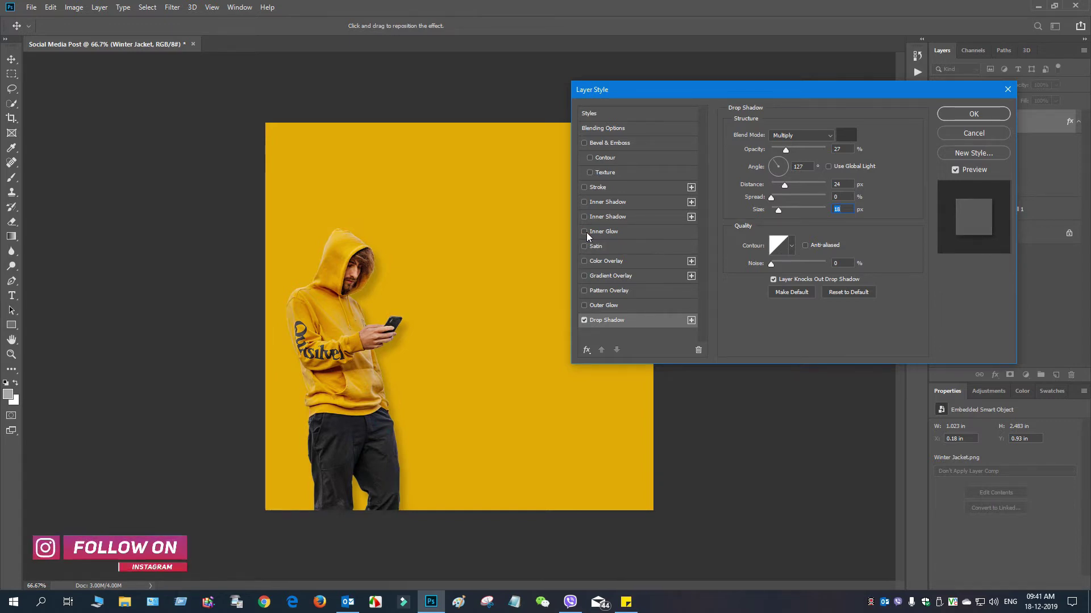
Step: Apply the layer style and enlarge the Winter Jacket figure to about 4.13%, spanning the canvas height along its left side
click(975, 114)
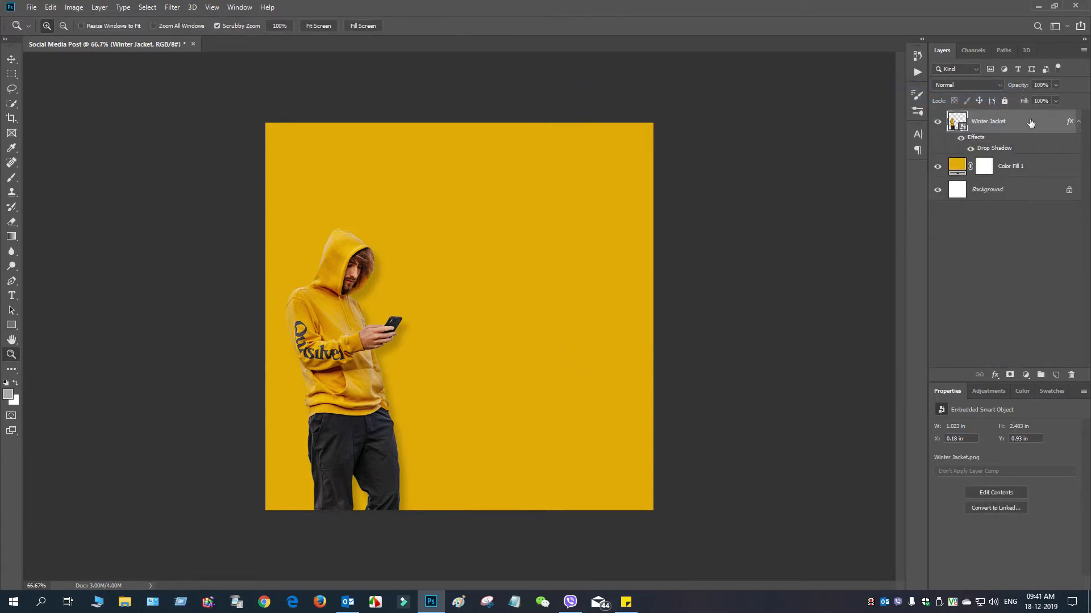
key(ctrl+t)
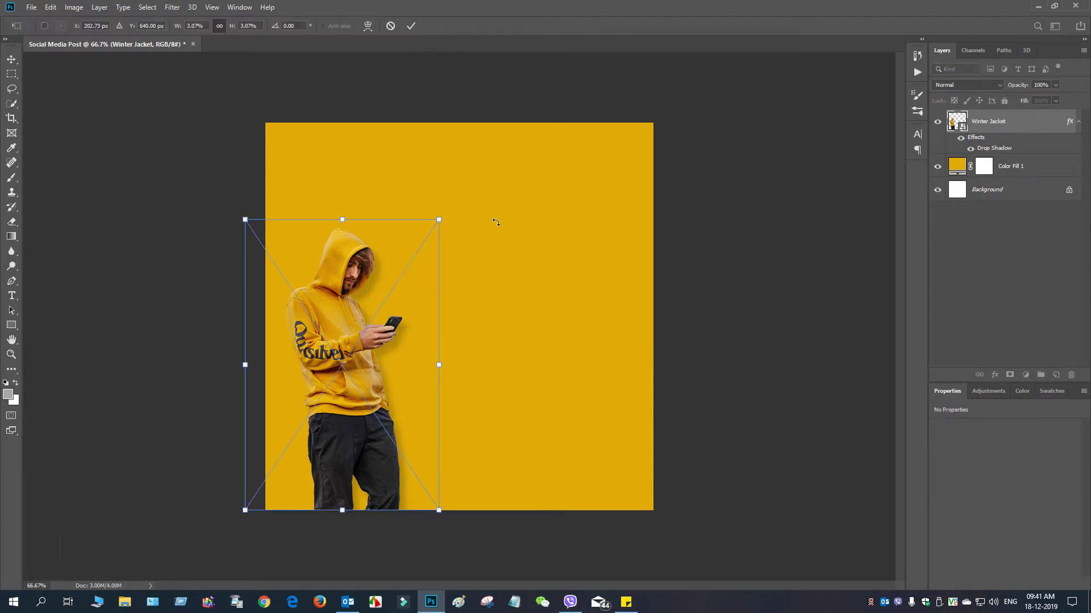
drag(438, 219, 558, 151)
drag(395, 393, 382, 392)
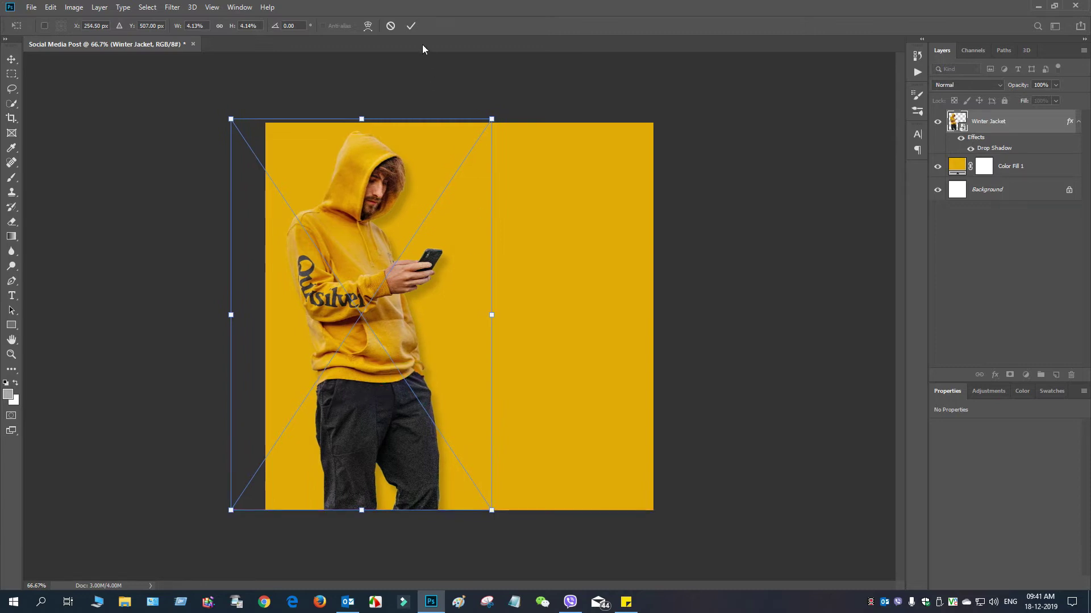
click(410, 25)
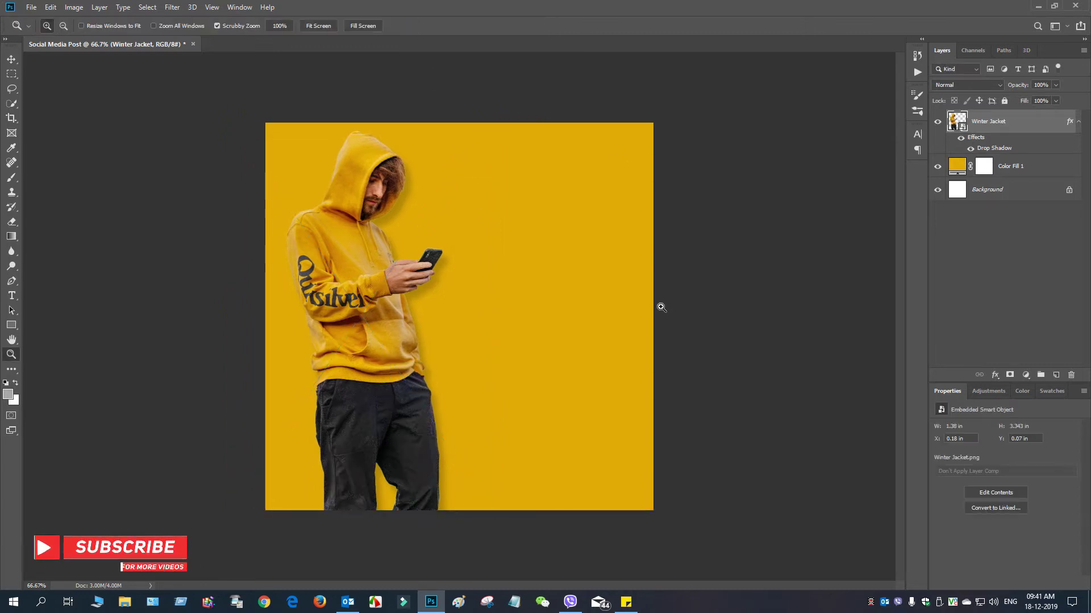
Step: Draw a circle about 414 px in diameter above the Color Fill 1 layer, behind the man's torso at the canvas's left edge
click(1037, 170)
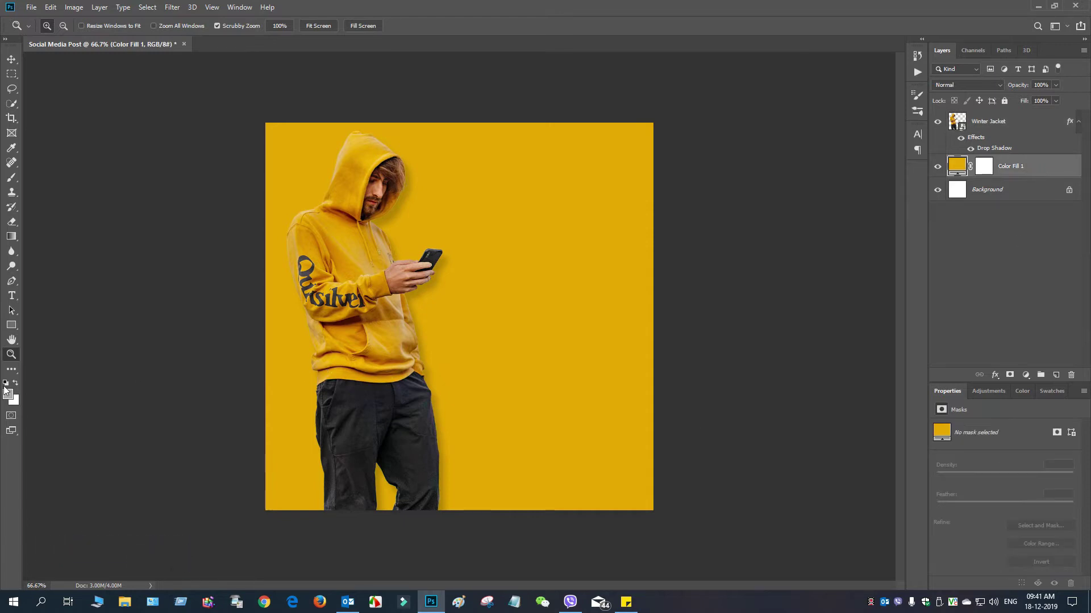
click(9, 324)
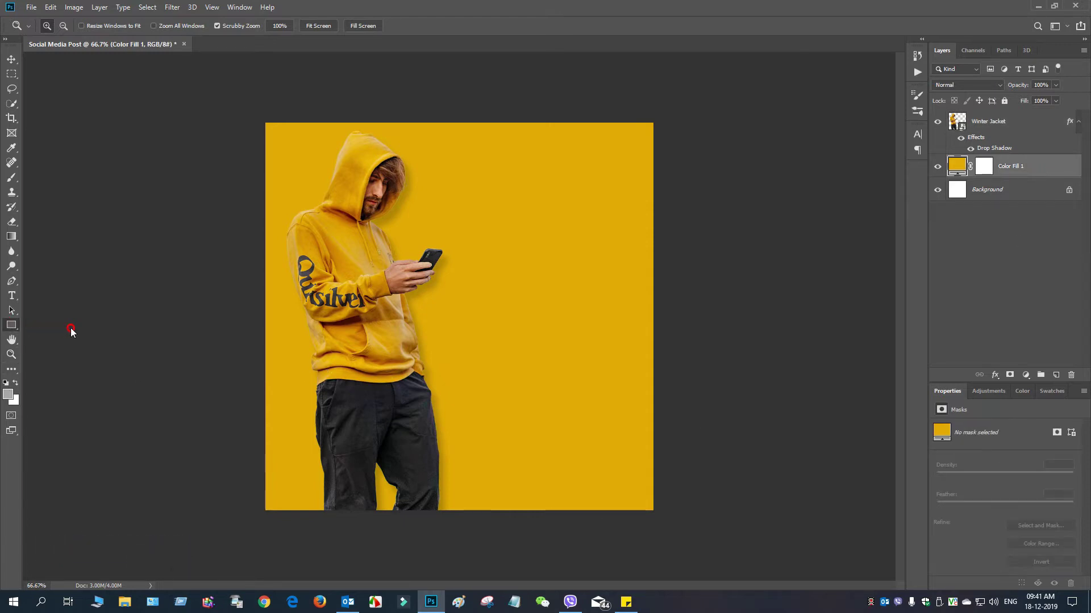
click(49, 347)
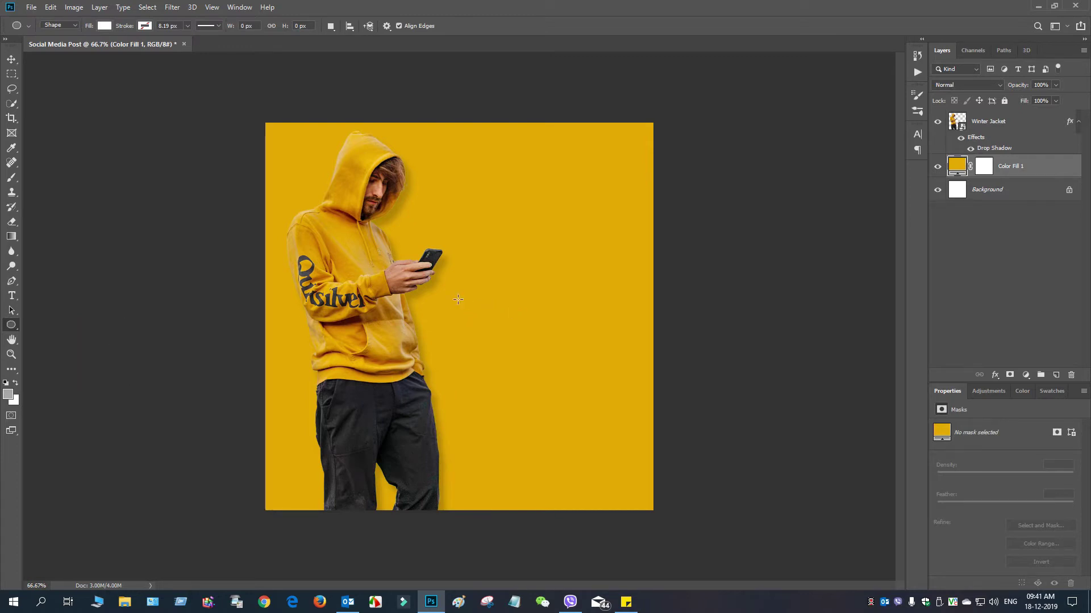
drag(247, 215, 431, 369)
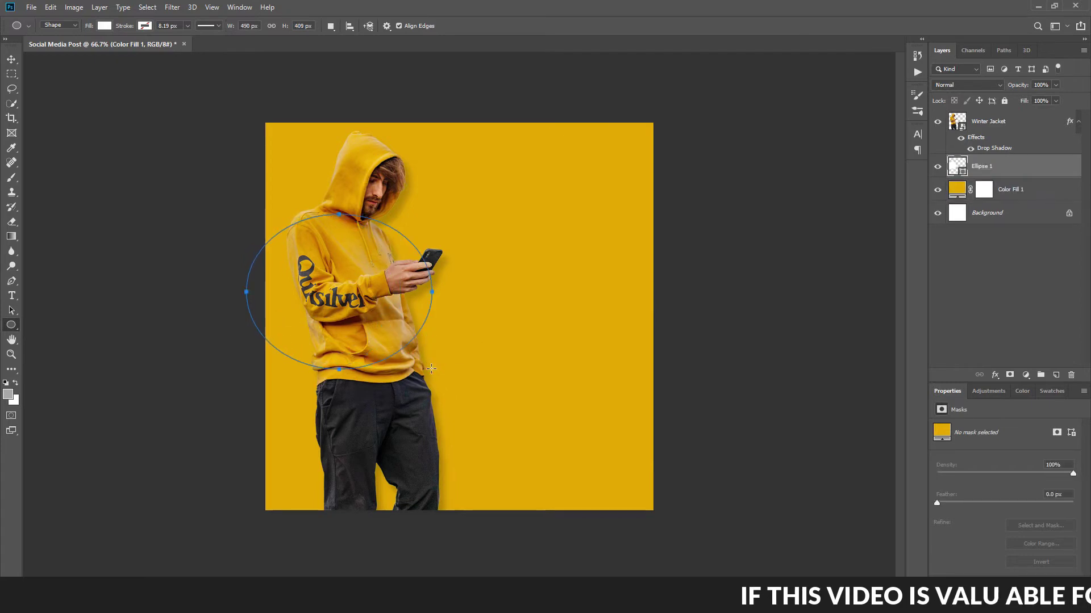
key(ctrl+z)
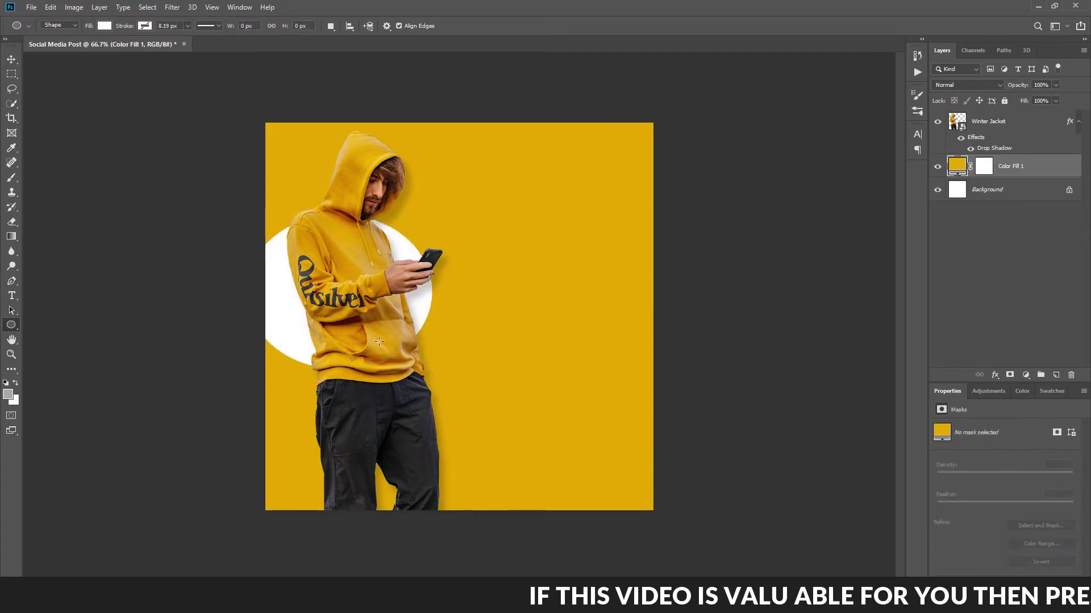
drag(240, 209, 400, 366)
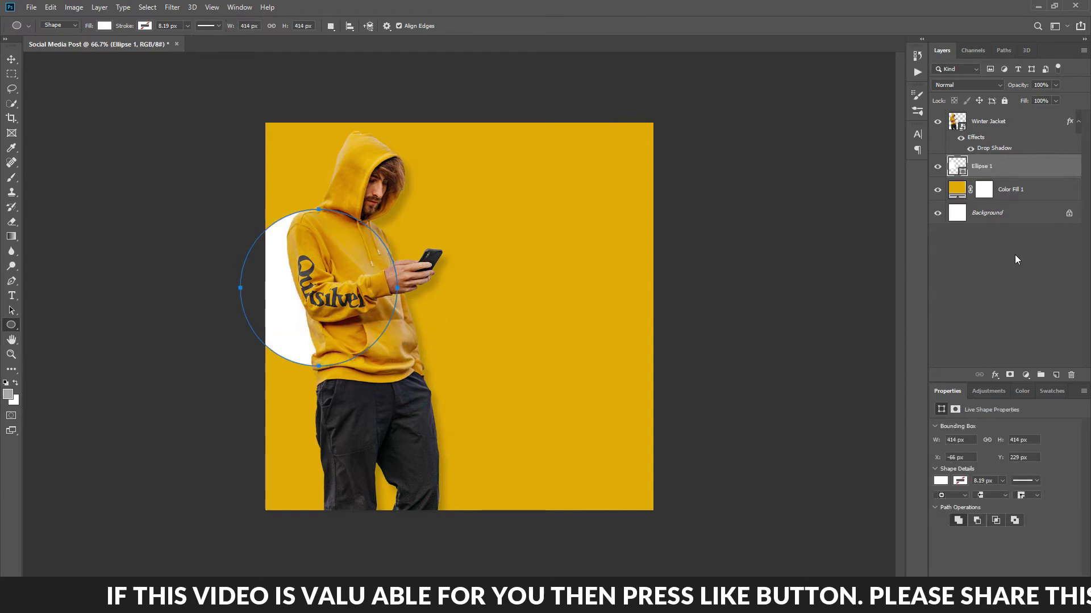
Step: Recolor the circle dark grey 252425, sampled from the man's trousers
double_click(960, 168)
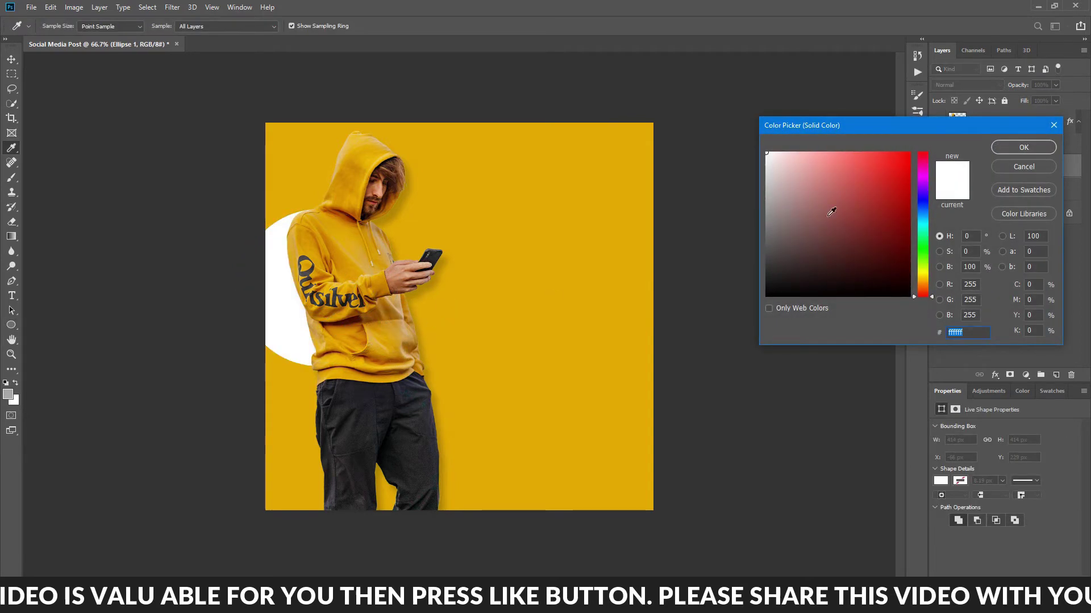
click(359, 399)
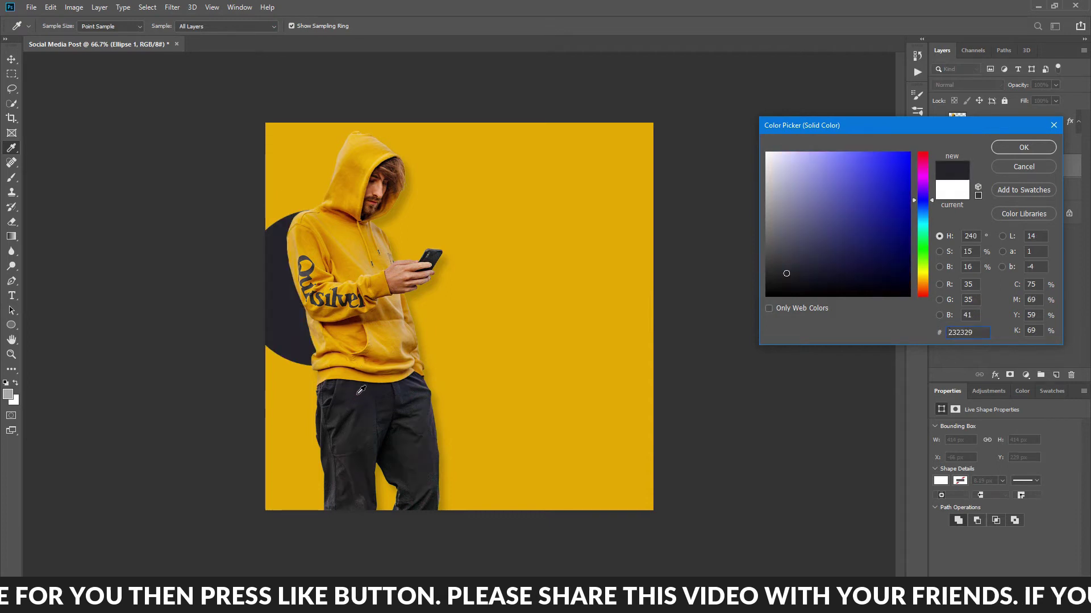
click(310, 267)
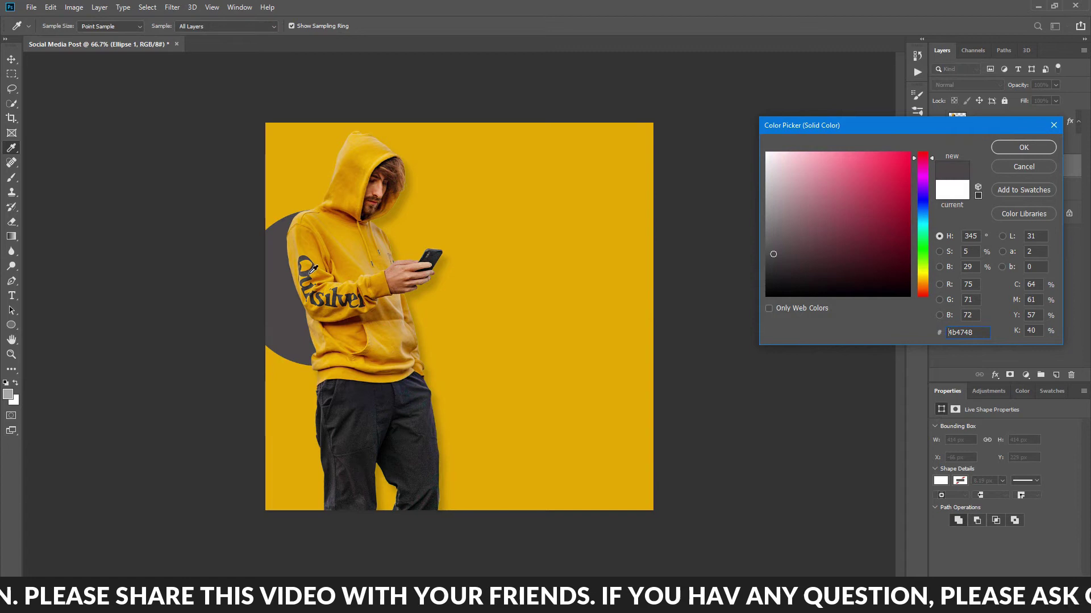
click(423, 444)
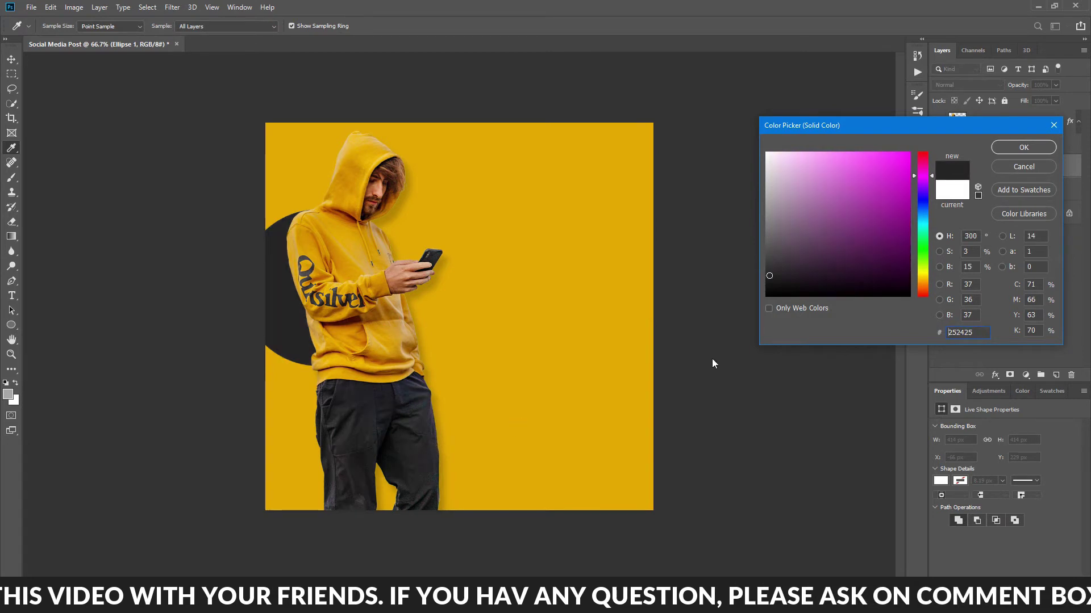
click(1030, 143)
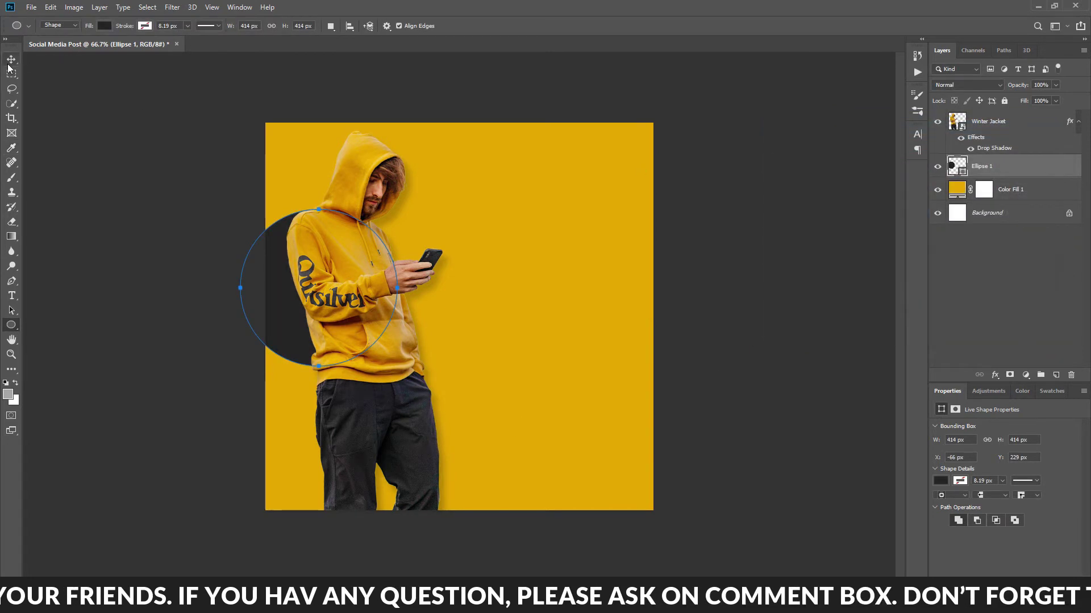
Step: Enlarge the dark circle to about 681 px and position it behind the man's upper body, partly beyond the canvas's left edge
click(11, 59)
drag(254, 297, 266, 360)
key(ctrl+t)
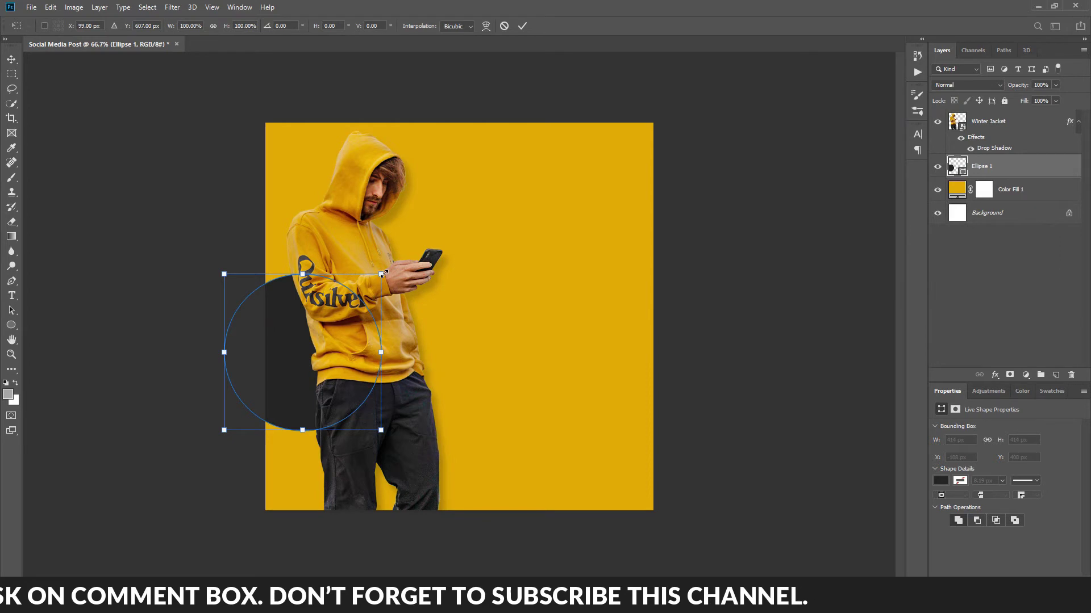
drag(382, 274, 514, 201)
drag(278, 347, 241, 325)
click(526, 26)
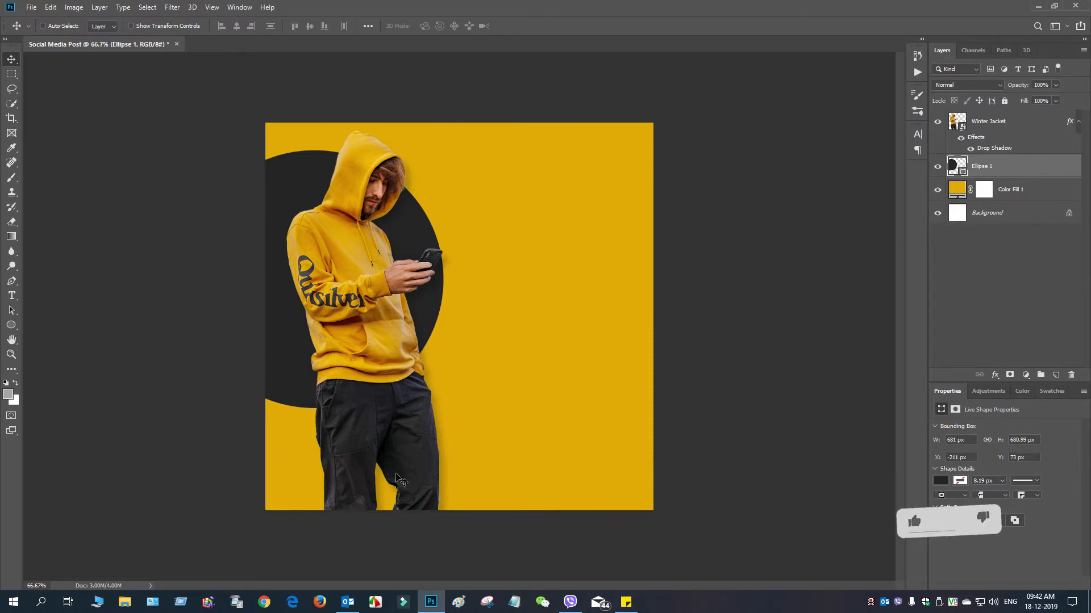
Step: Draw a square about 256 px wide above the Color Fill 1 layer, overhanging the canvas's upper edge near its right corner
click(1010, 191)
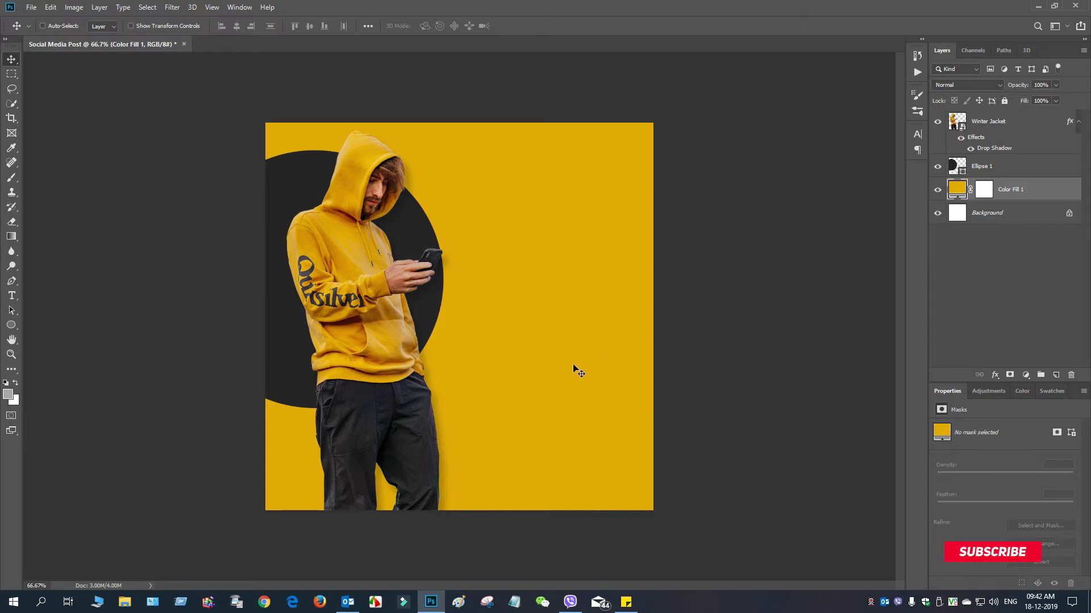
click(25, 329)
drag(26, 329, 103, 325)
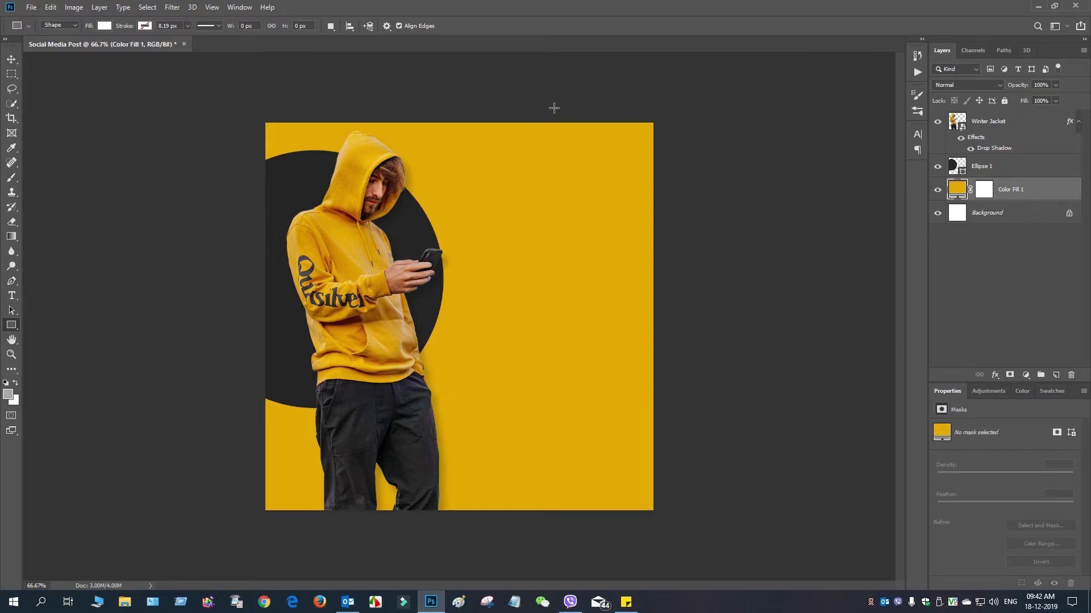
drag(535, 111, 632, 263)
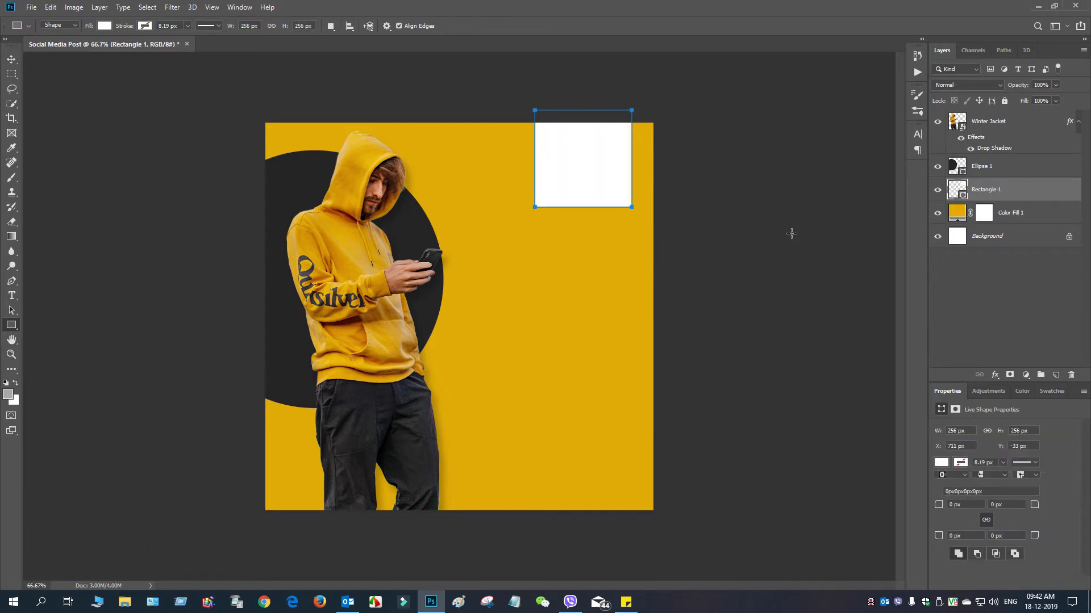
Step: Recolor the square dark grey 252425, sampled from the circle behind the man
double_click(962, 192)
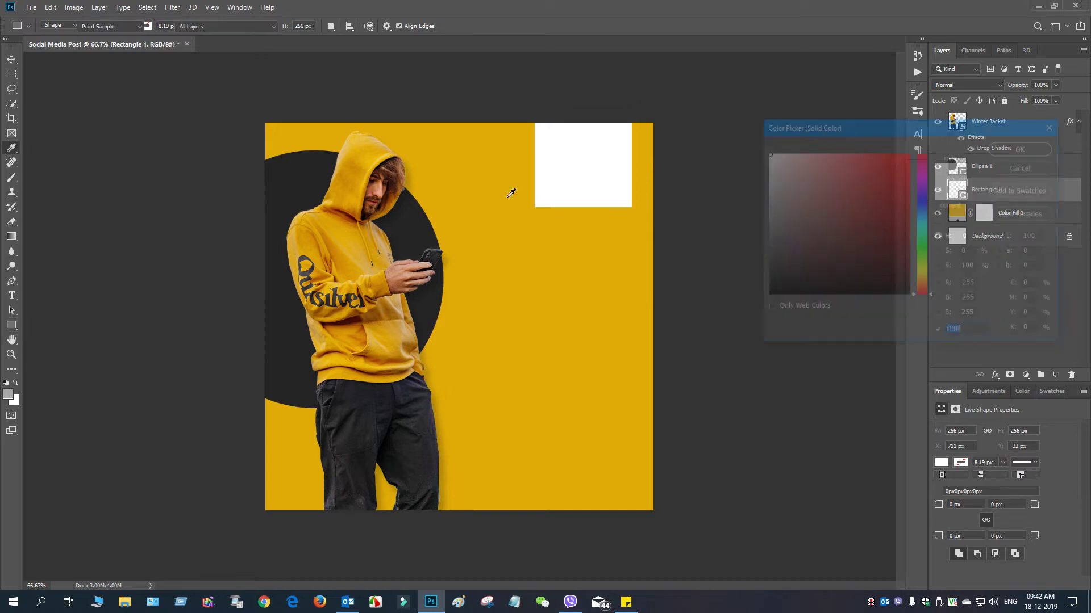
click(409, 229)
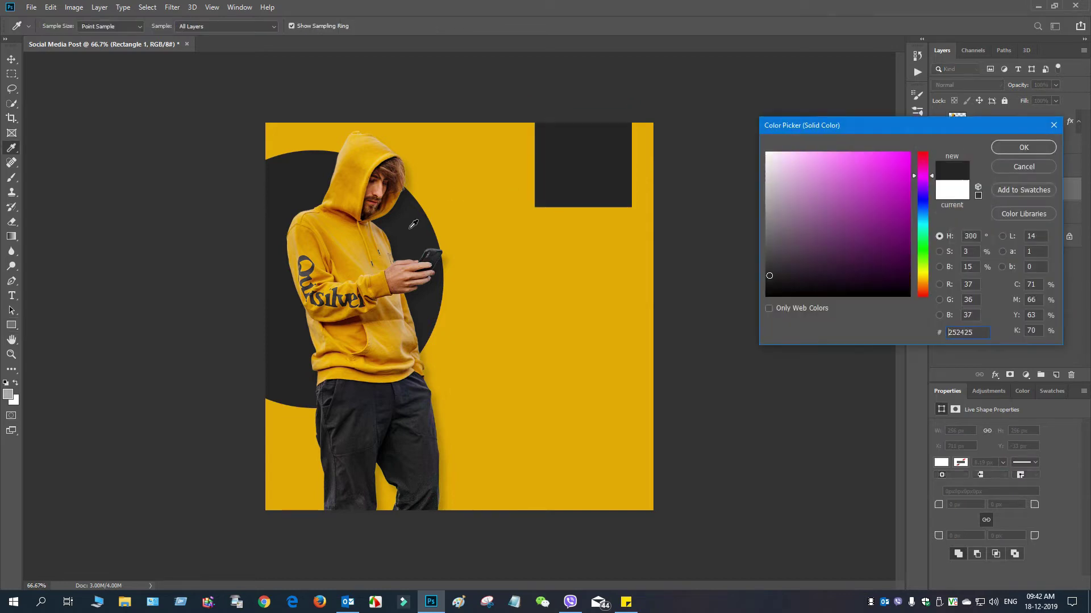
click(1038, 147)
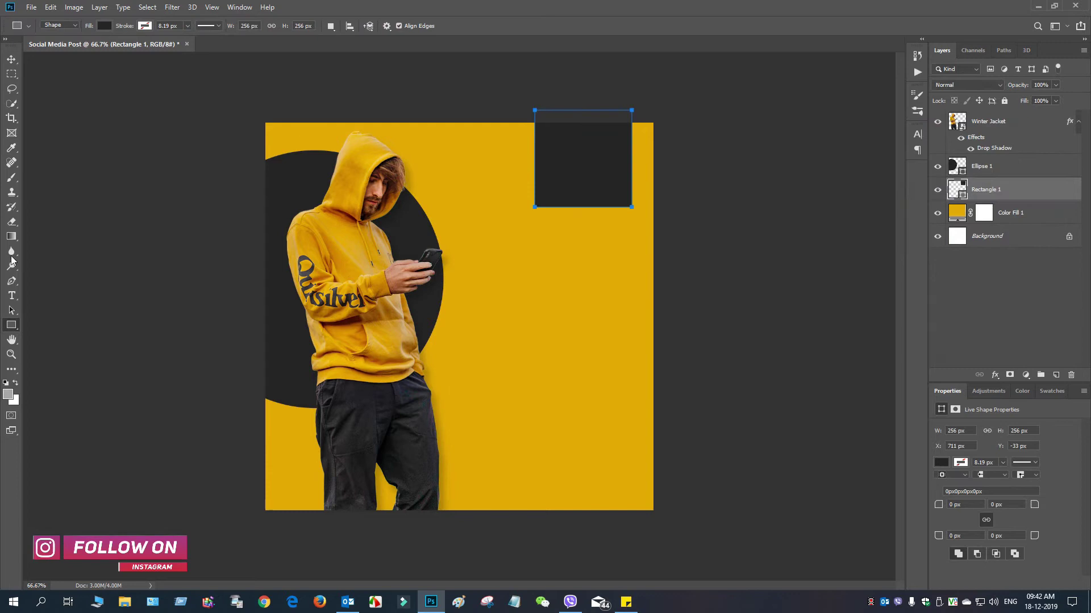
Step: Add an anchor point midway along the dark square's lower edge and pull it up to form an arched notch
click(12, 295)
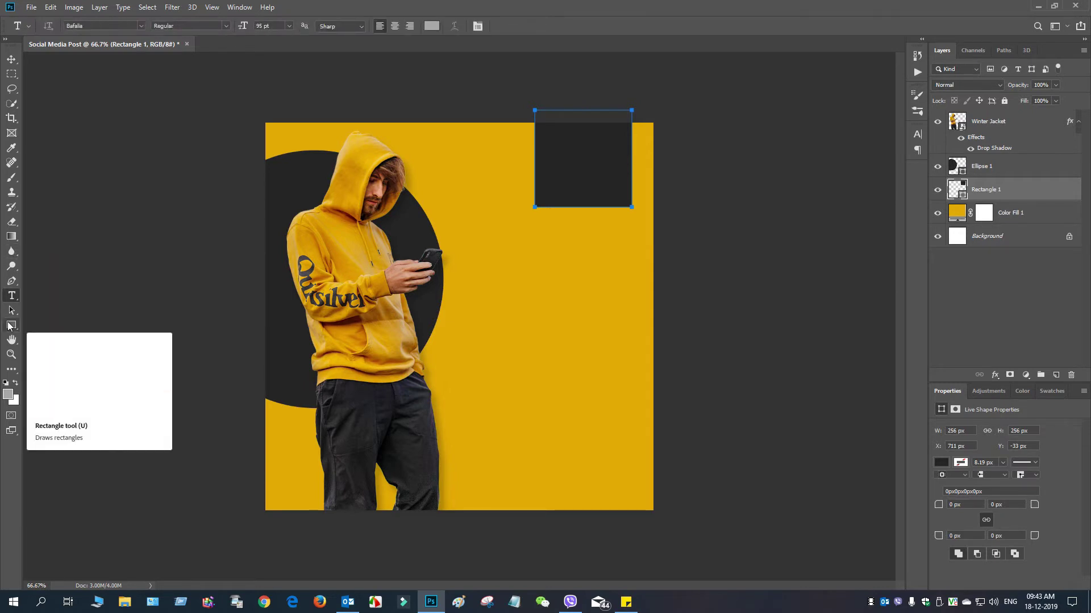
click(14, 280)
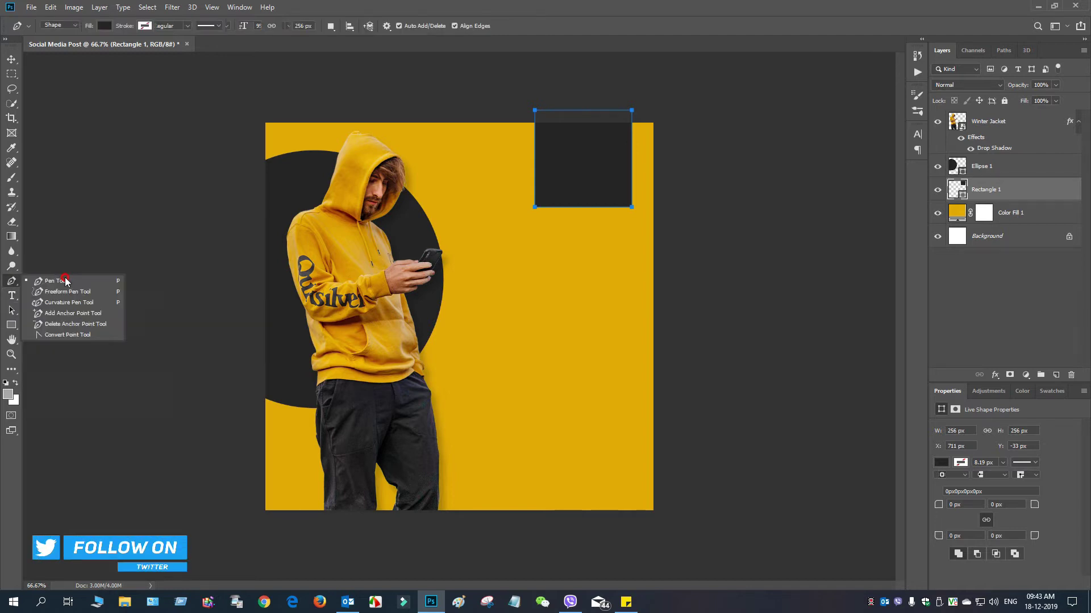
click(81, 293)
drag(80, 292, 72, 334)
click(77, 314)
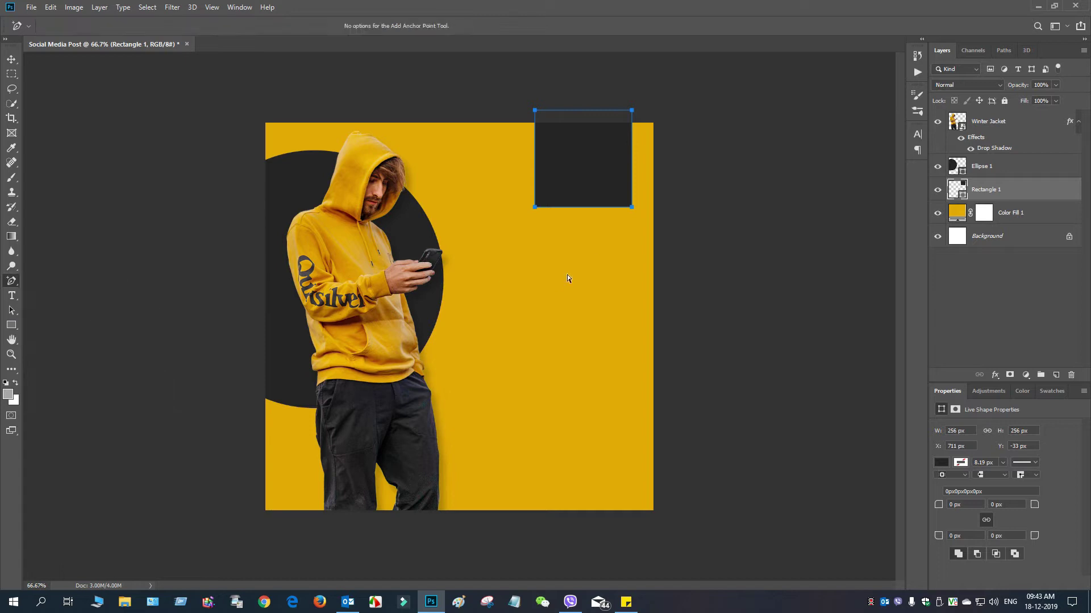
click(581, 208)
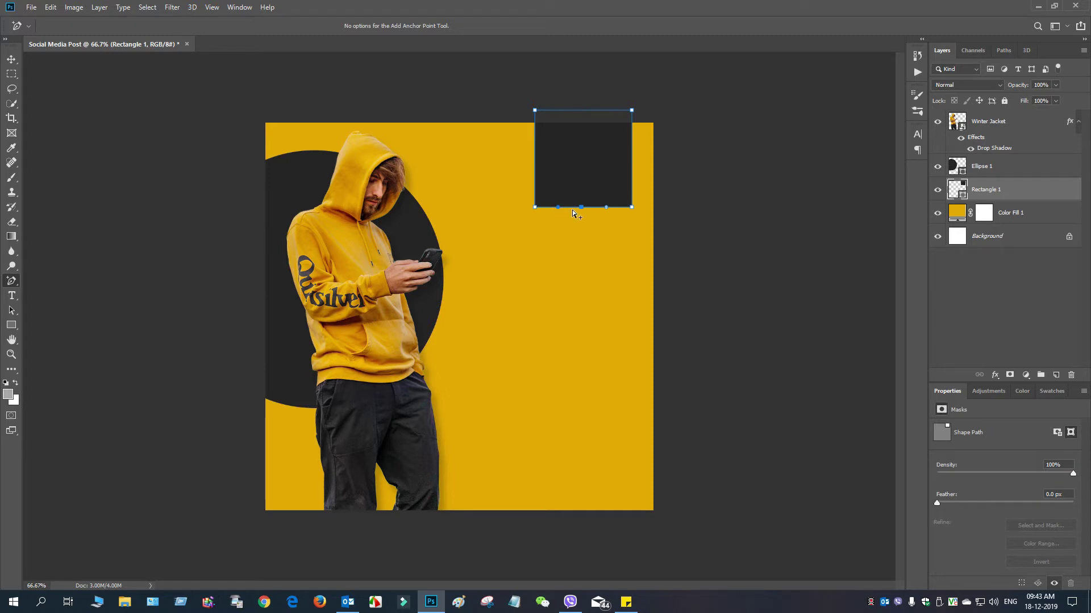
drag(581, 206, 582, 174)
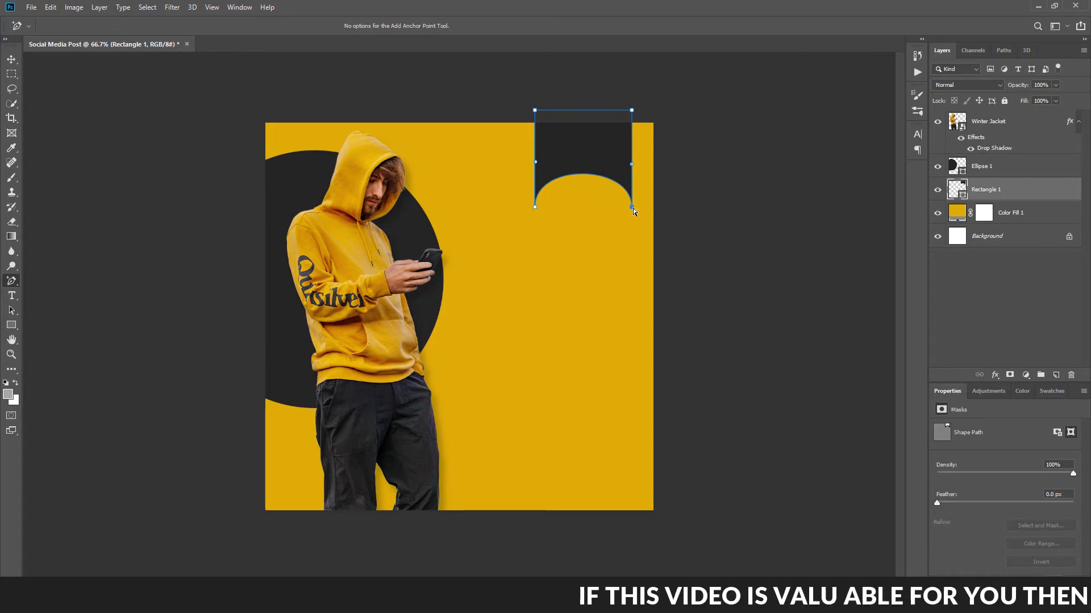
drag(633, 208, 636, 224)
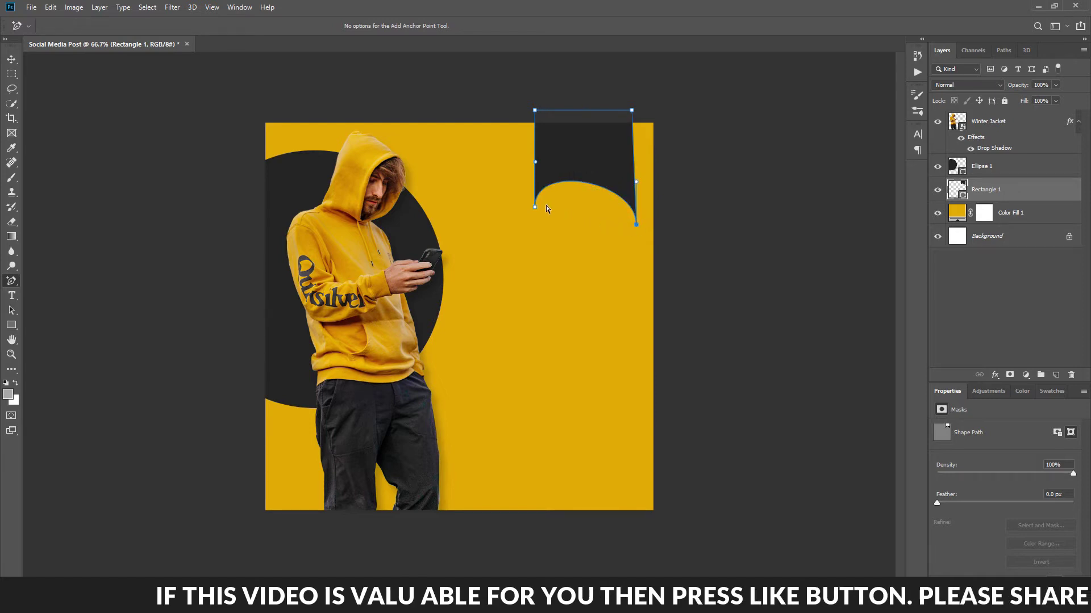
drag(536, 207, 534, 226)
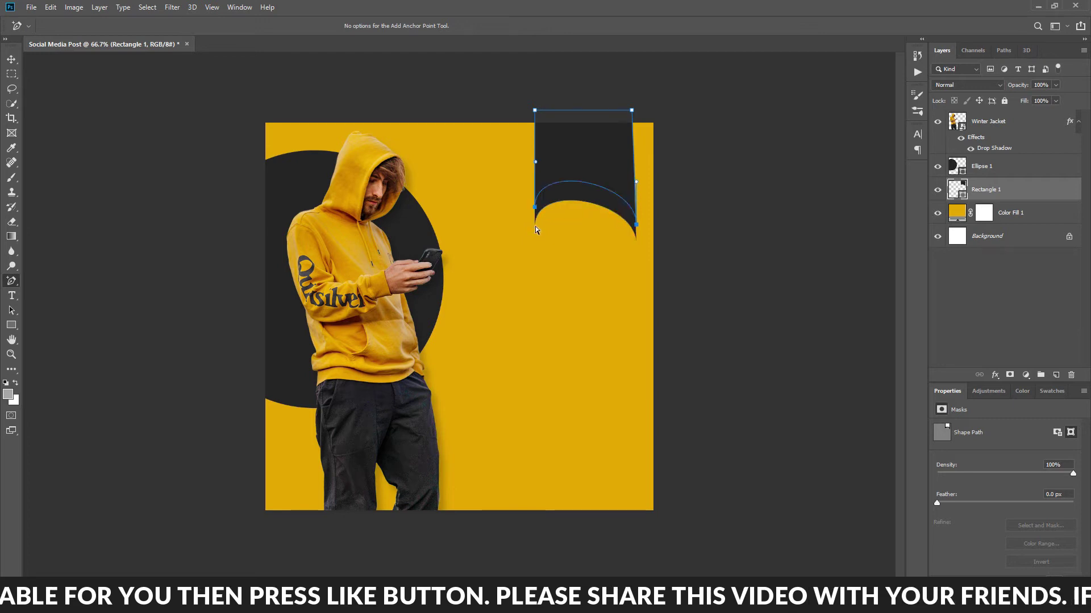
key(ctrl+z)
key(ctrl+z)
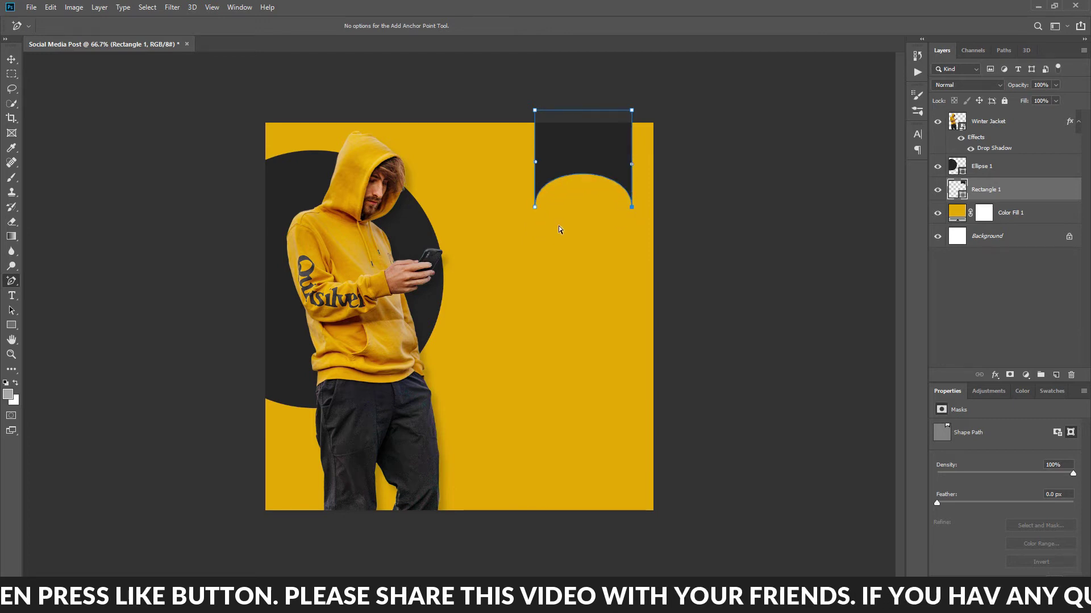
Step: Lengthen the dark ribbon by lowering both bottom corner points, with the left corner lower than the right
drag(534, 207, 535, 238)
drag(632, 207, 626, 231)
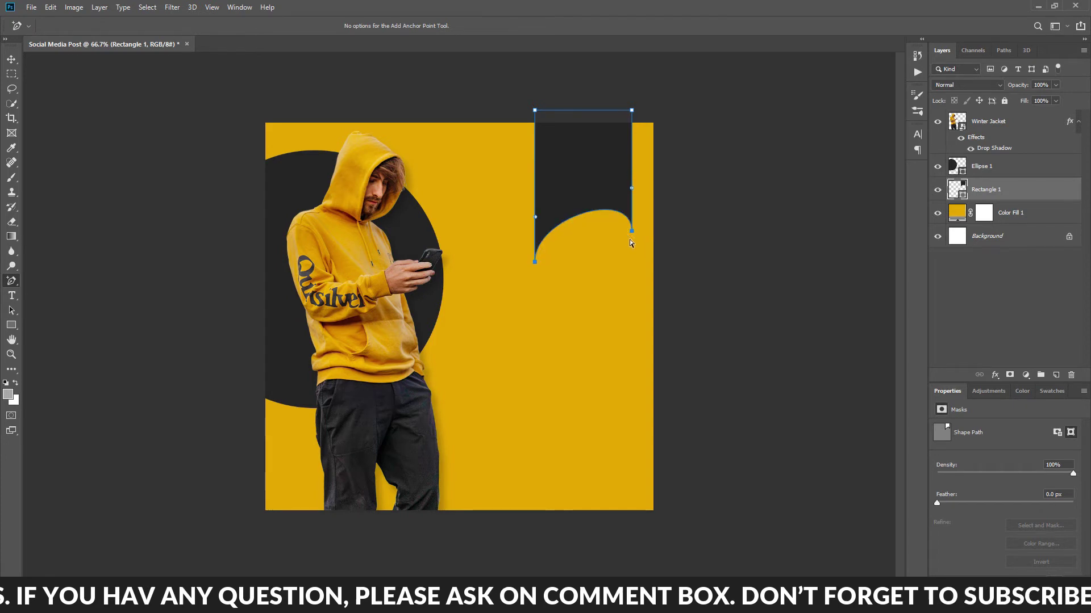
click(11, 60)
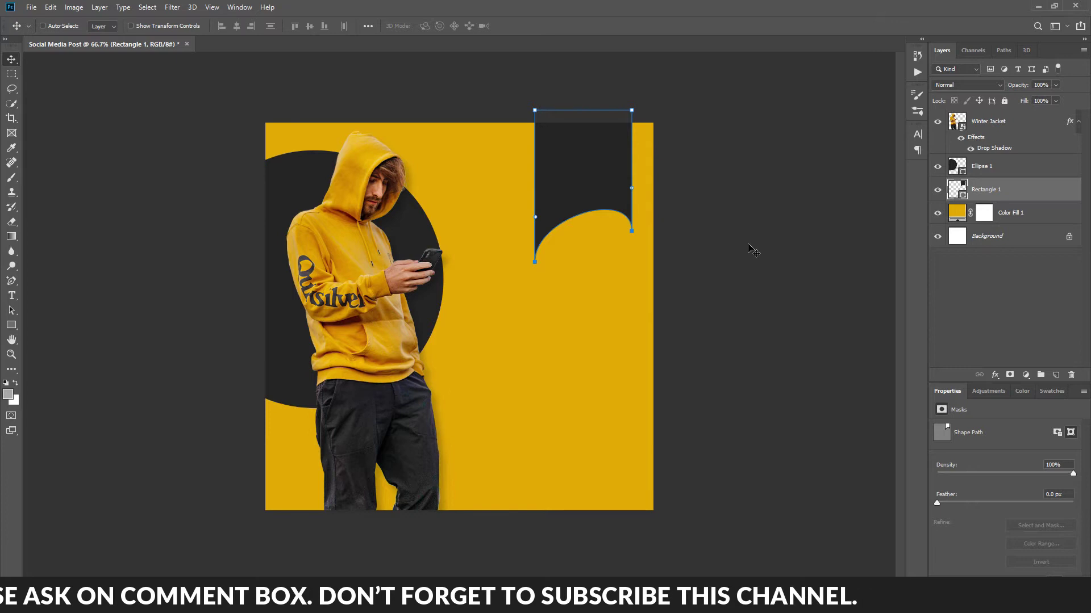
key(ctrl+z)
key(ctrl+shift+z)
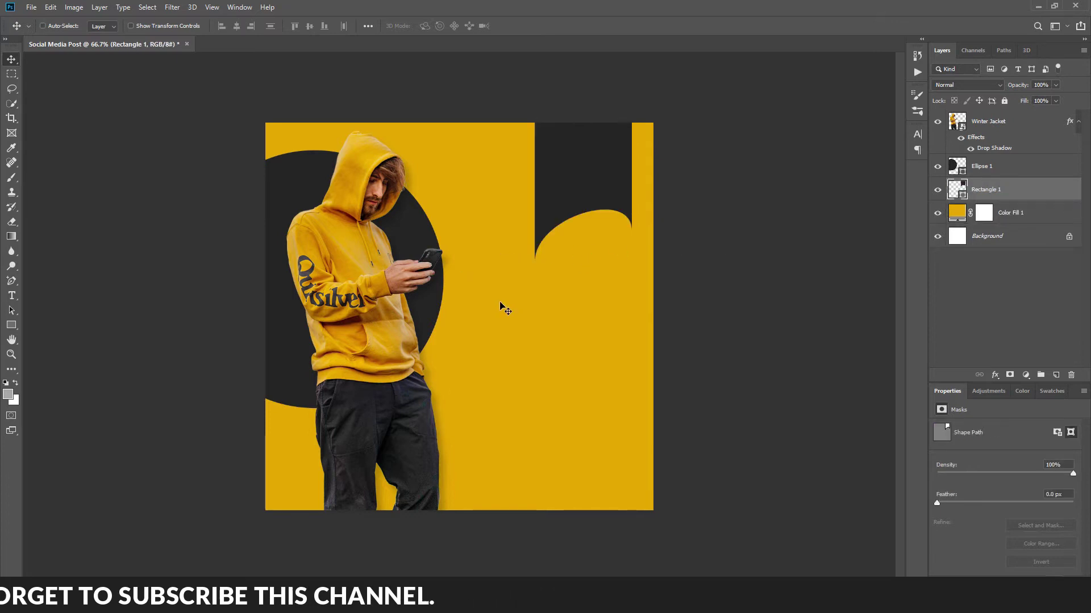
Step: Add a Drop Shadow effect to the Rectangle 1 ribbon layer and display its settings
click(1063, 188)
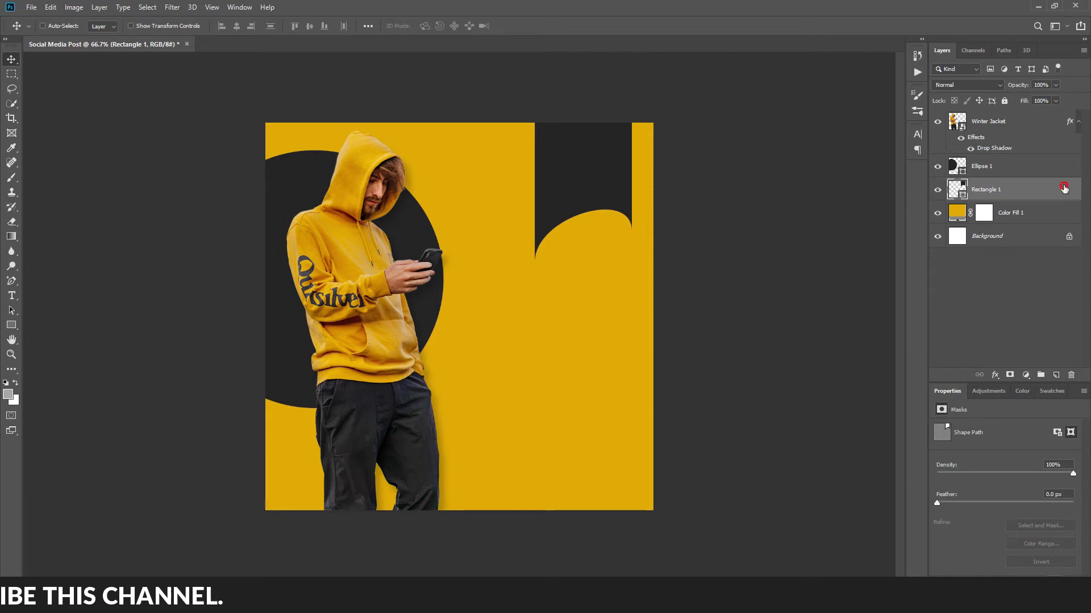
double_click(1064, 189)
drag(798, 97, 933, 105)
click(716, 327)
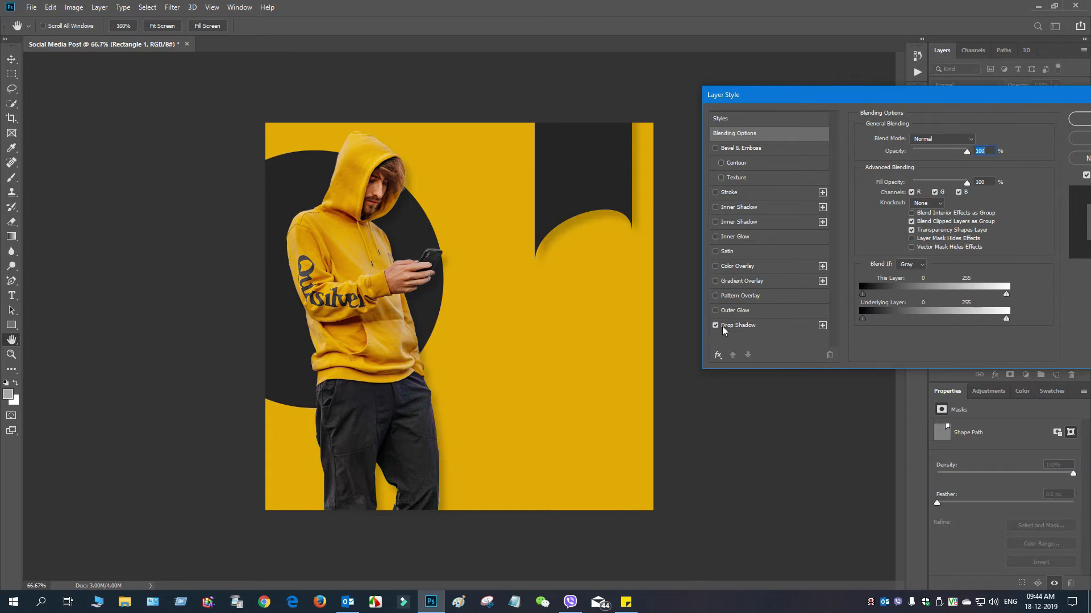
click(778, 325)
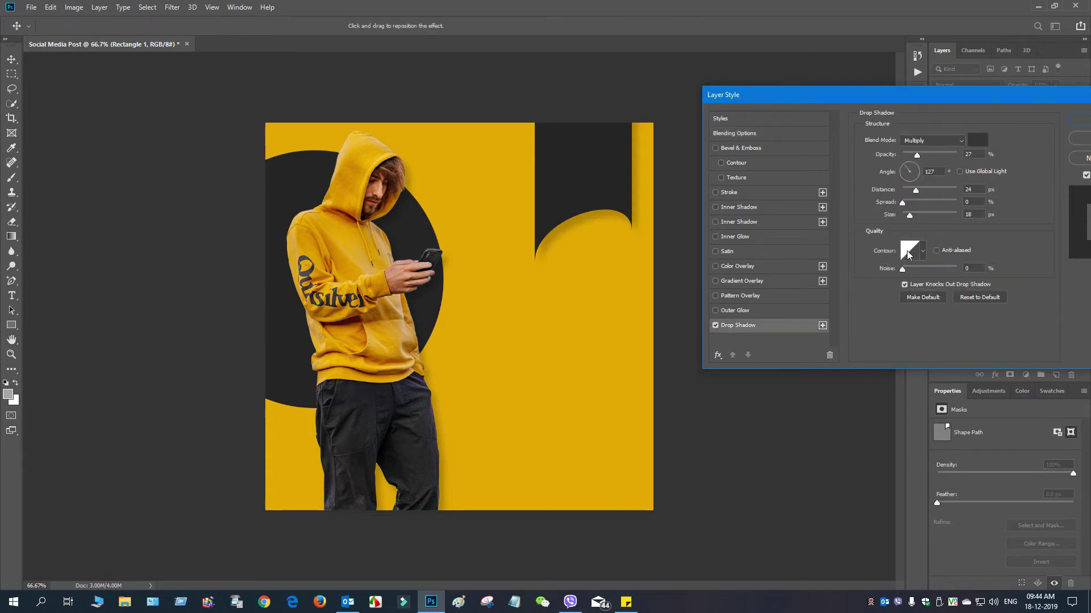
Step: Set the ribbon's drop shadow to 10 px distance, 1 px size and 39% opacity, without a stroke, and apply the style
mouse_move(915, 191)
mouse_down()
mouse_move(903, 216)
mouse_move(909, 192)
mouse_up()
click(908, 215)
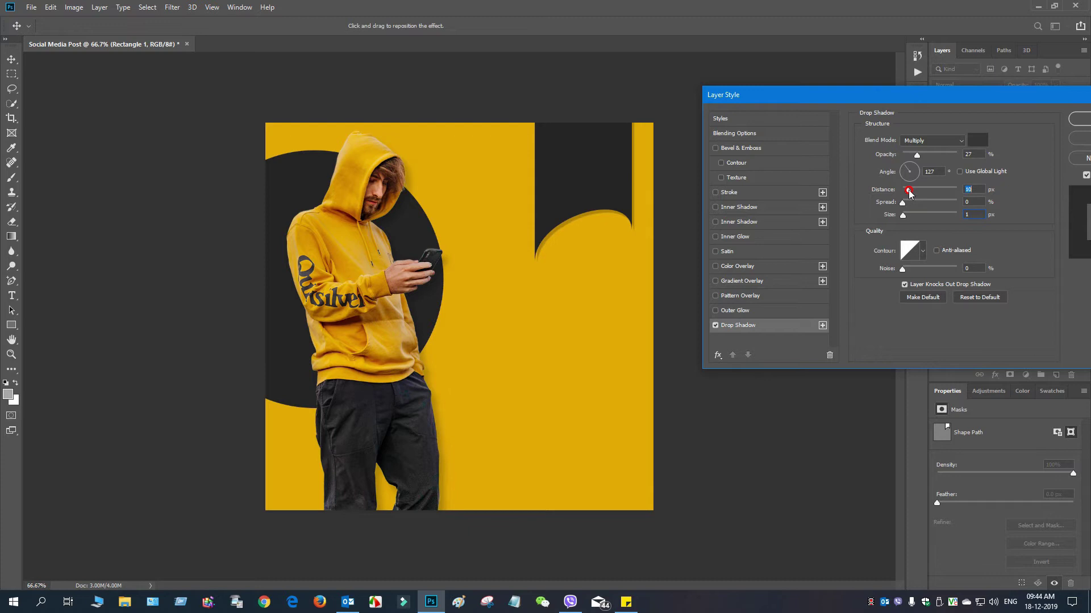
drag(916, 154, 919, 155)
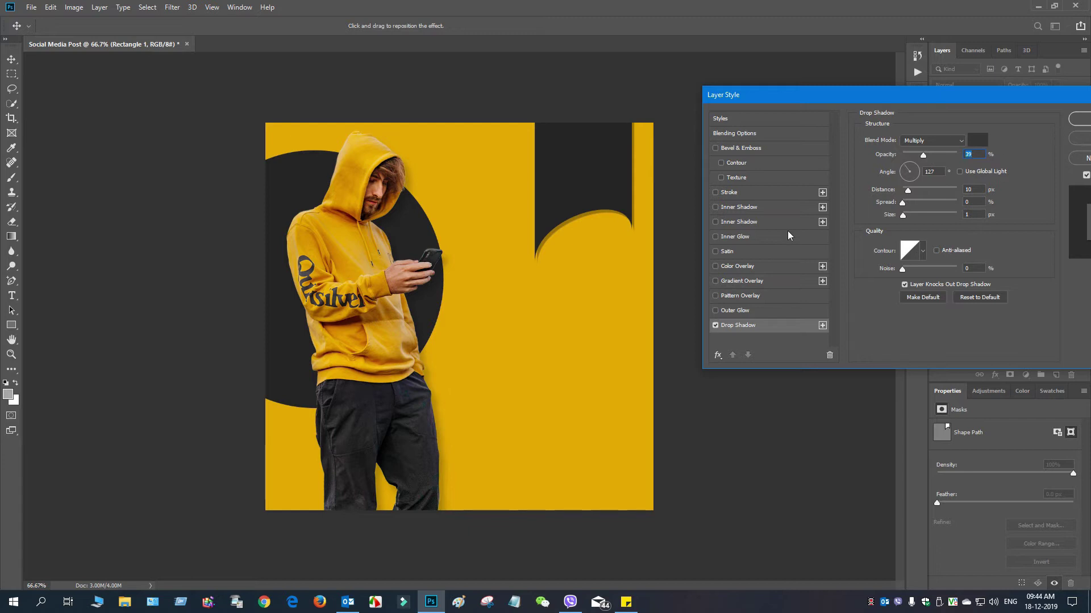
click(717, 195)
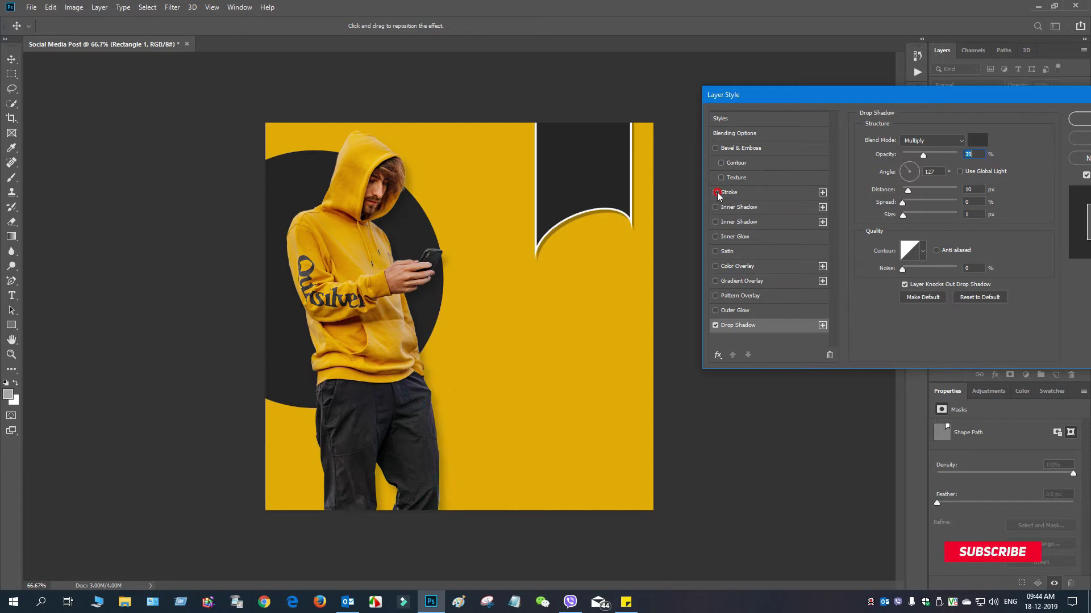
click(716, 194)
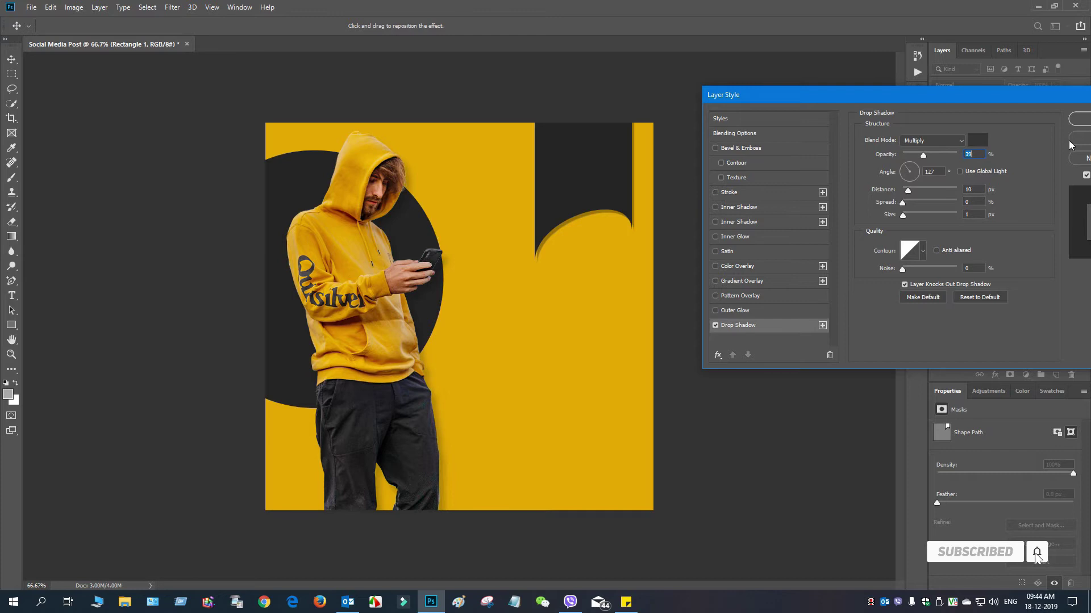
click(1082, 119)
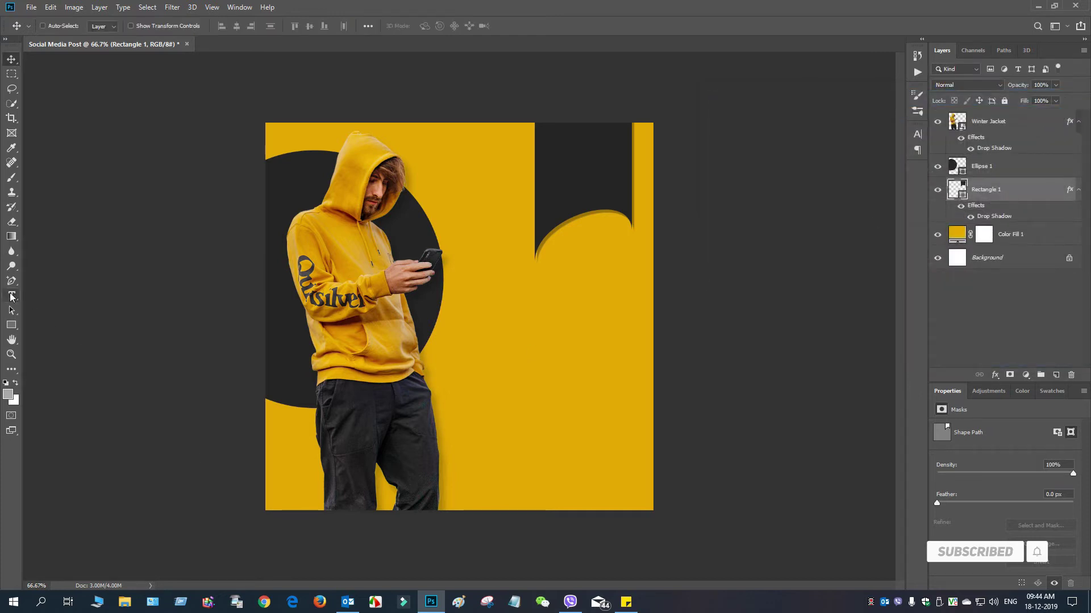
Step: Add the text "40%" in Gotham Black at 18 pt on the yellow area below the ribbon
click(12, 295)
click(492, 345)
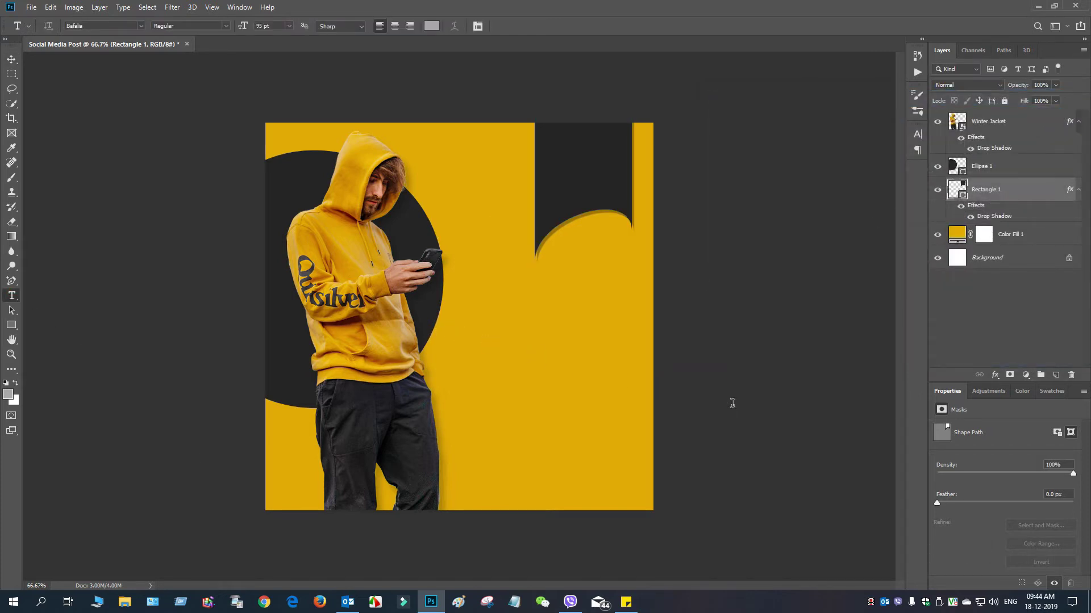
drag(244, 27, 200, 25)
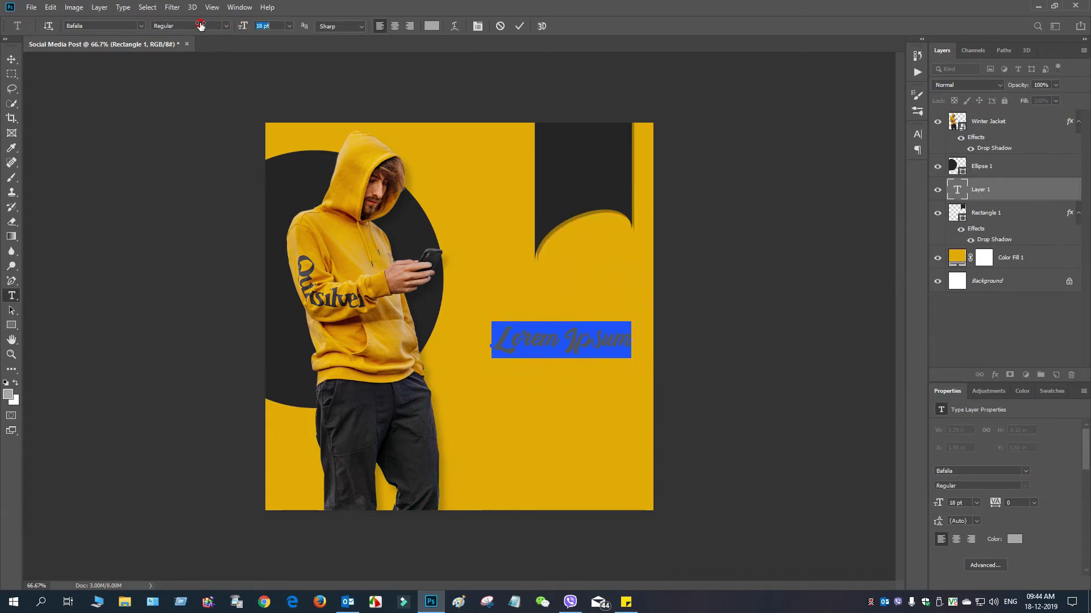
click(142, 25)
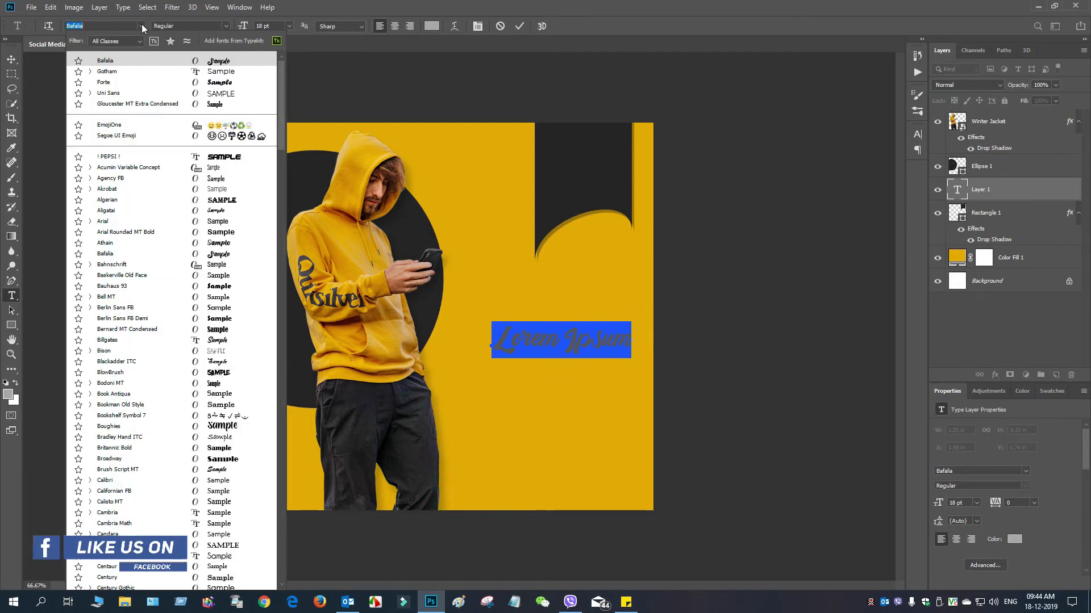
click(119, 71)
click(225, 26)
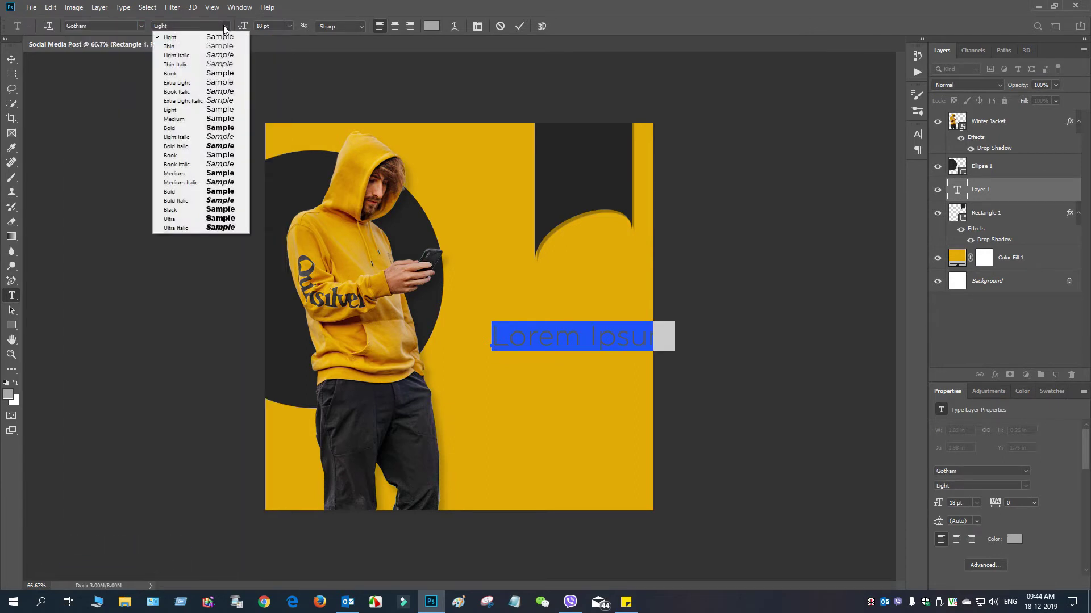
click(196, 213)
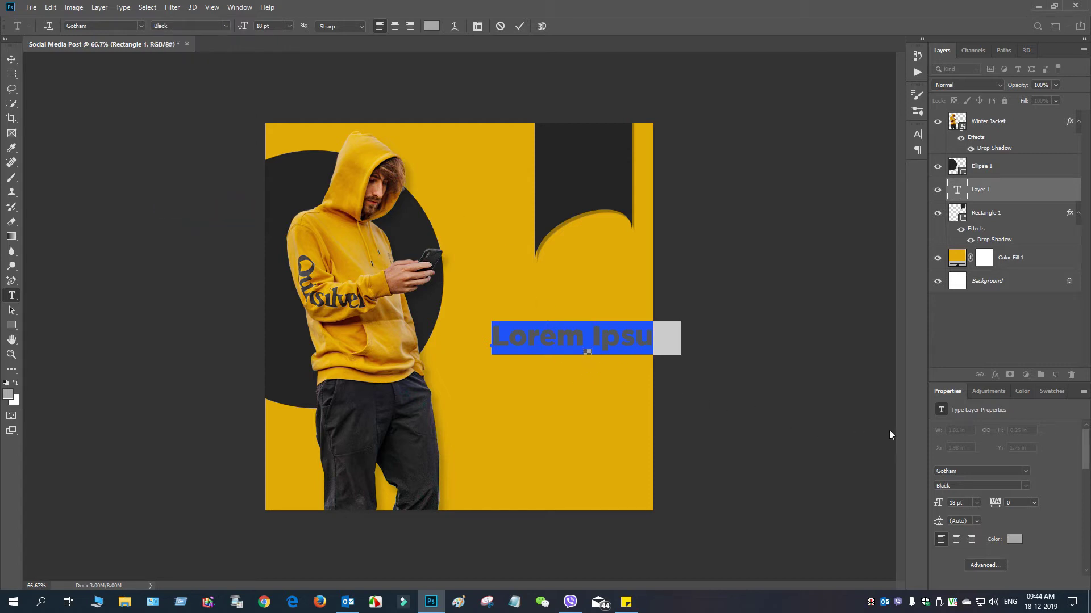
text(40)
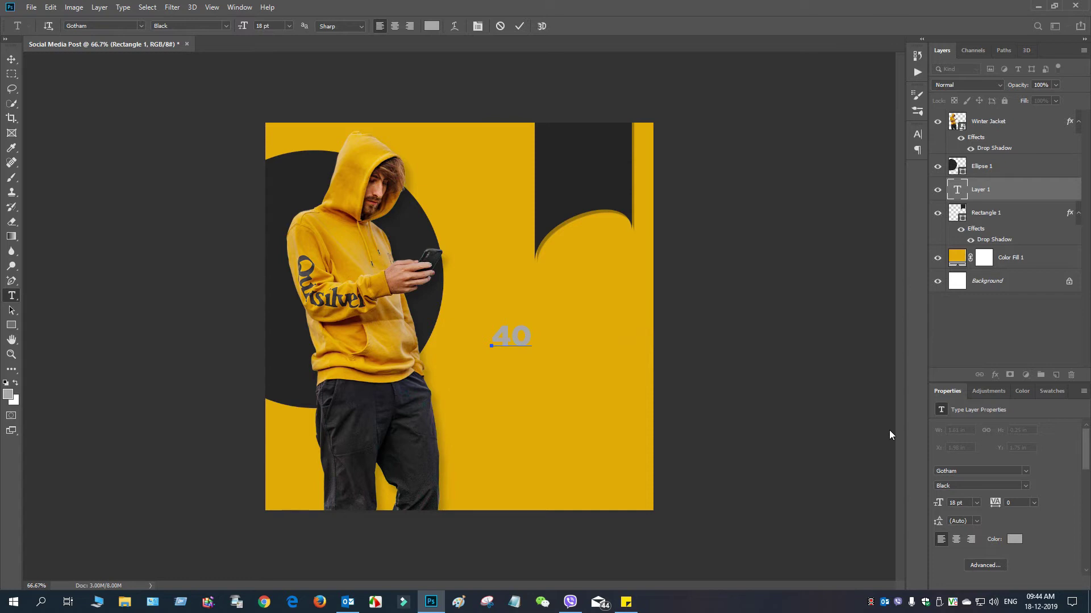
text(%)
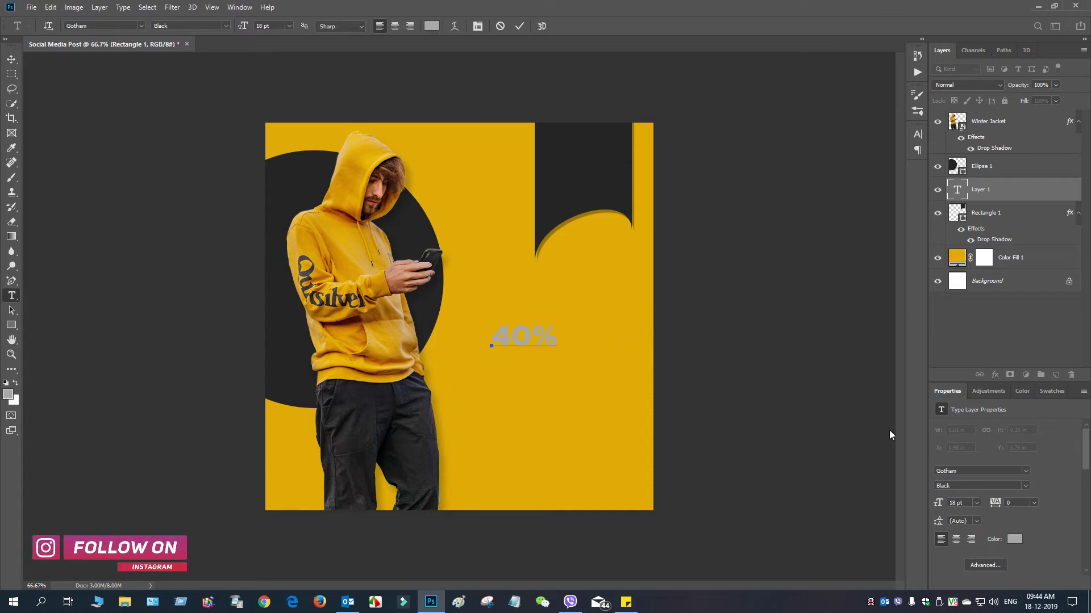
Step: Recolor the "40%" text yellow, sampled from the background, and move it onto the upper part of the dark ribbon
drag(561, 340, 489, 341)
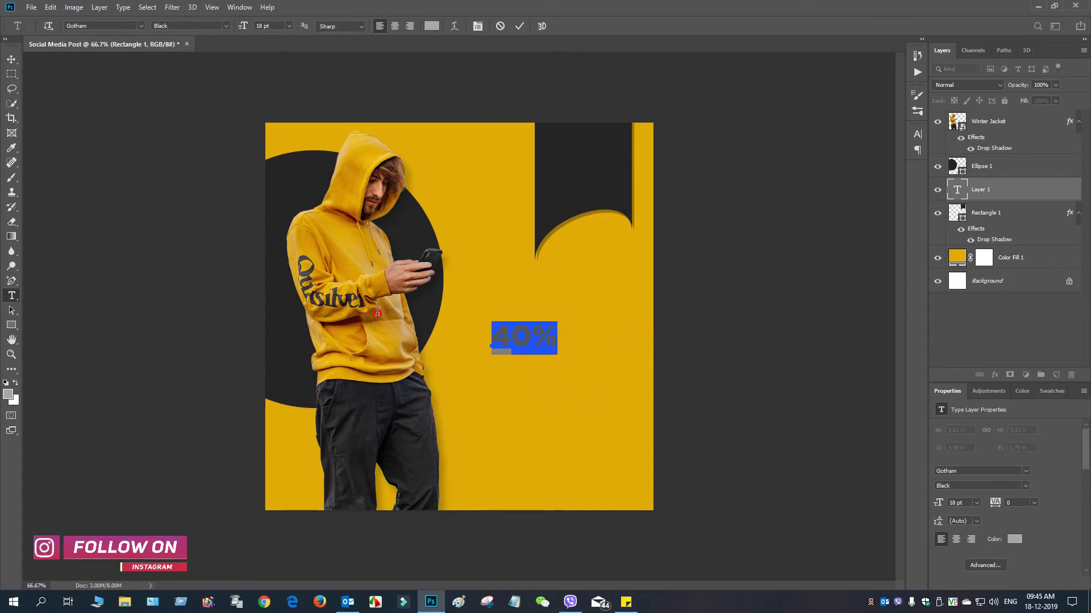
click(432, 26)
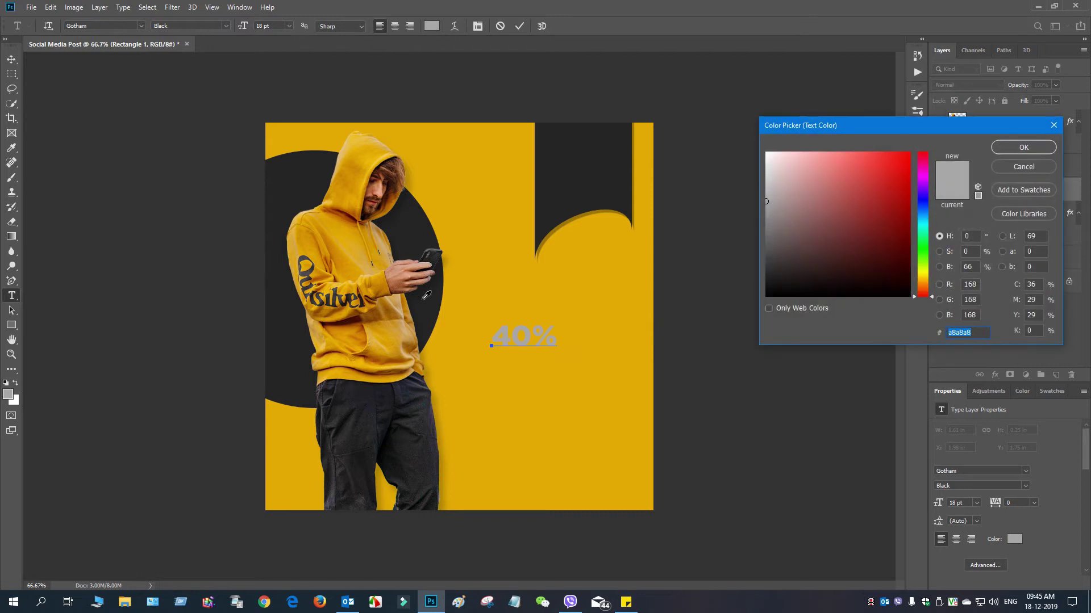
click(494, 237)
click(1023, 148)
drag(534, 365, 584, 186)
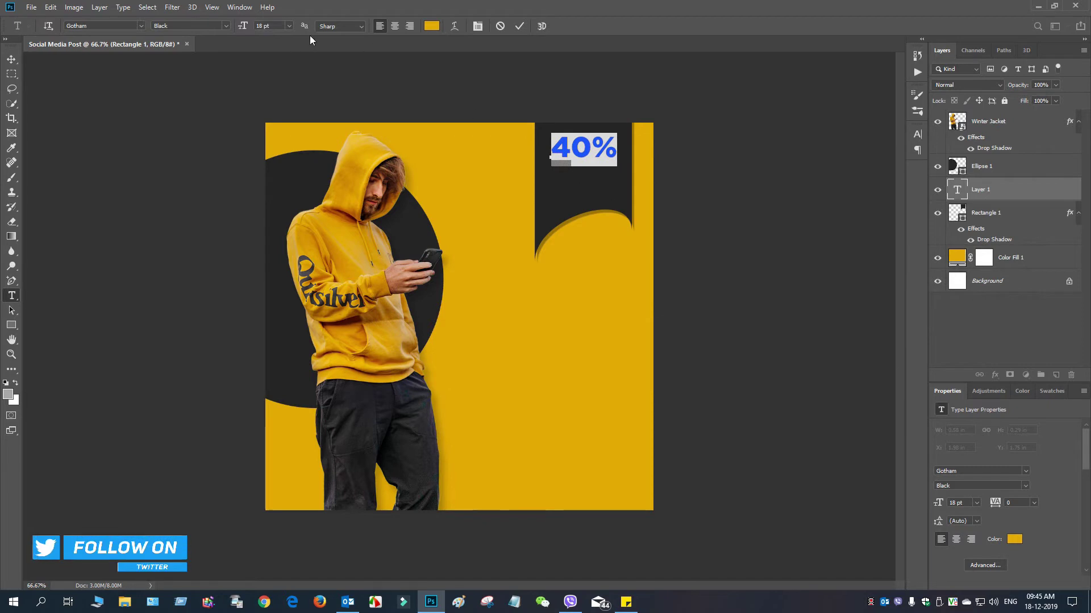
Step: Enlarge the "40%" text to 24 pt, reposition it within the ribbon's width, and select it together with the Rectangle 1 layer
drag(247, 24, 250, 26)
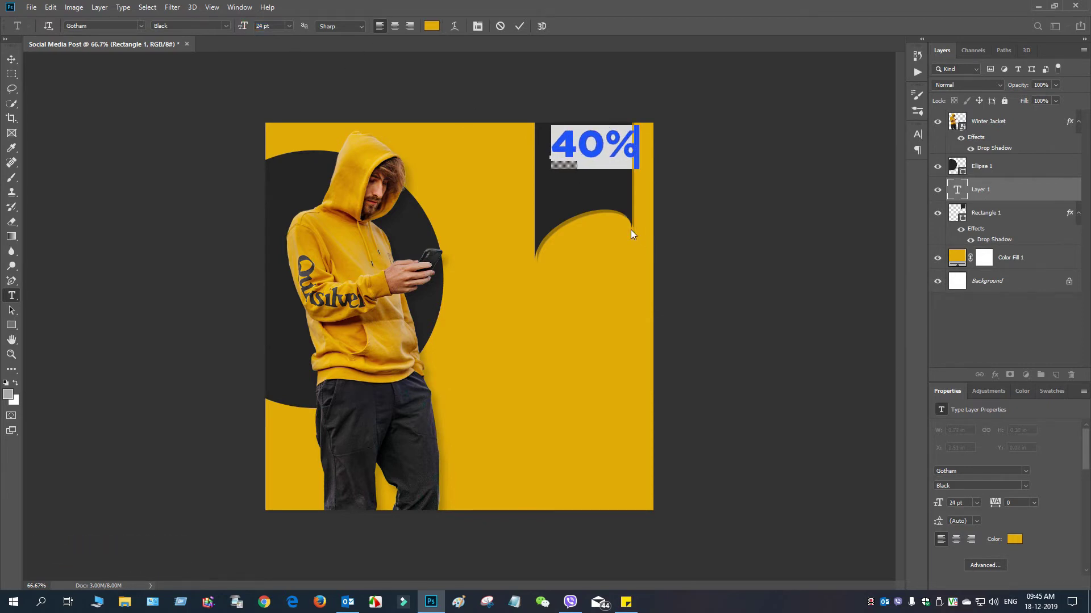
drag(601, 186, 588, 196)
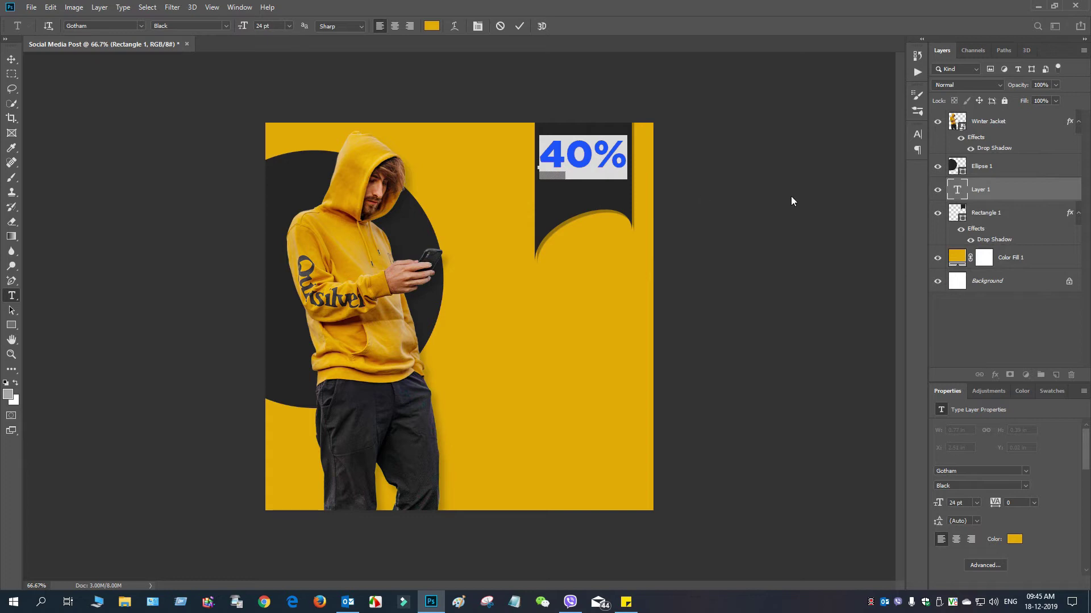
key(ctrl+Return)
ctrl+click(1032, 217)
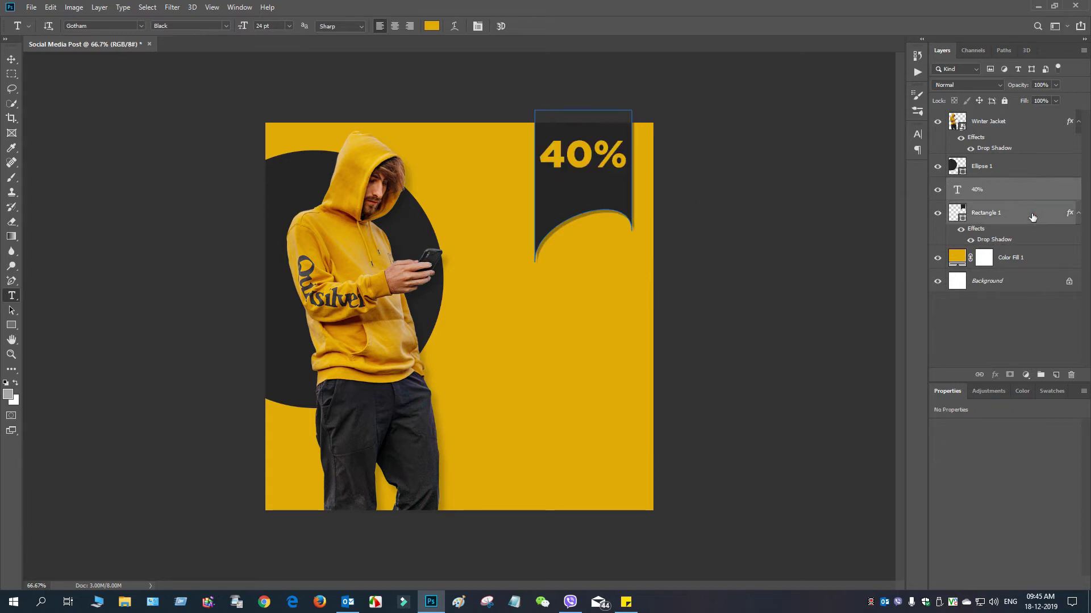
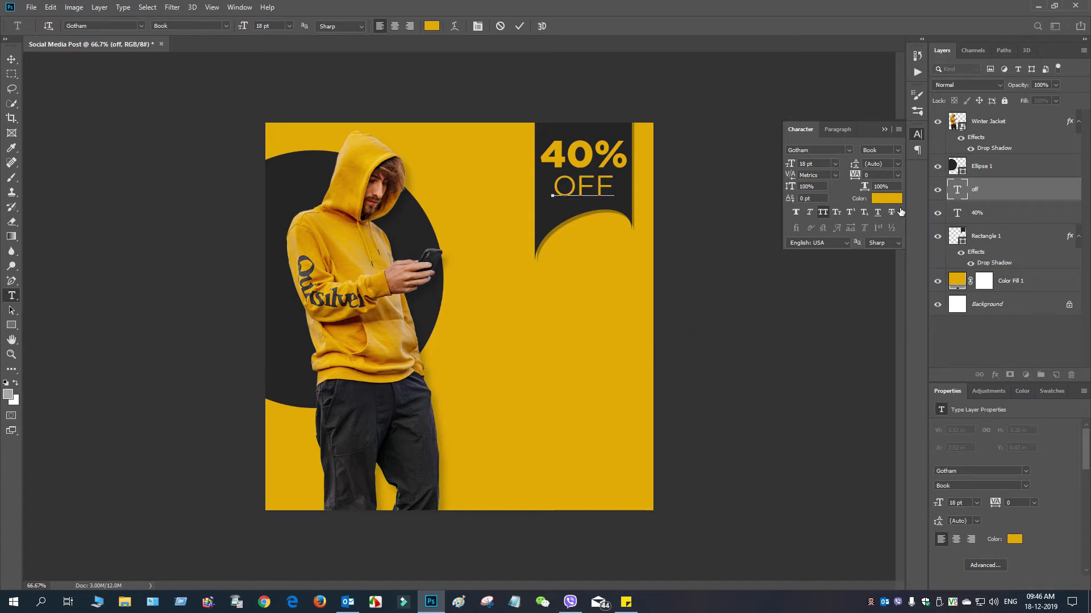
Step: Commit the "OFF" text and start a new text layer above Ellipse 1, low on the yellow area beside the model's legs
click(882, 129)
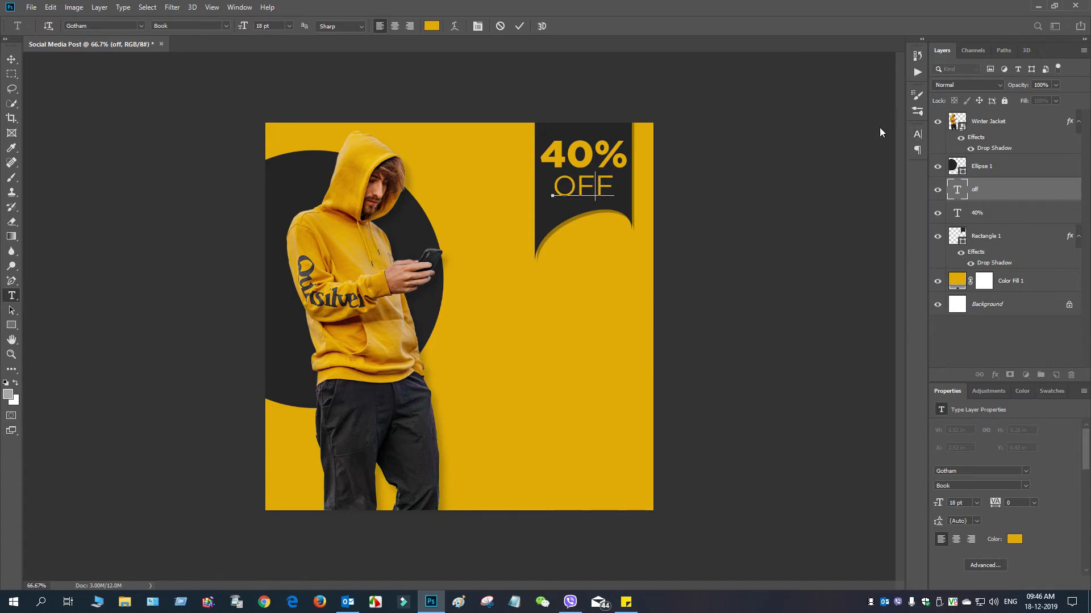
click(12, 59)
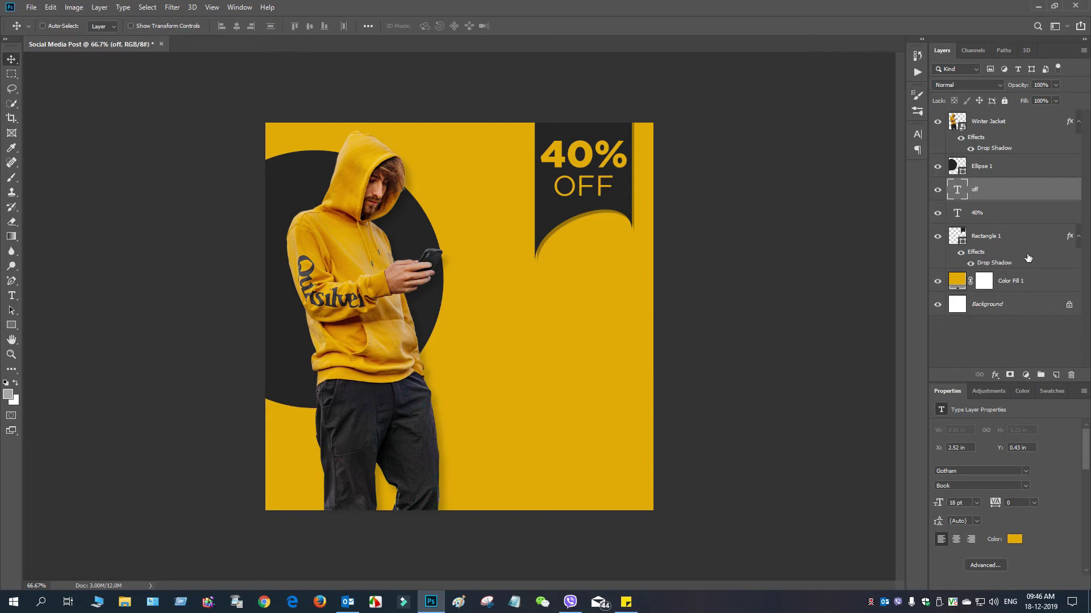
click(1033, 170)
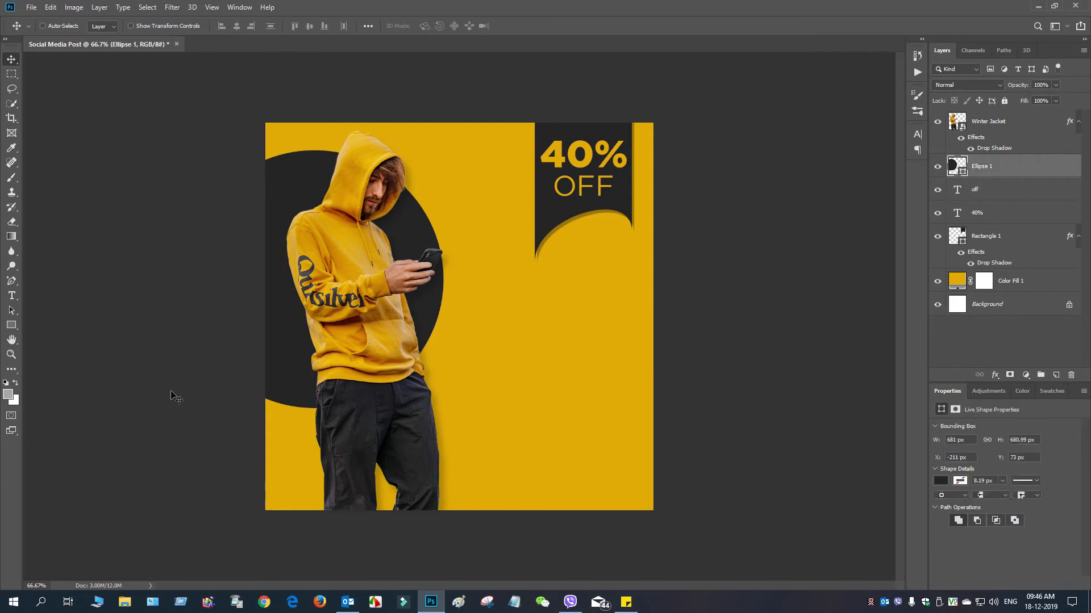
click(11, 298)
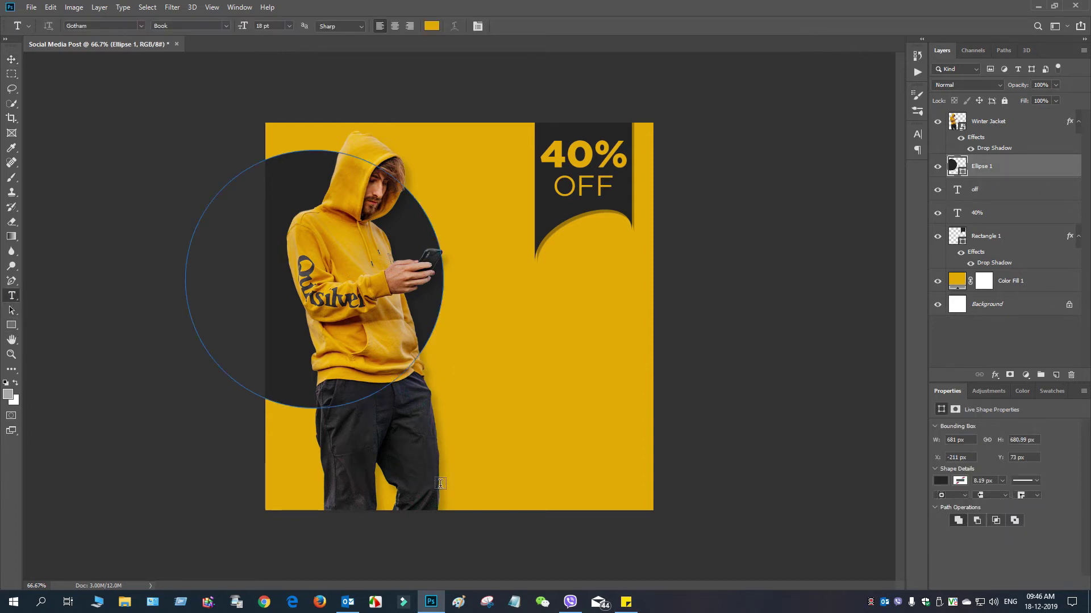
click(463, 488)
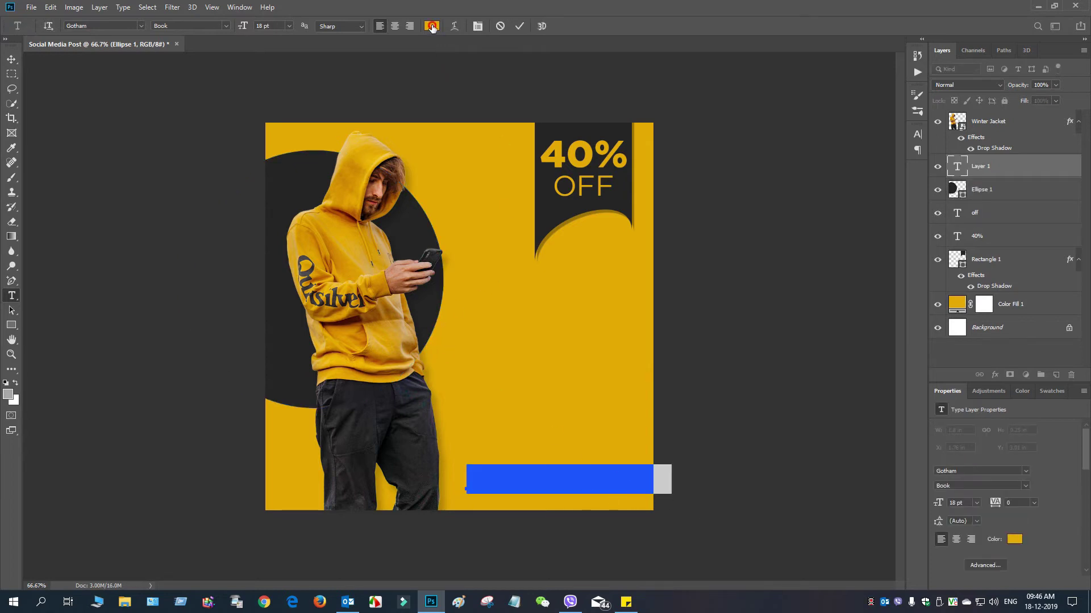
click(432, 25)
click(287, 327)
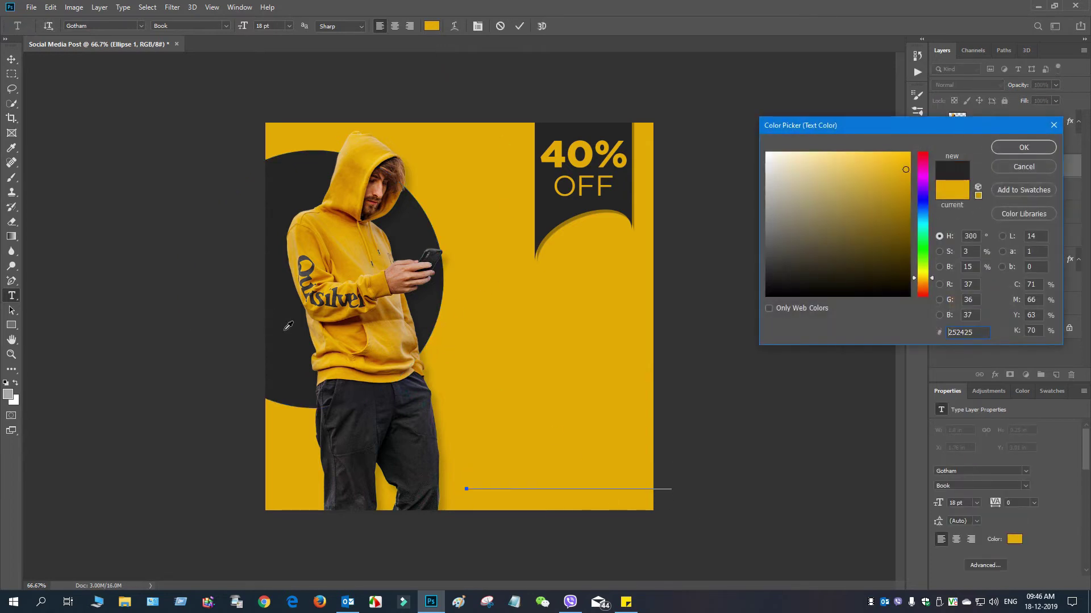
click(1029, 151)
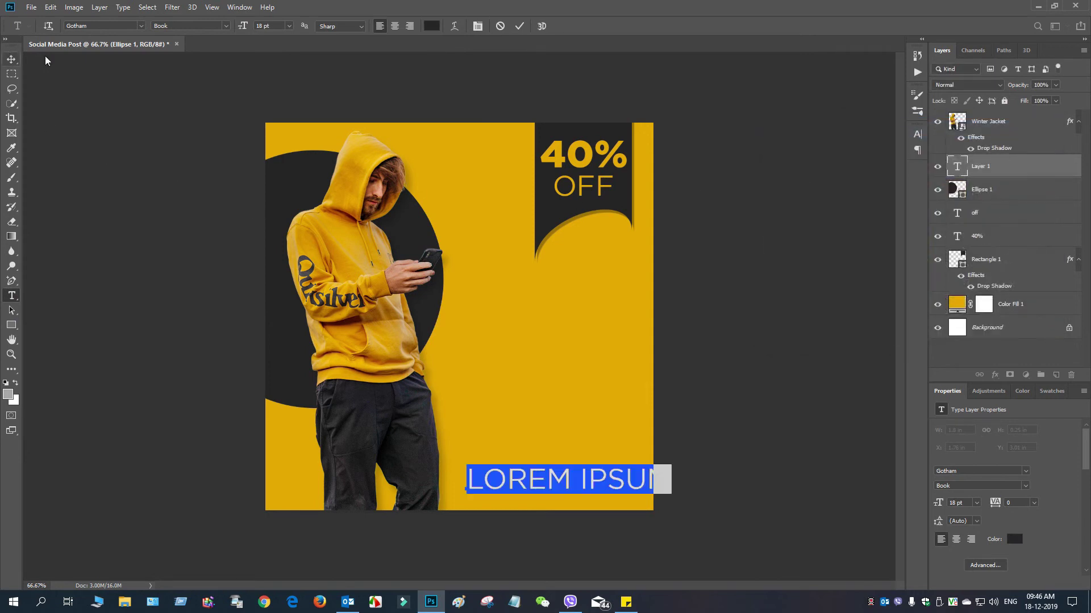
drag(243, 26, 233, 26)
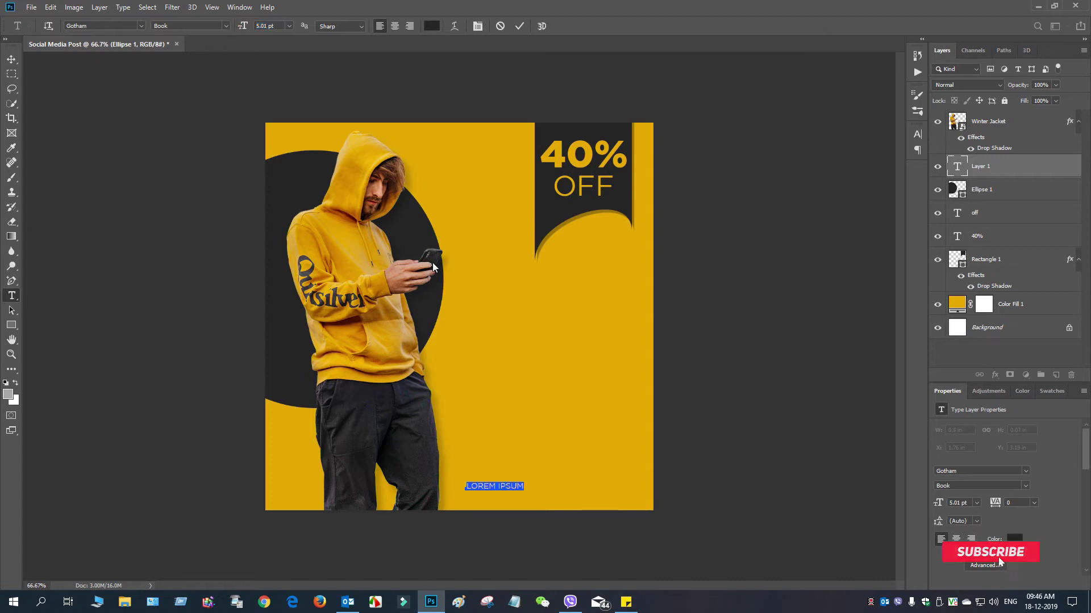
text(www)
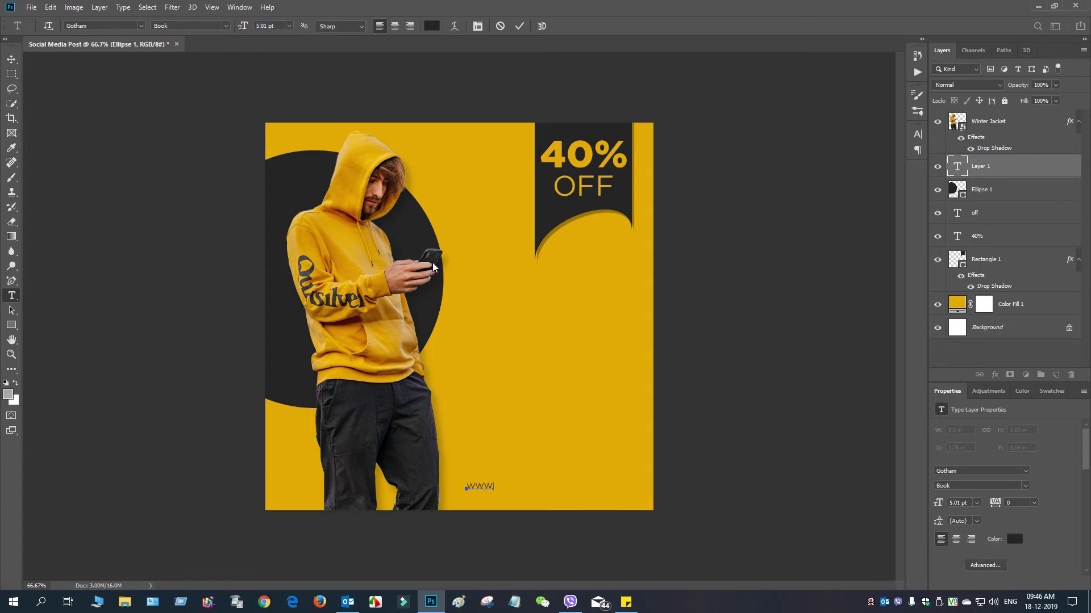
text(.do)
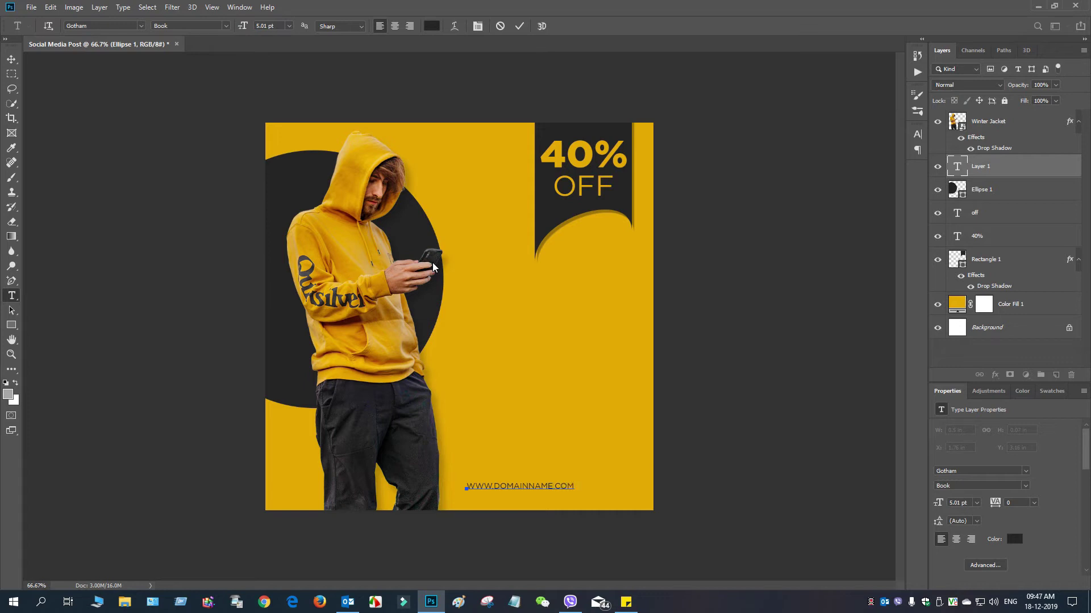
Step: Turn off All Caps for the whole website line and set its font size to 7 pt
key(ctrl+a)
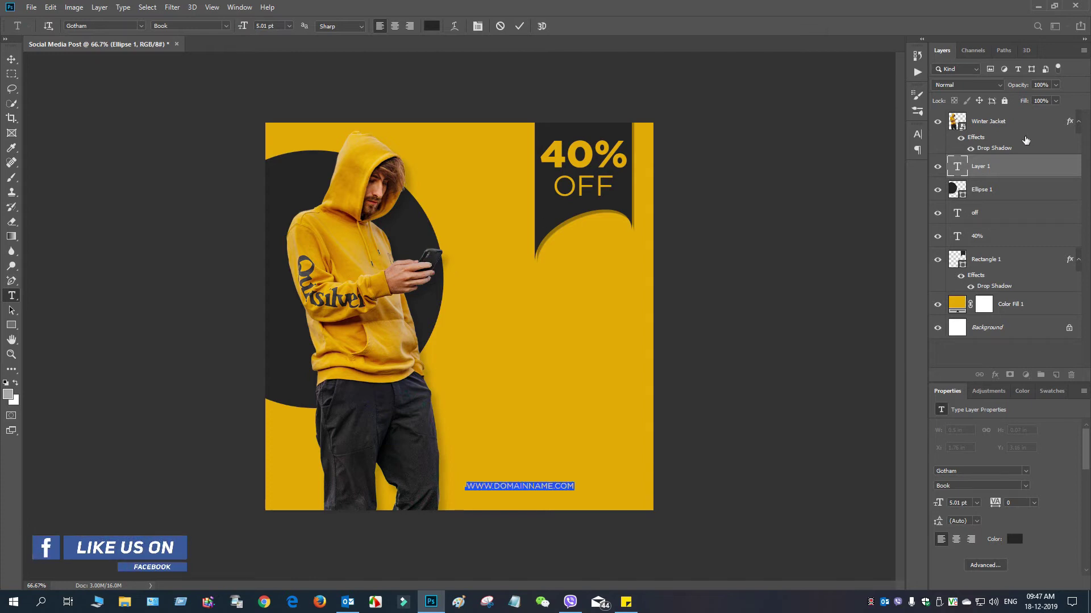
click(917, 134)
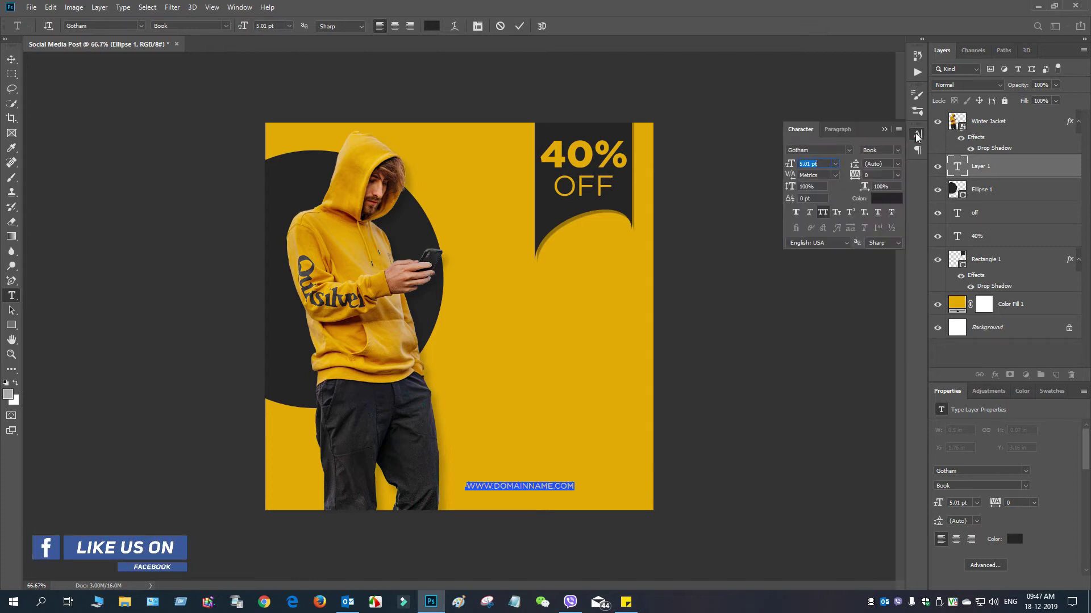
click(824, 213)
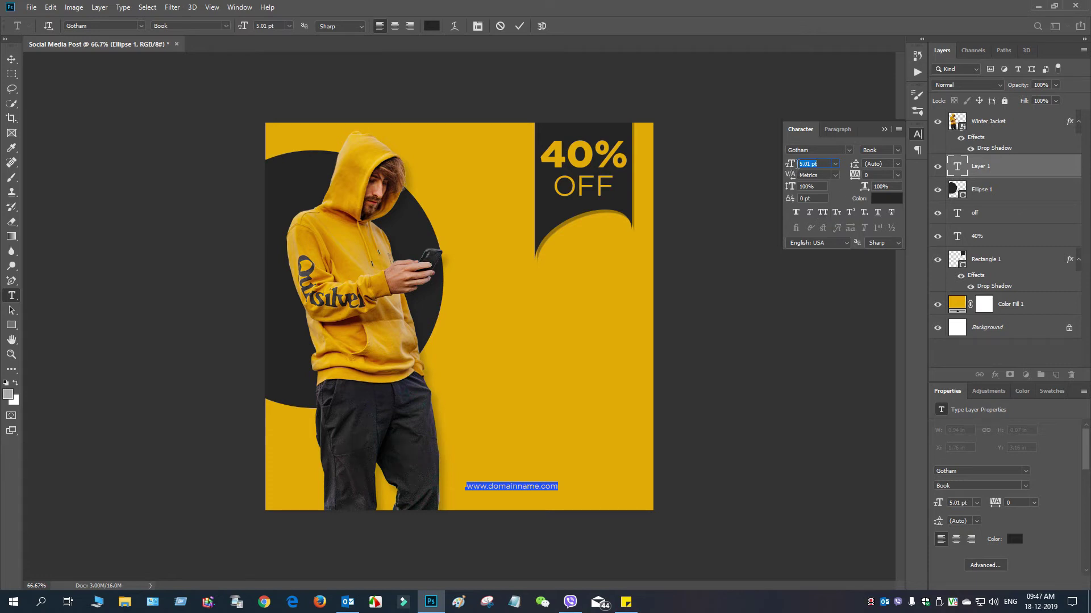
text(7)
key(Return)
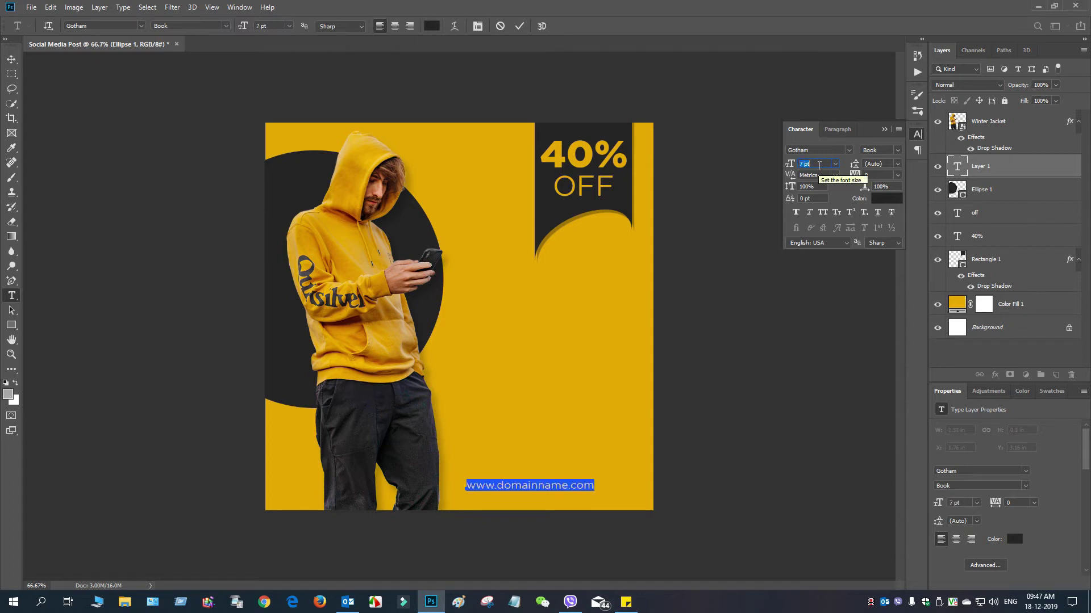
Step: Widen the website text's letter spacing to a tracking of 260
click(868, 175)
text(40)
key(Return)
key(Up)
key(Up)
key(Up)
key(Up)
key(Up)
key(Up)
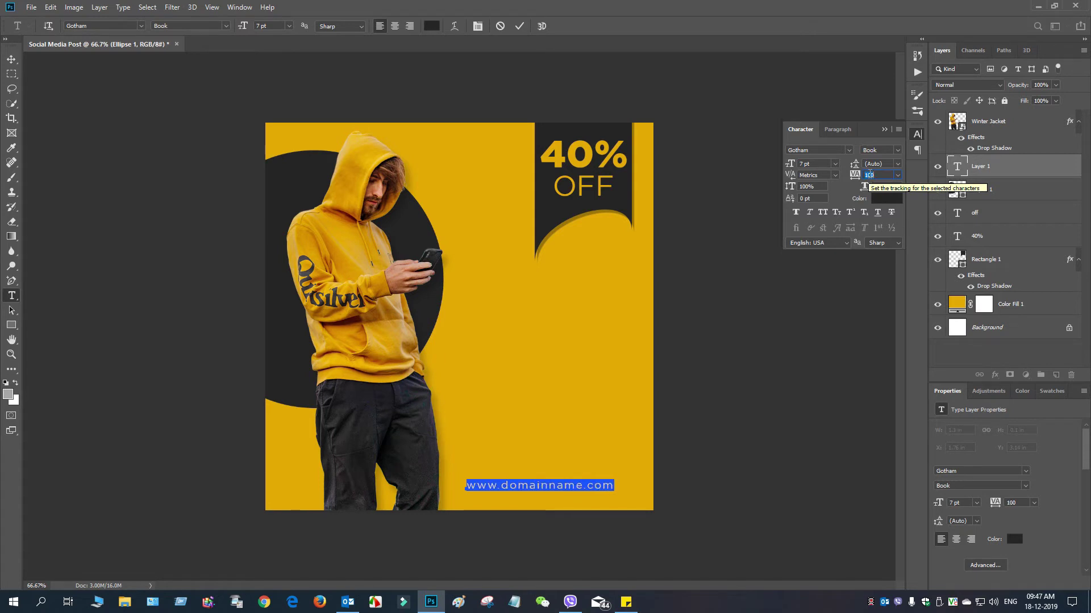
key(Up)
key(Up)
key(Up)
key(Up)
key(Up)
key(Up)
key(Up)
key(Up)
key(Up)
key(Up)
key(Up)
key(Up)
key(Up)
key(Up)
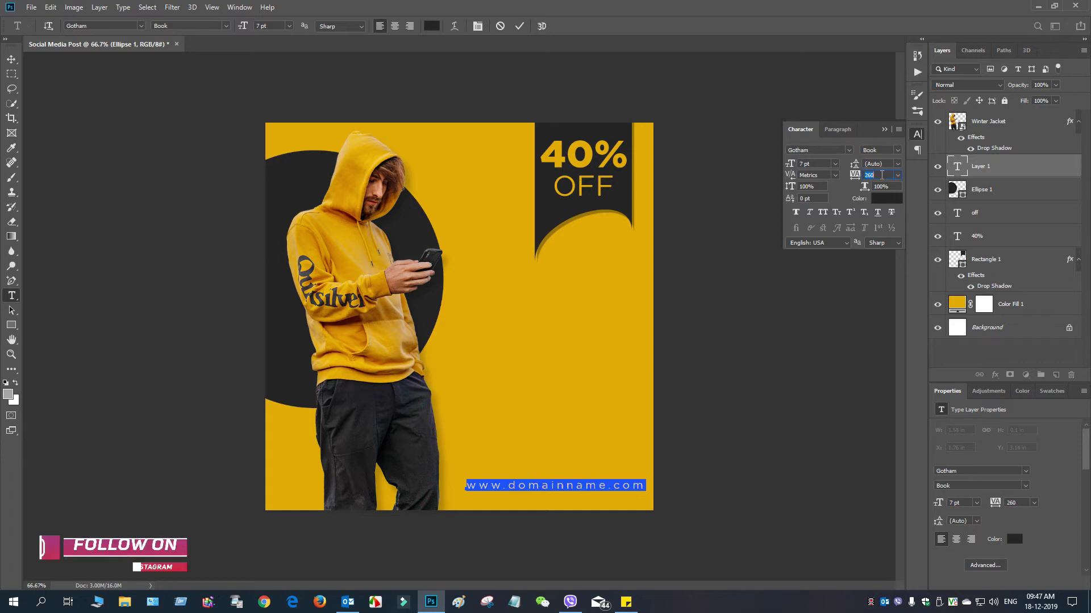
Step: Reduce the website text to 5 pt and increase its tracking to 440
click(782, 164)
key(Down)
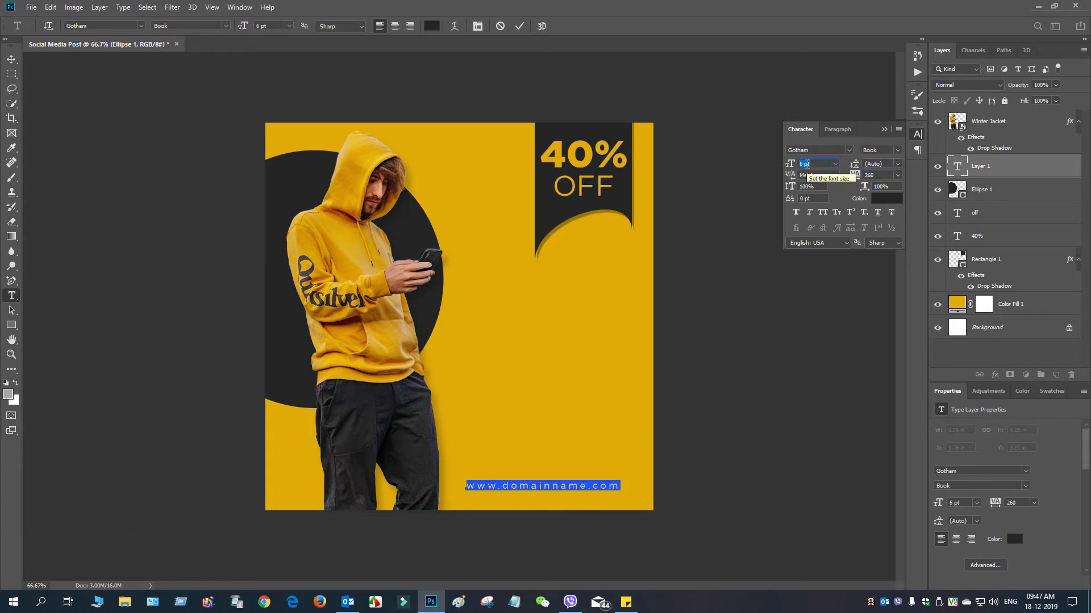
key(Down)
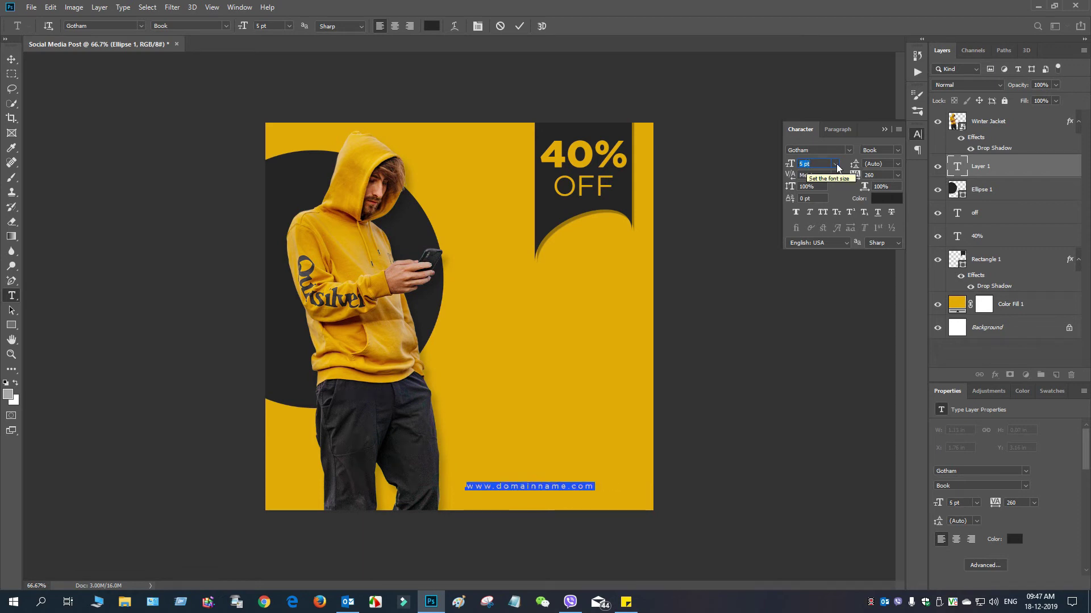
click(852, 175)
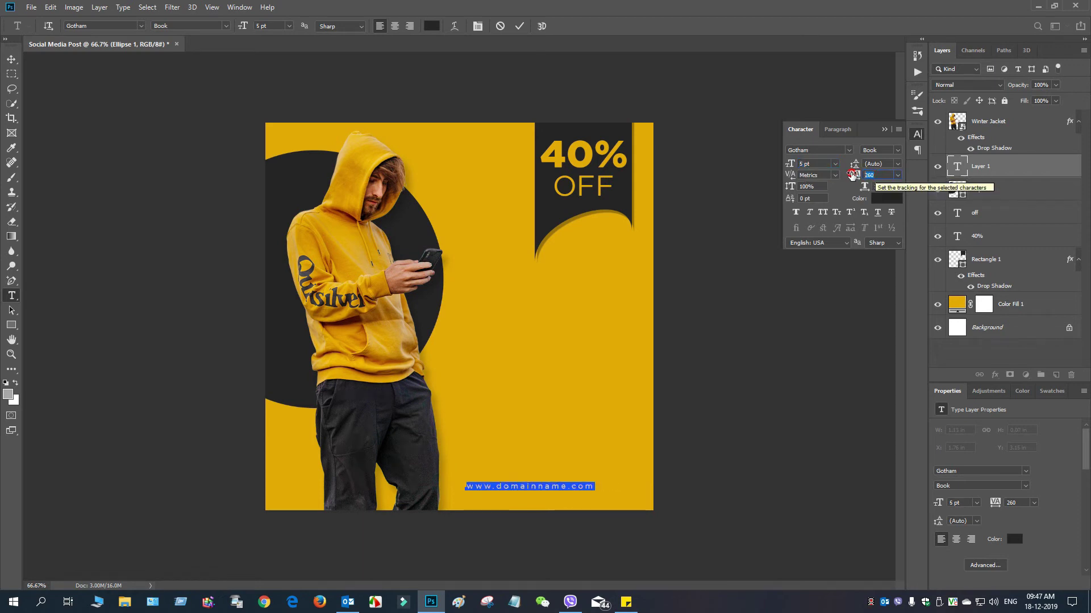
key(Up)
key(Up)
key(Up)
key(Up)
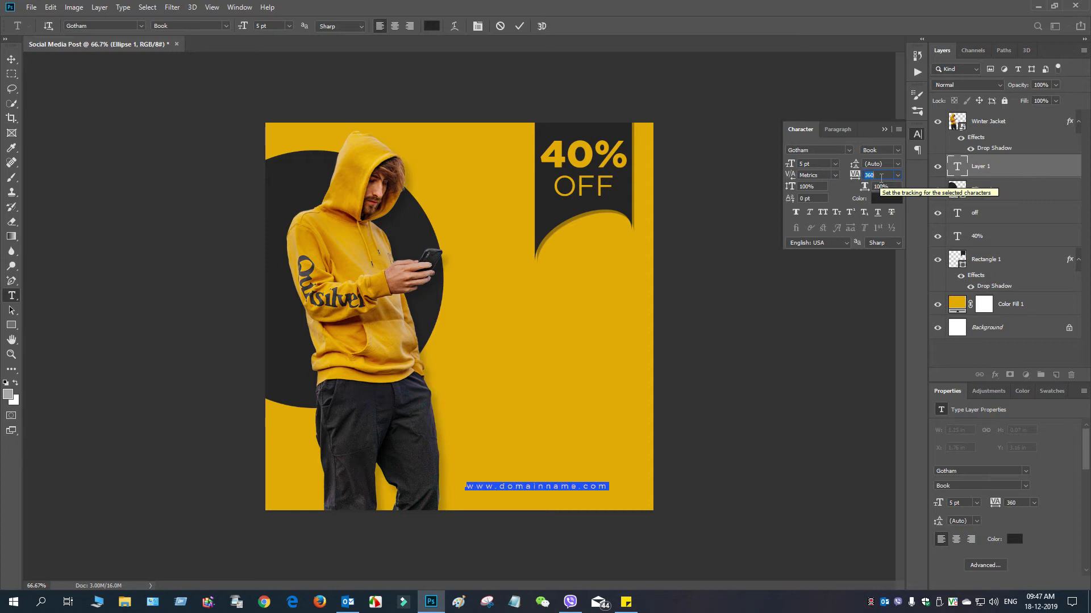
key(Up)
key(Up)
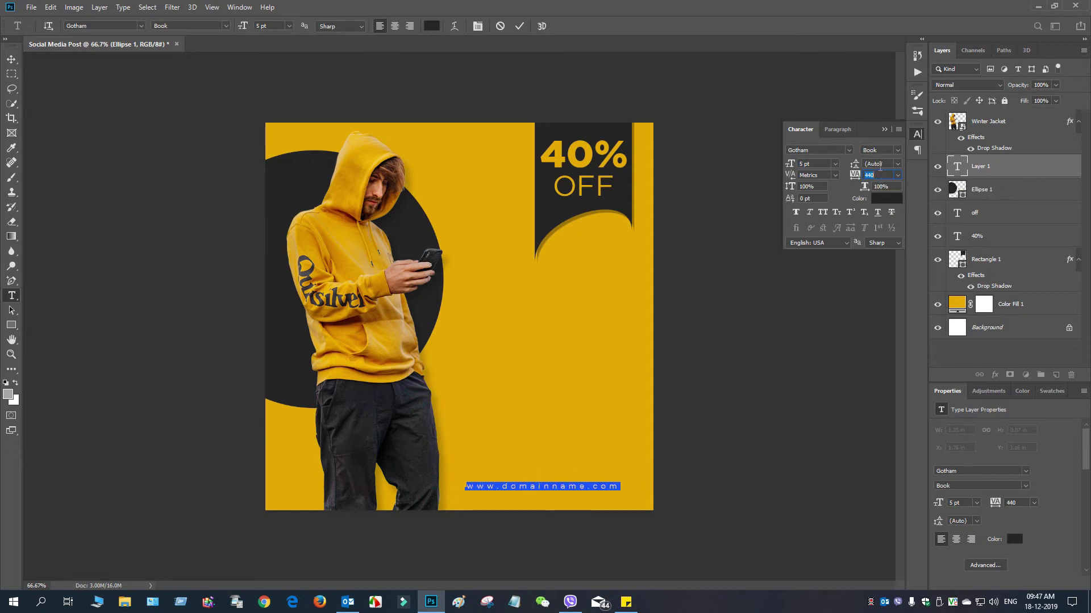
Step: Turn All Caps back on for the website text and change its font style to Extra Light
click(821, 213)
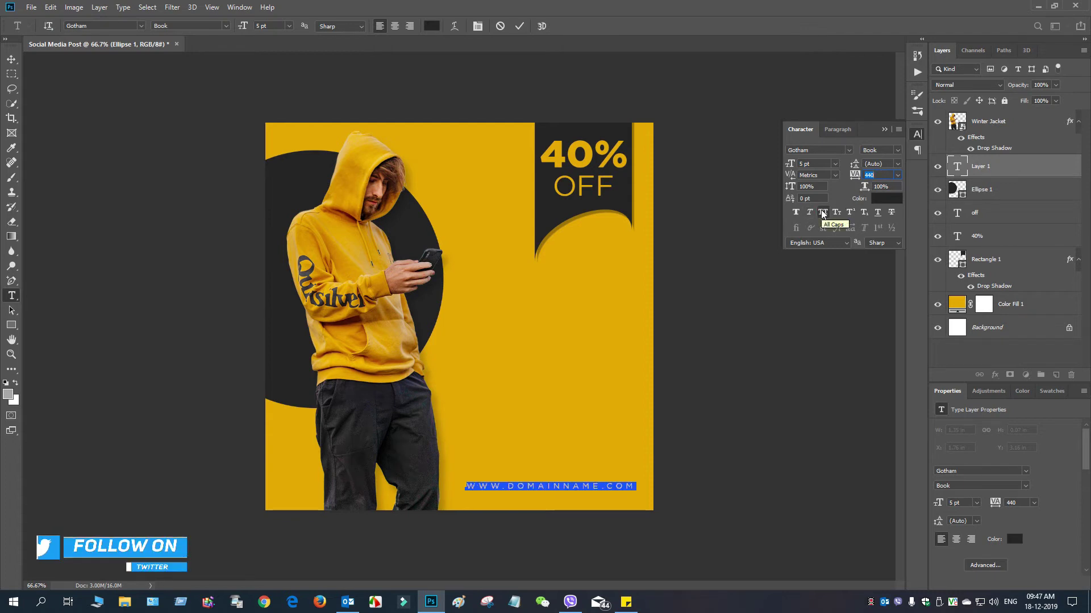
click(897, 150)
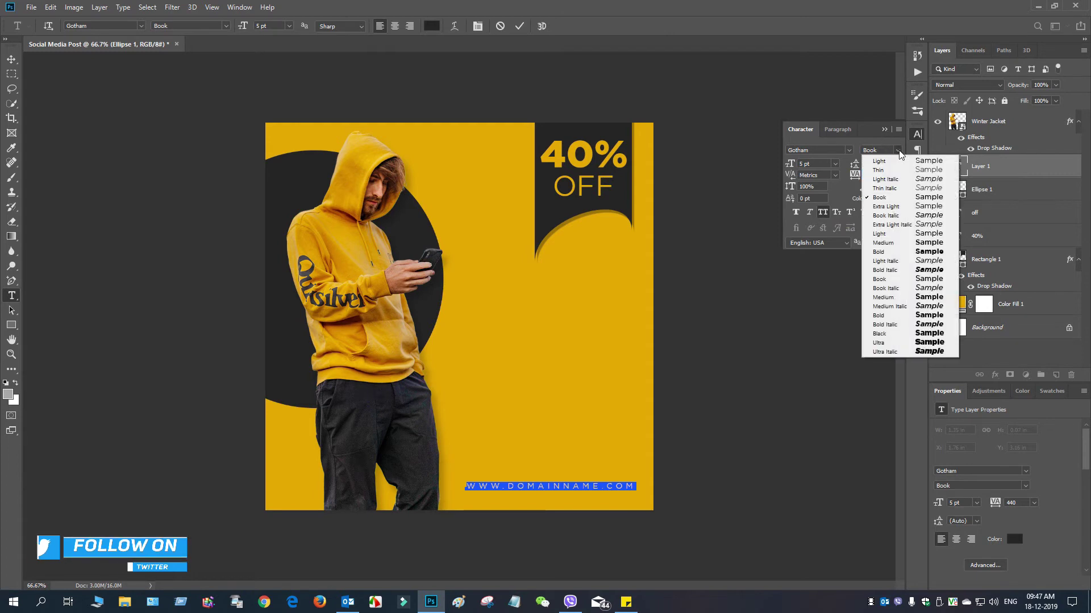
click(894, 208)
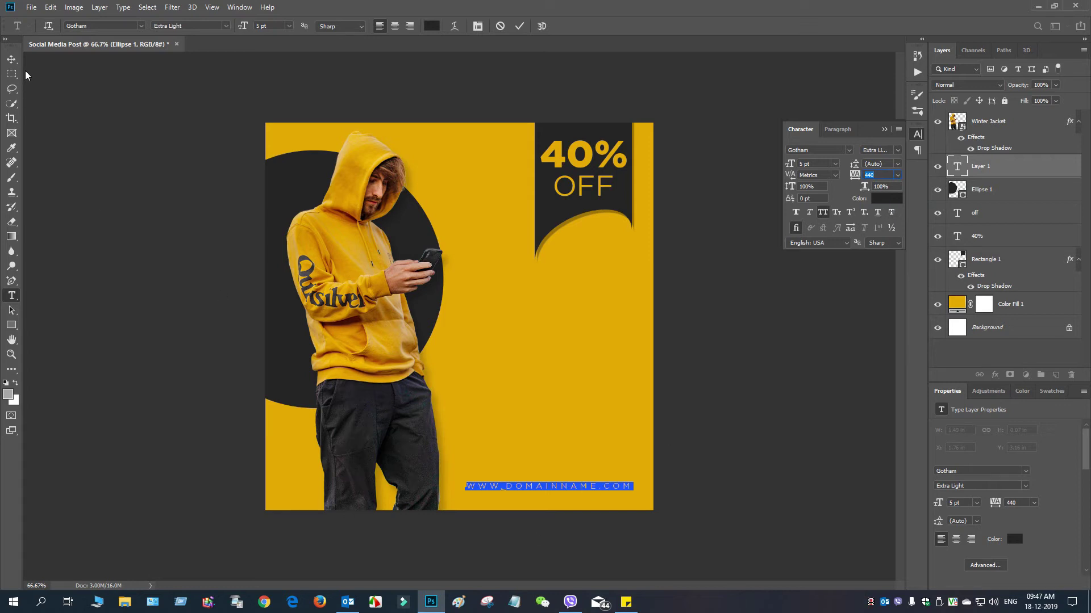
Step: Commit the website text and move it slightly down toward the canvas's lower edge
click(10, 61)
drag(561, 489, 560, 492)
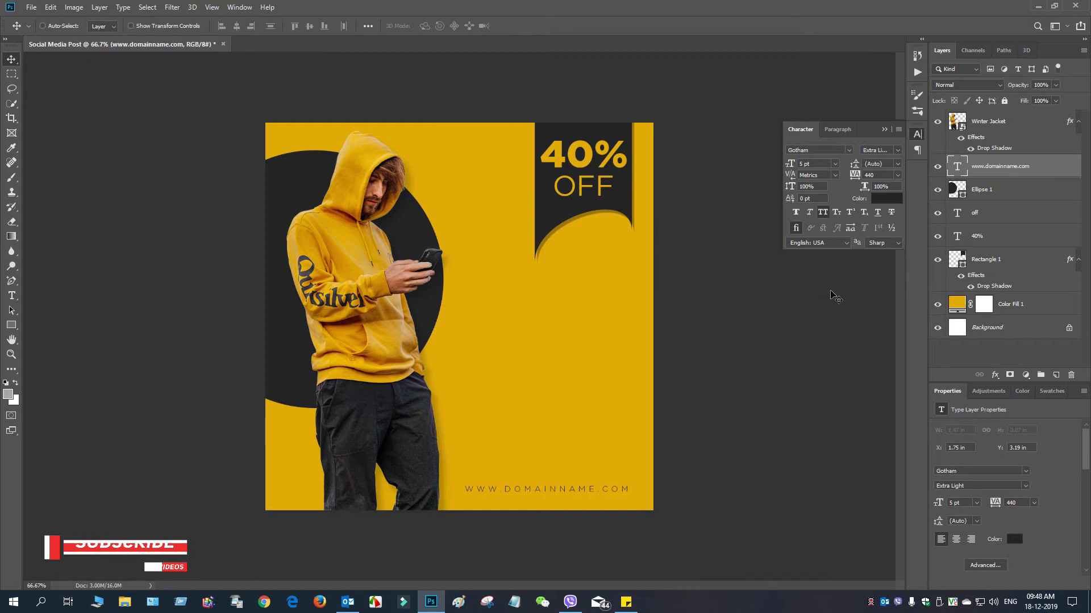
click(885, 130)
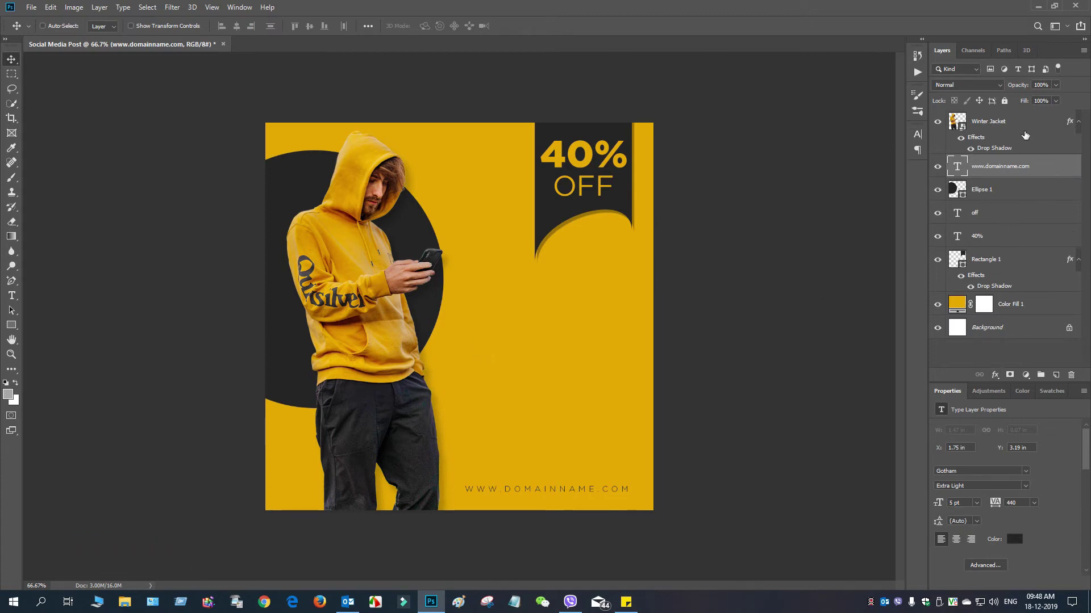
Step: Add the text "WINTER" on the yellow area beside the model's waist and set its tracking to 0
click(11, 296)
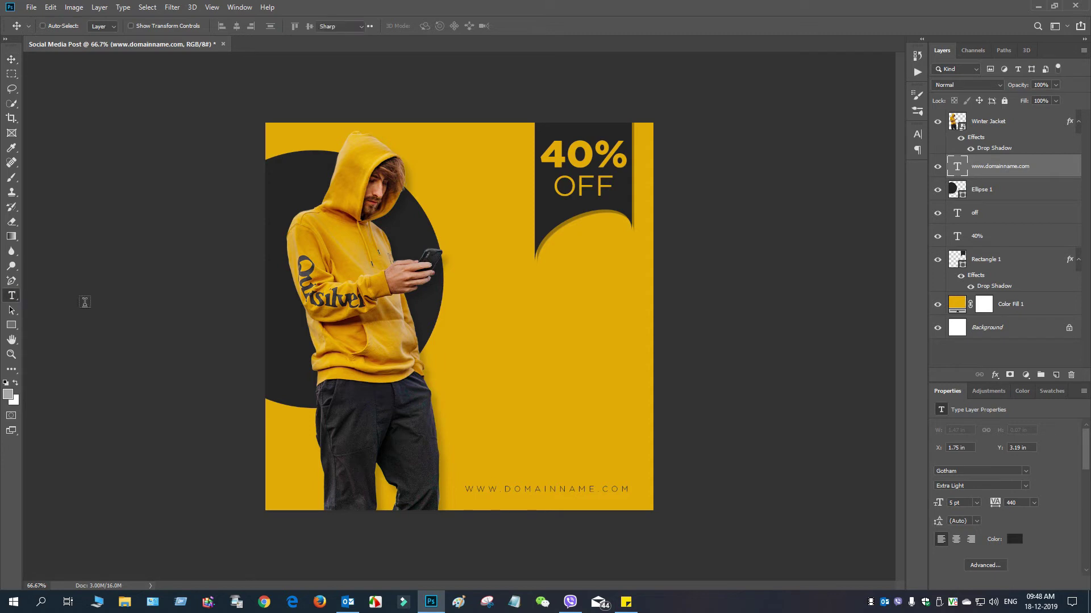
click(450, 353)
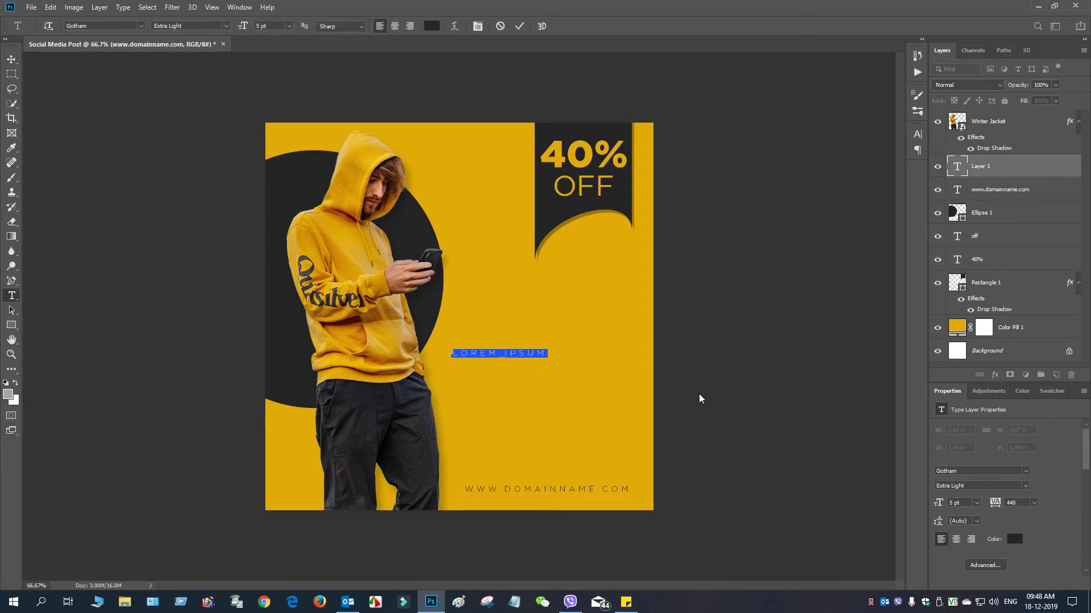
text(WINTER)
key(ctrl+a)
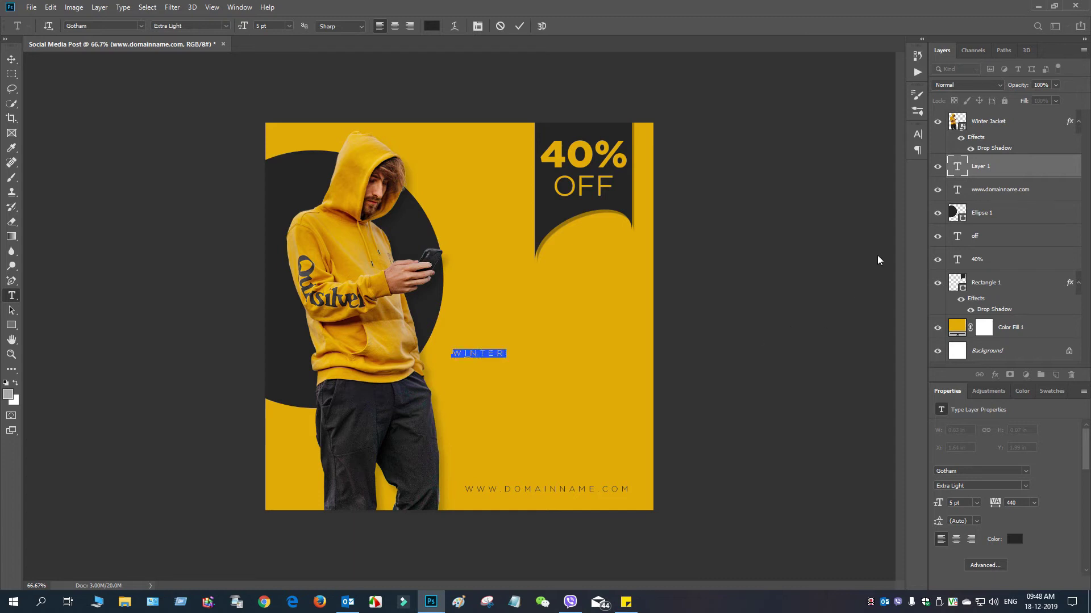
click(918, 134)
click(880, 175)
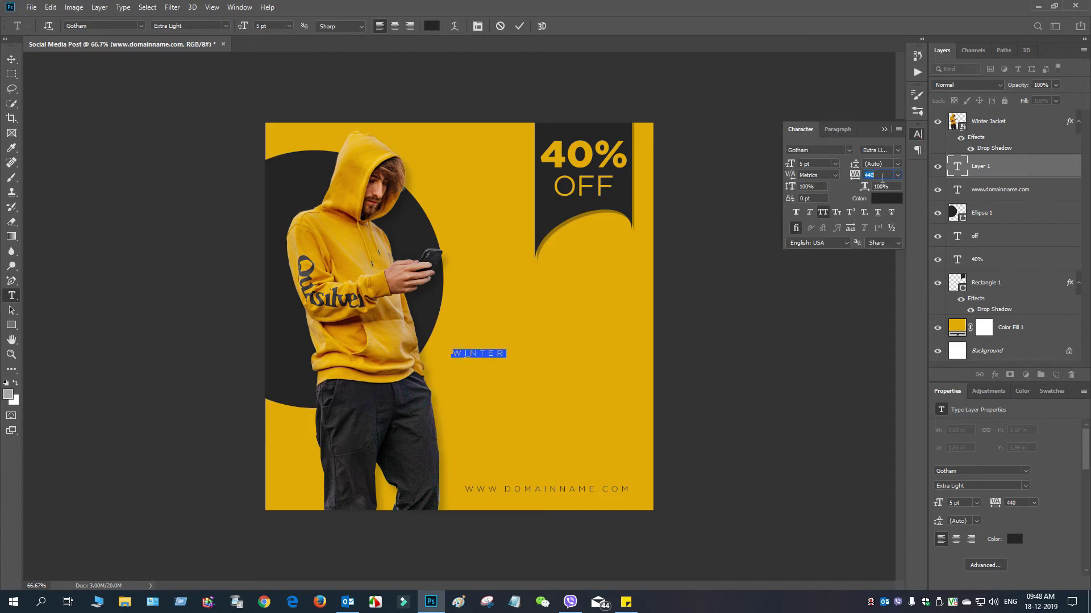
key(Return)
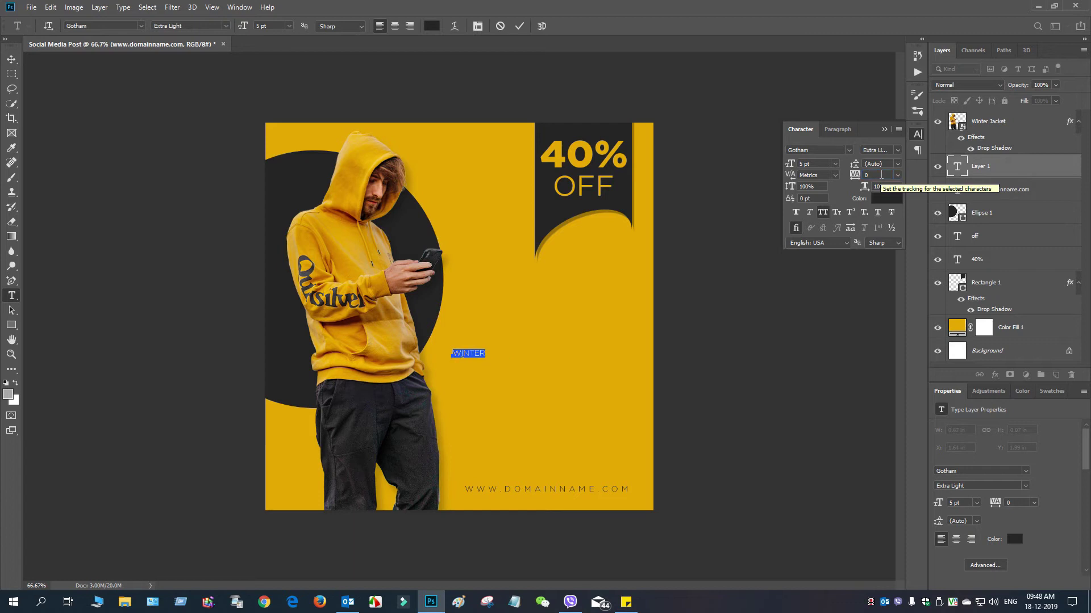
Step: Set the selected WINTER text in the Bafalia font, turn off All Caps, and increase its size to 27 pt
click(139, 26)
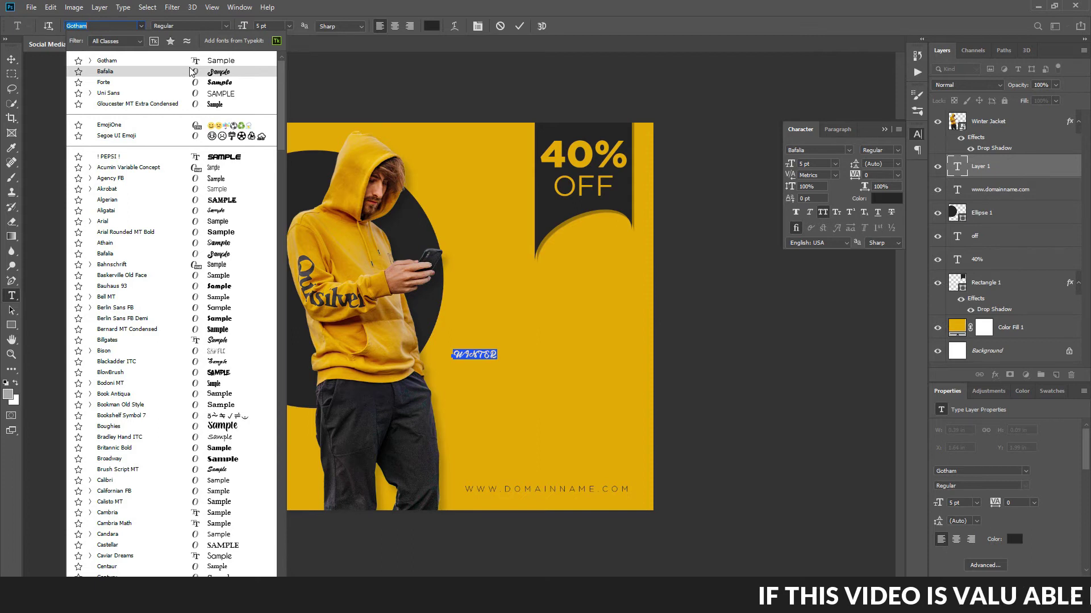
click(191, 71)
click(823, 212)
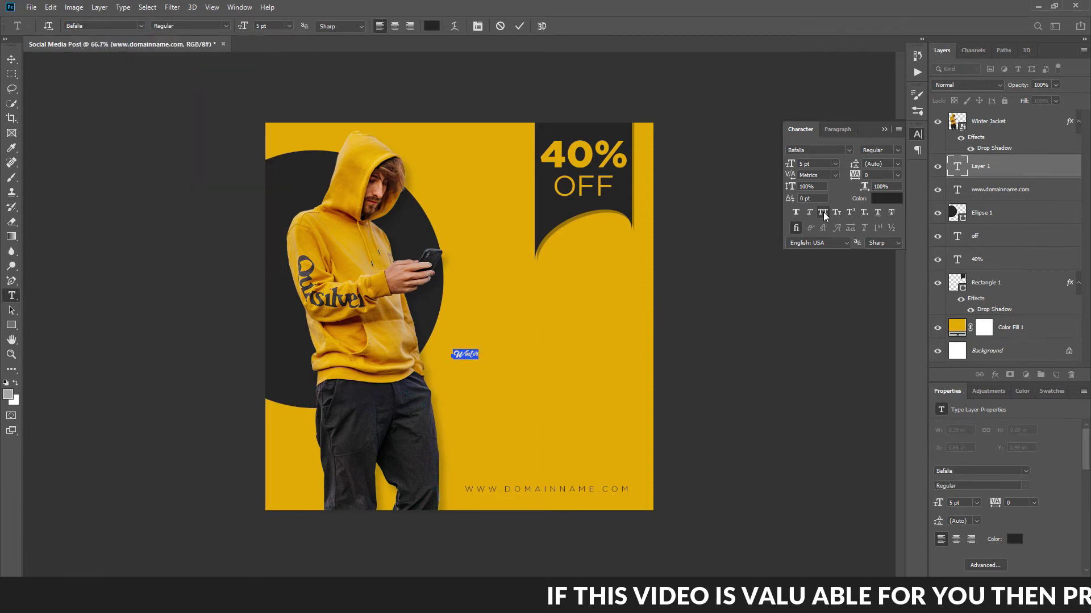
drag(790, 165, 801, 164)
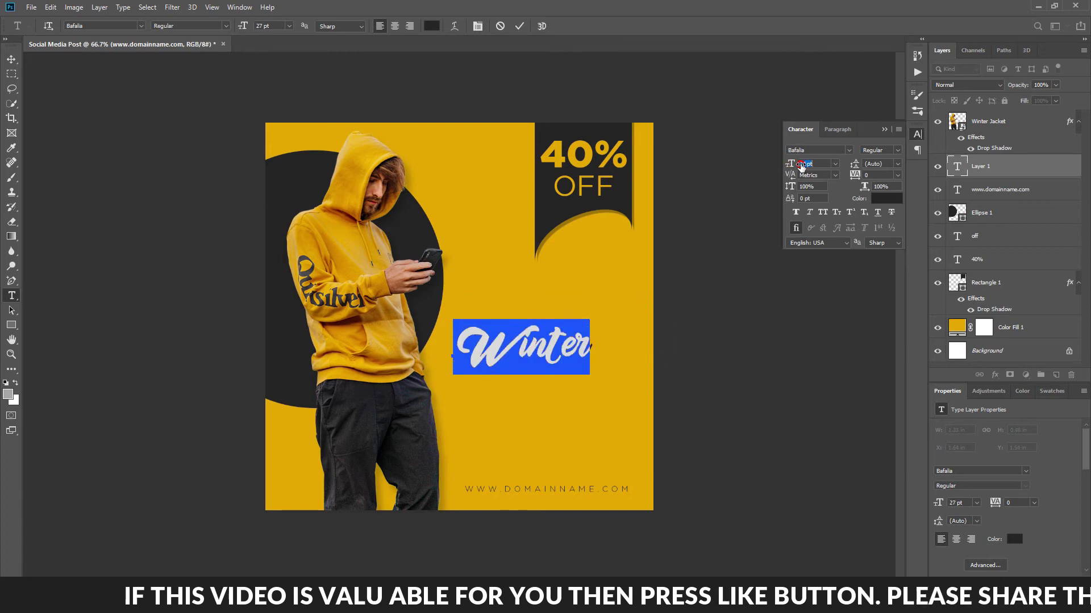
Step: Change the font of the selected Winter text to Dreamland
click(141, 25)
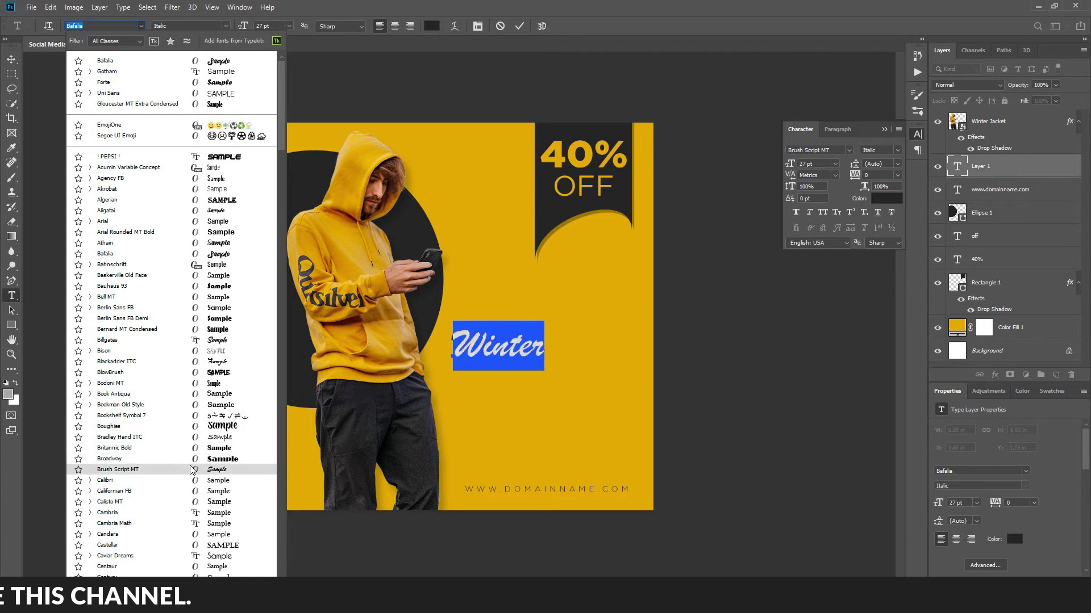
scroll(196, 469, down, 3)
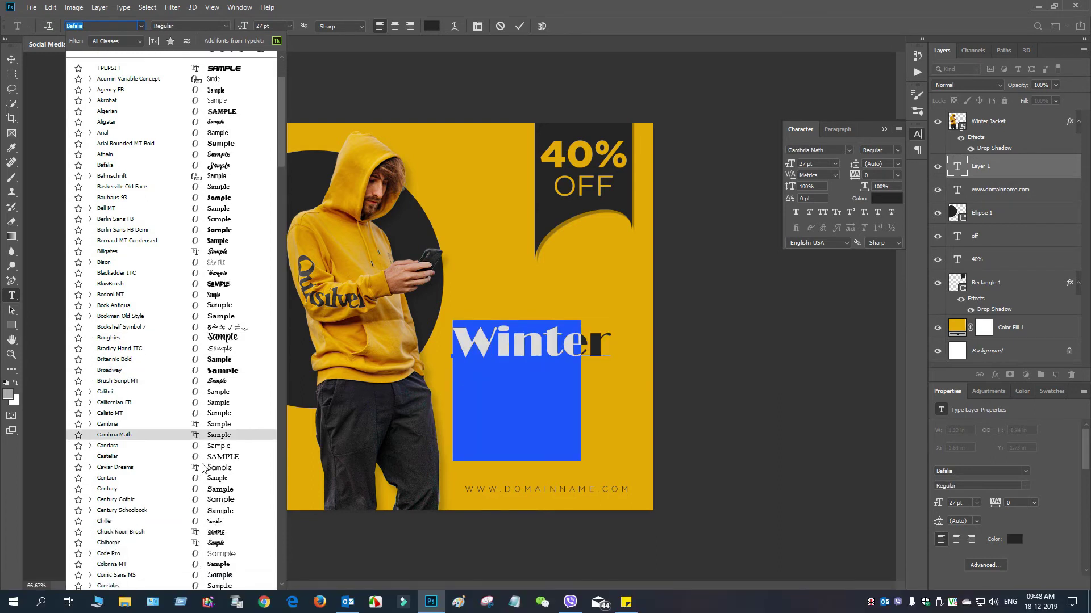
scroll(202, 467, down, 1)
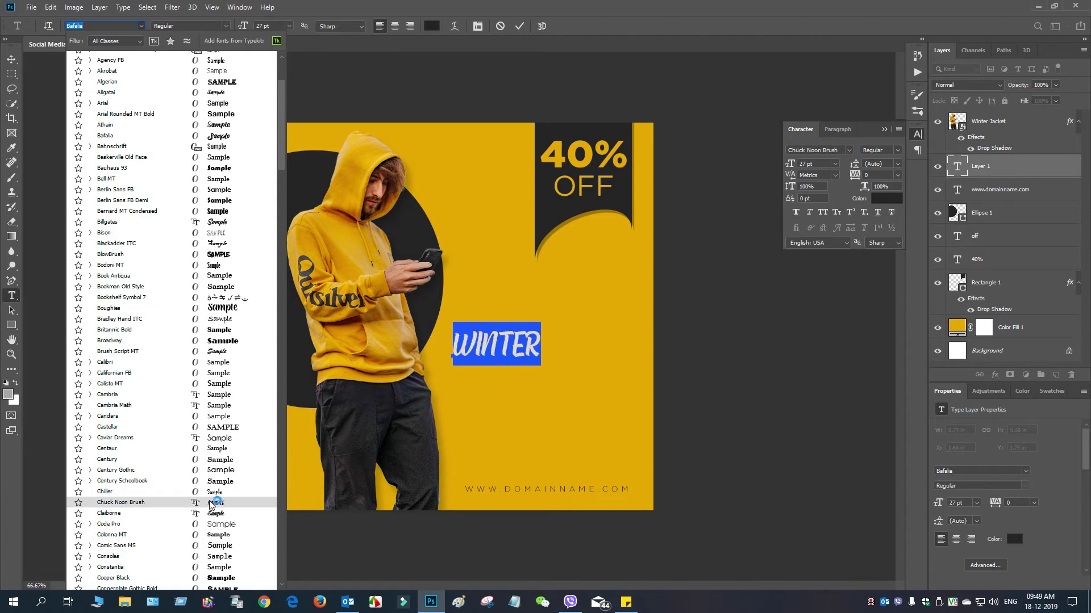
scroll(227, 505, down, 3)
scroll(244, 495, down, 2)
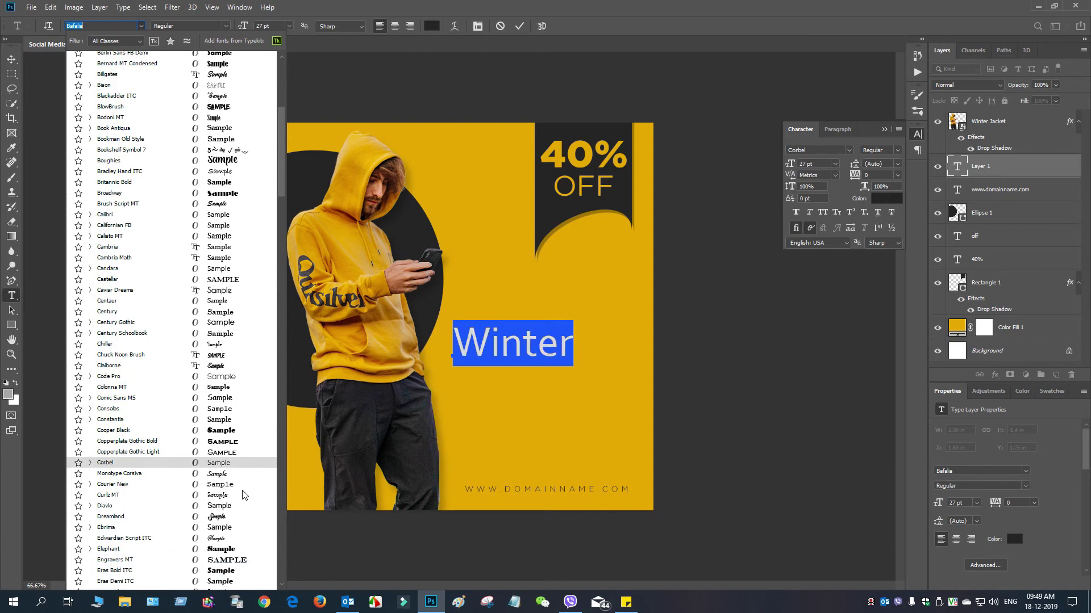
scroll(232, 496, down, 2)
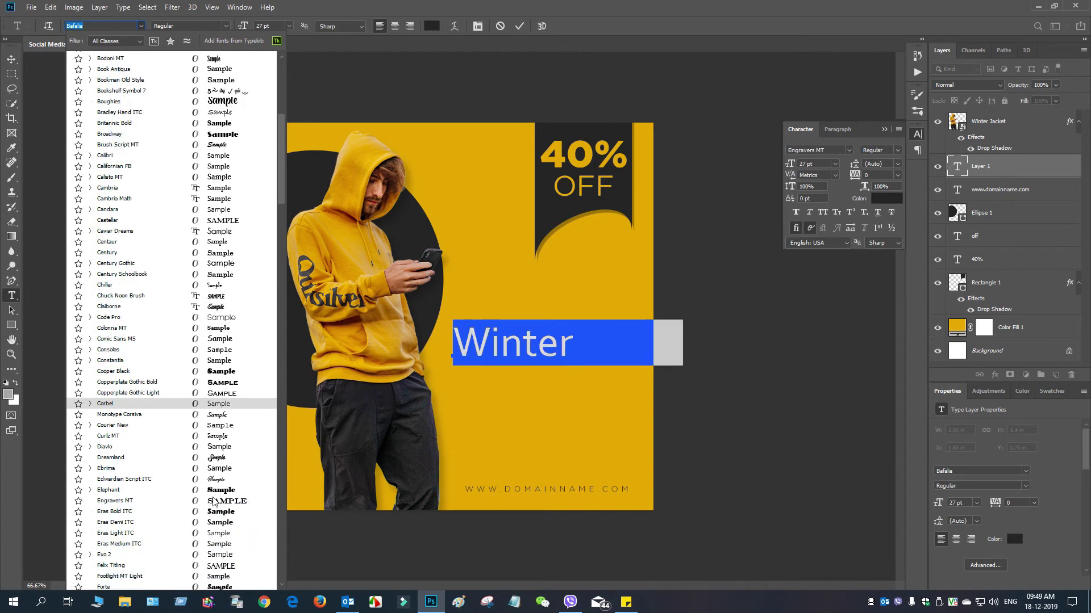
click(220, 459)
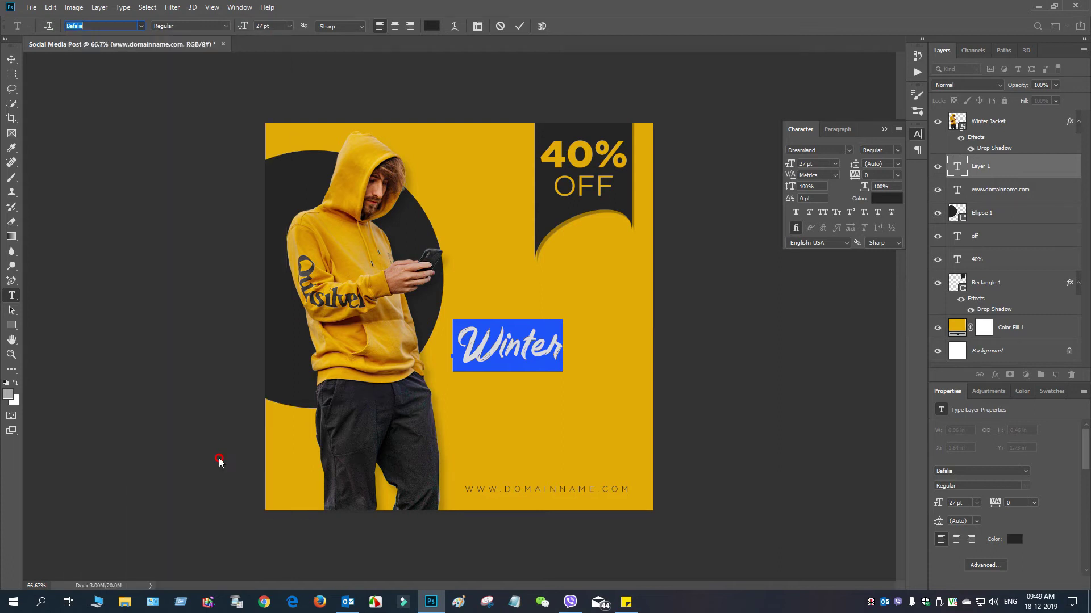
Step: Enlarge the Winter text to 45 pt, move it up slightly beneath the ribbon, and commit it
drag(246, 28, 255, 26)
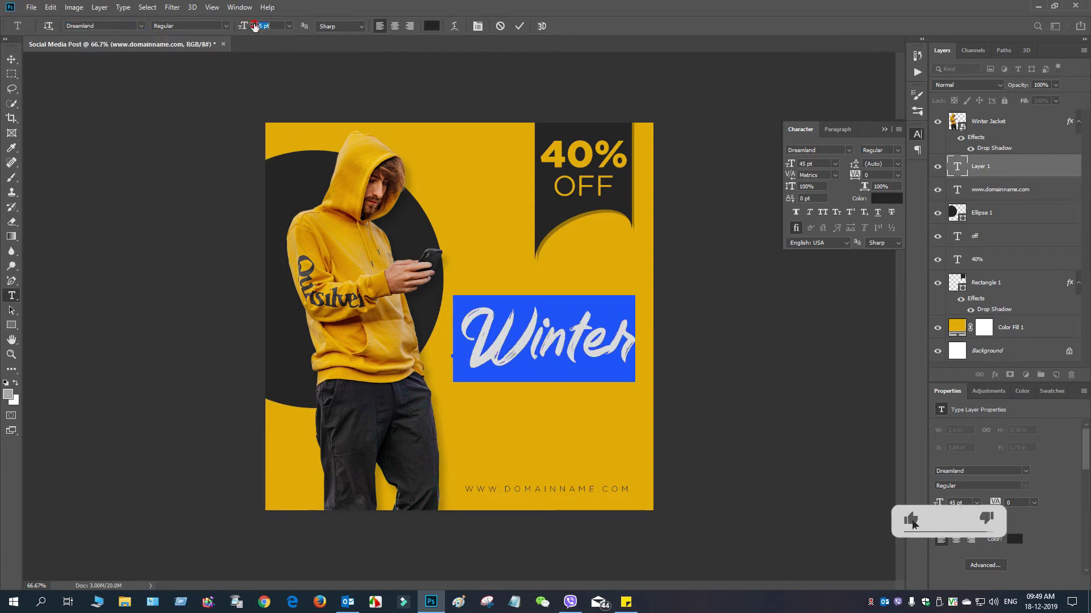
click(593, 403)
click(585, 378)
mouse_move(585, 378)
mouse_down()
mouse_move(580, 346)
mouse_move(582, 377)
mouse_up()
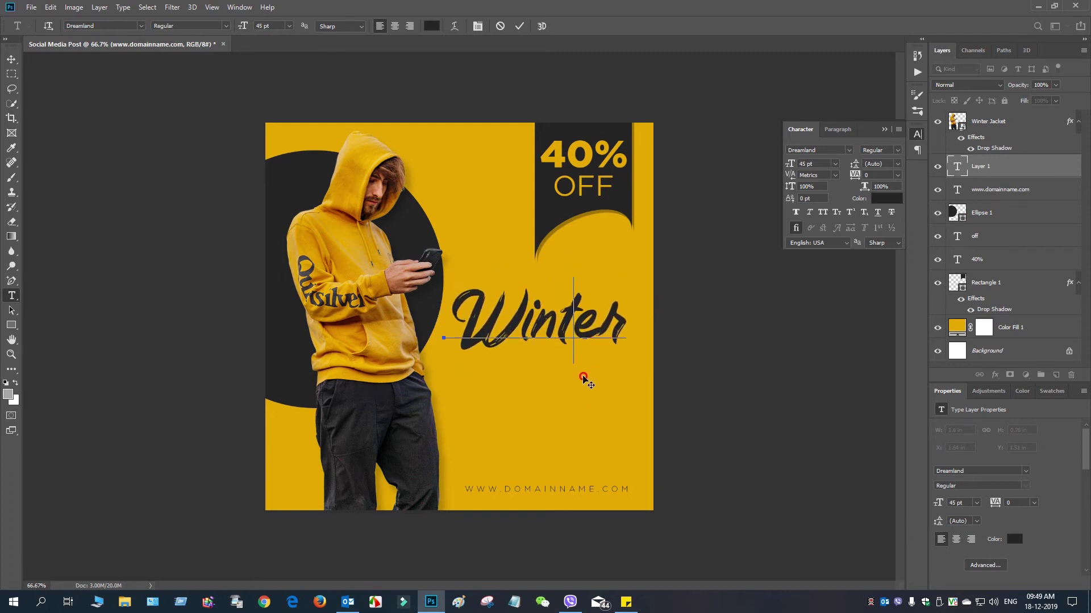
click(12, 59)
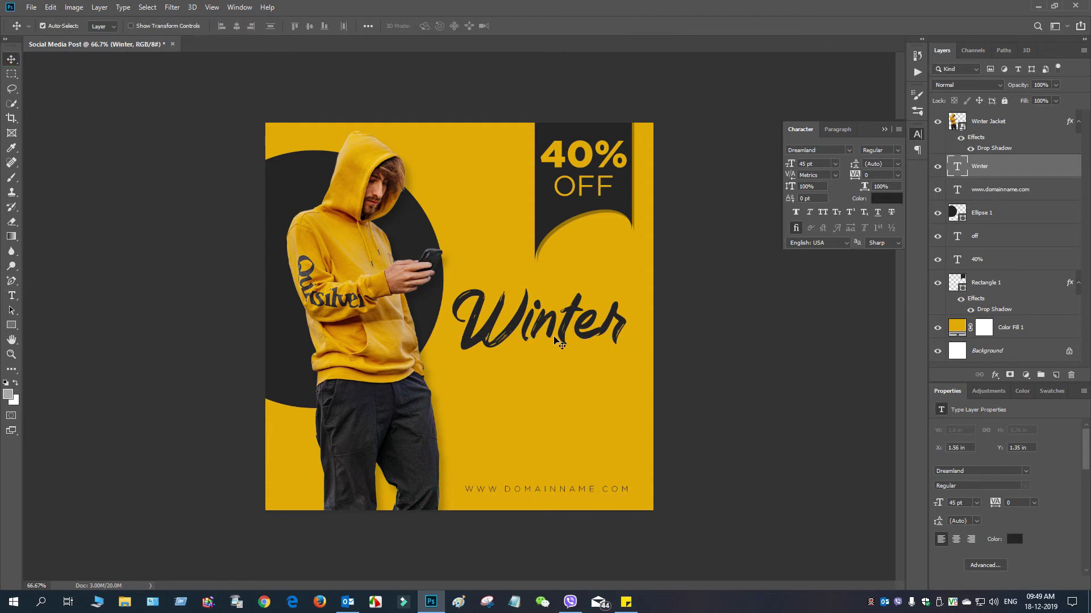
Step: Rotate the Winter text about 25.5° counterclockwise and move it up close beneath the ribbon
key(ctrl+t)
drag(638, 374, 658, 325)
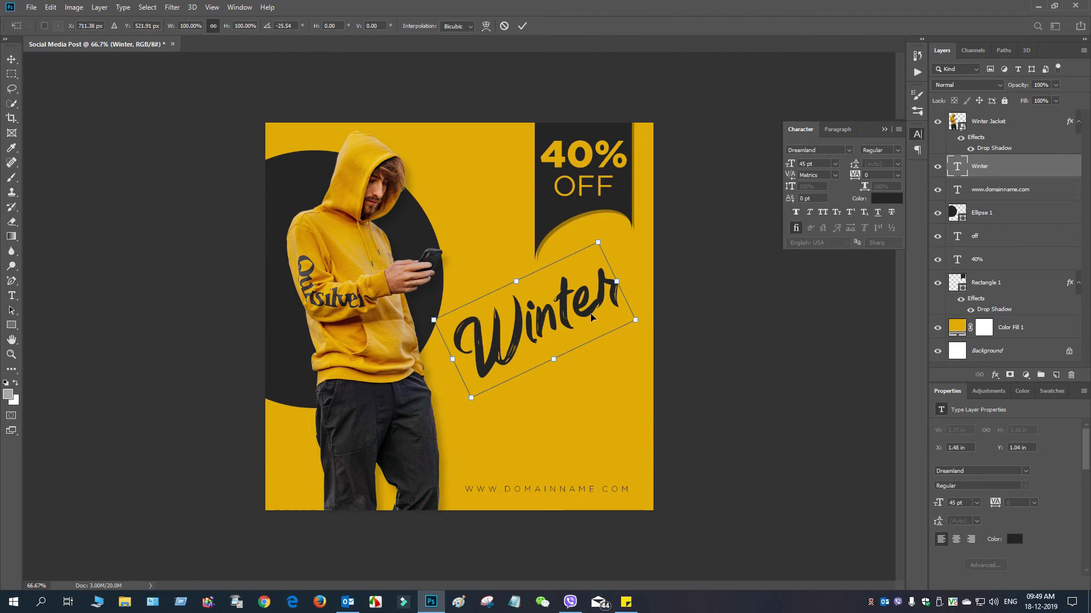
drag(548, 319, 544, 298)
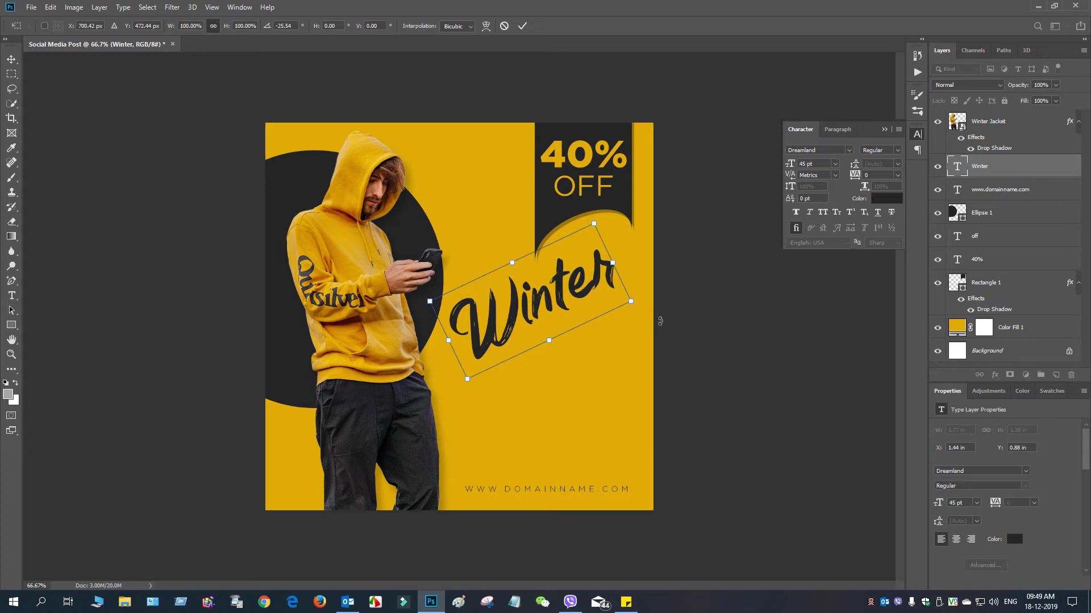
click(521, 25)
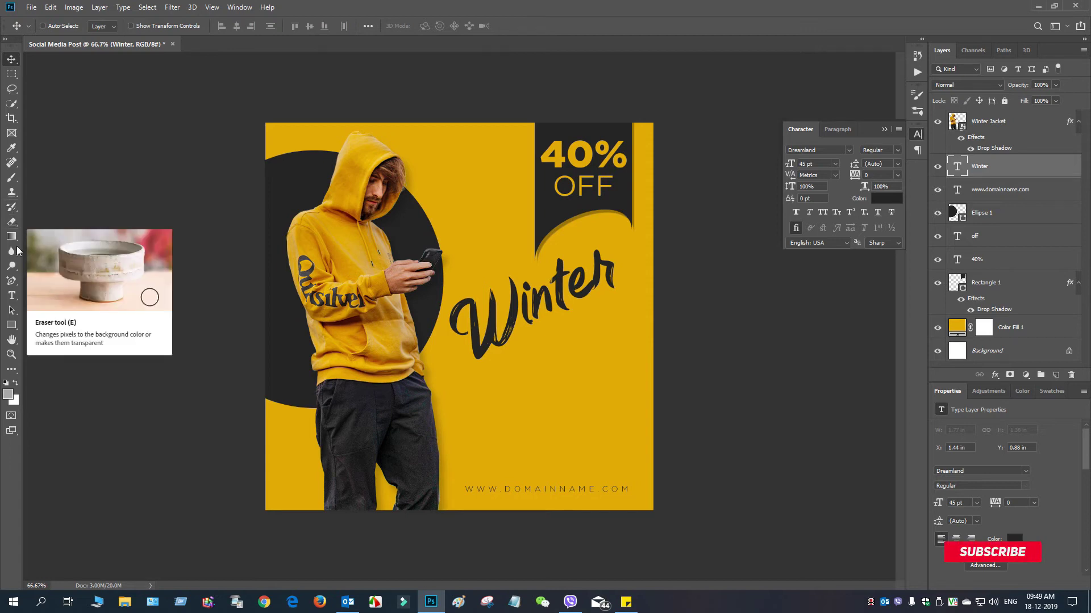
Step: Add a new text layer reading "Collection" below the Winter headline and select all of its text
click(11, 295)
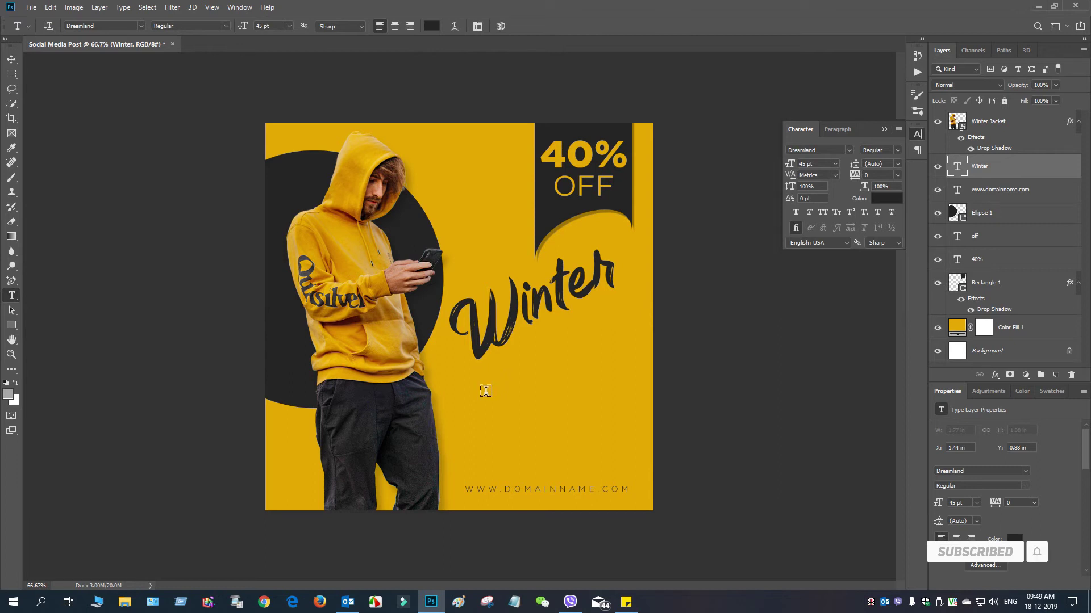
click(507, 389)
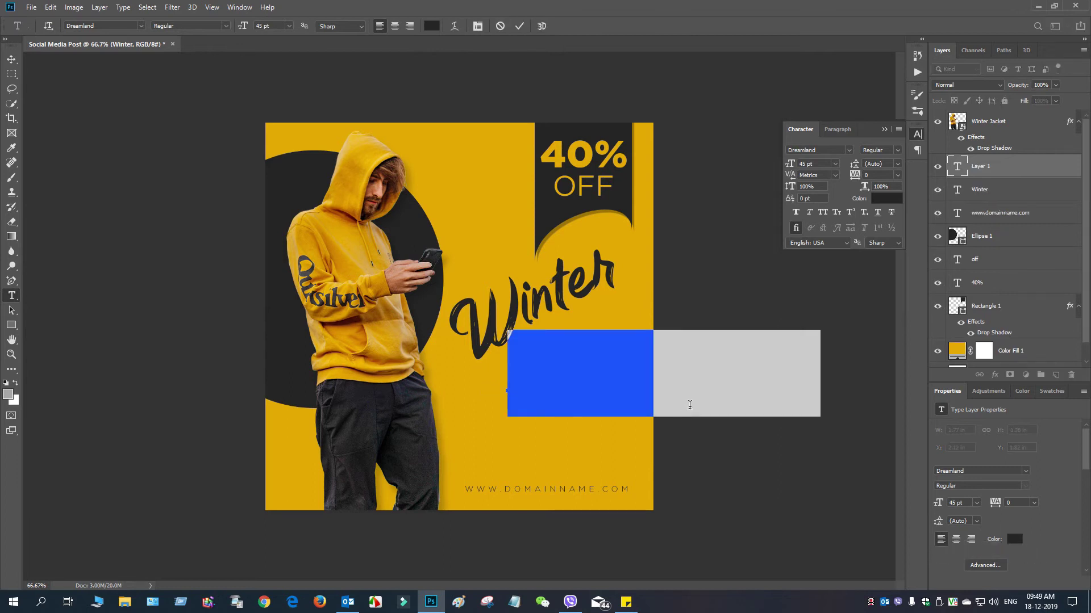
text(C)
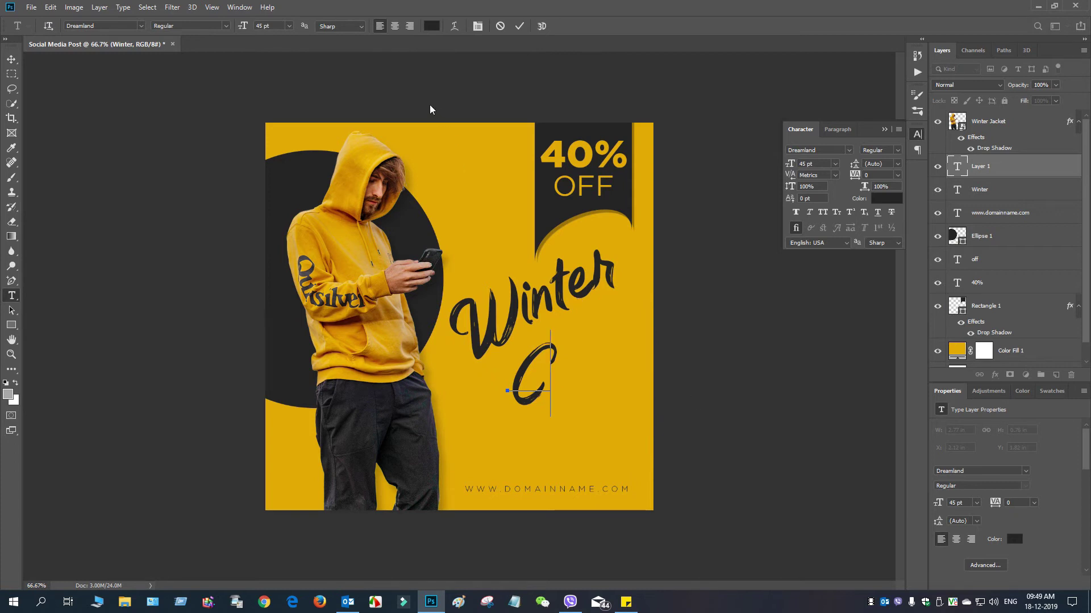
text(ollection)
key(ctrl+a)
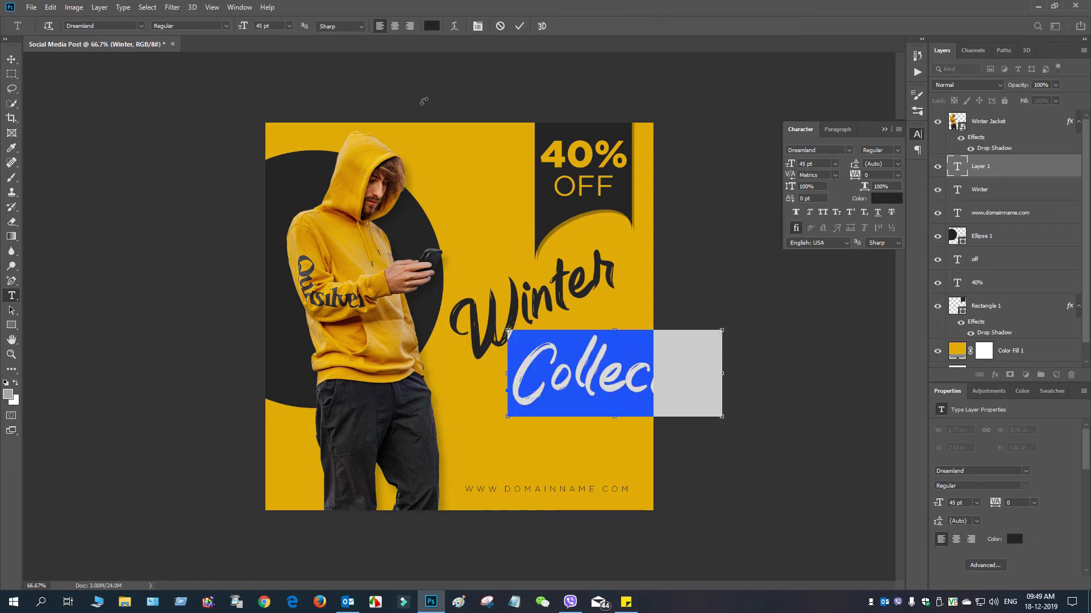
Step: Set the Collection text in Gotham Light at 10 pt and commit it
click(141, 26)
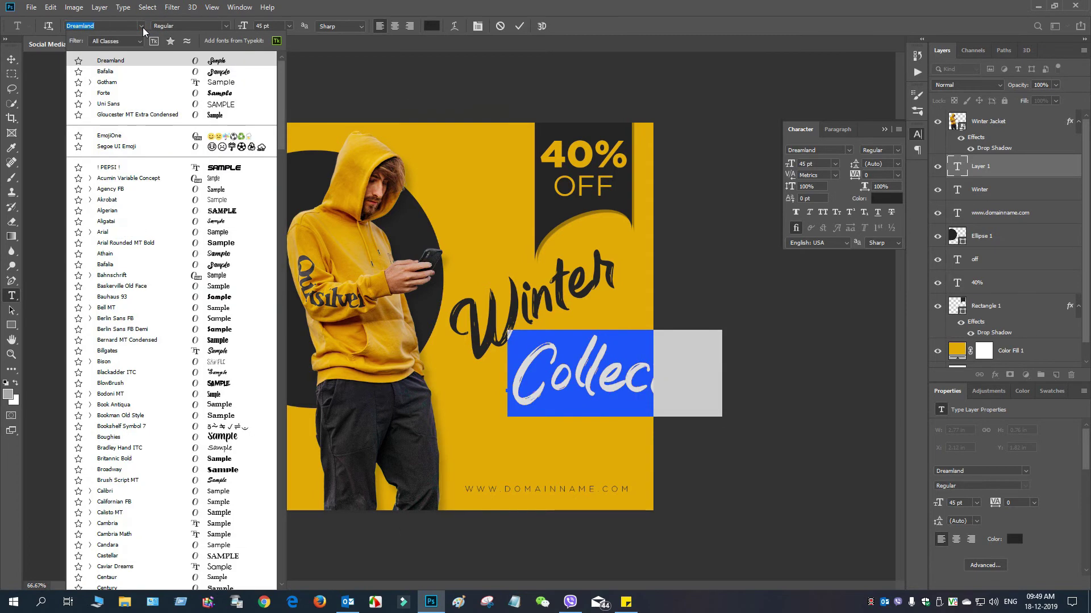
click(130, 85)
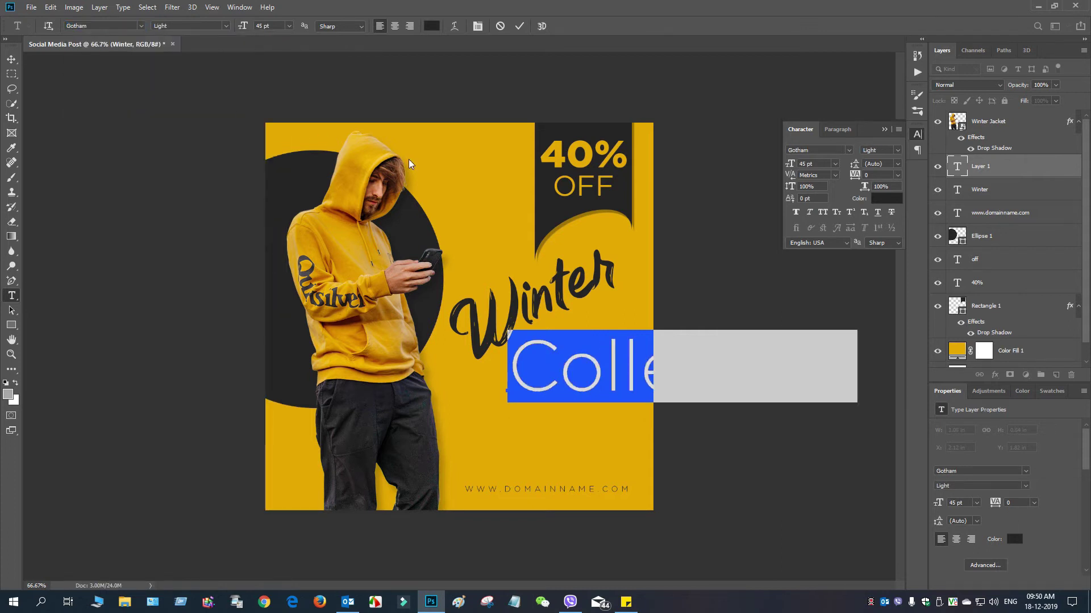
drag(243, 27, 224, 27)
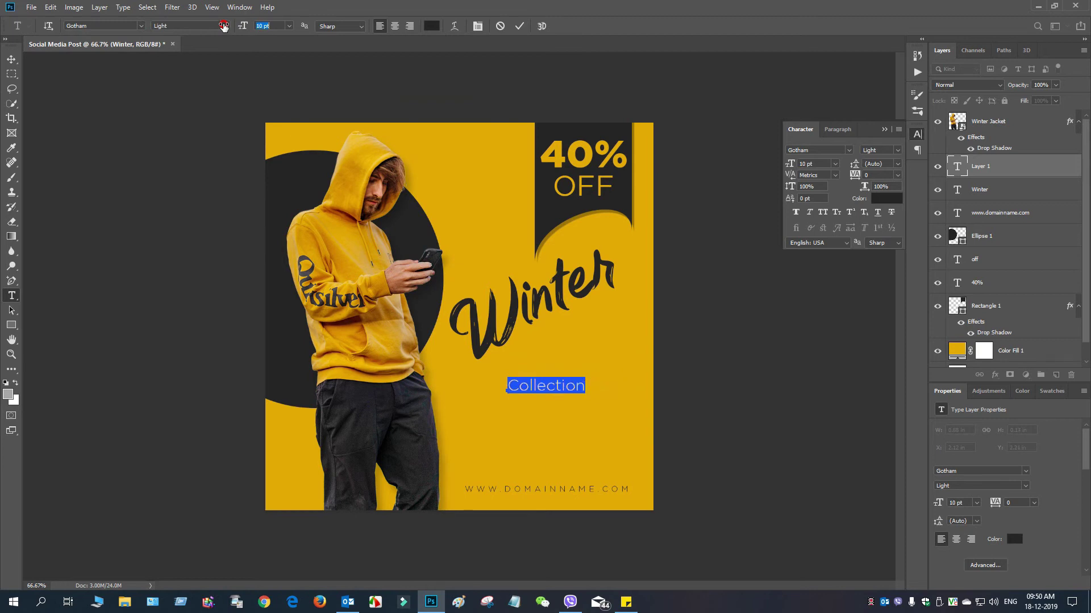
click(12, 59)
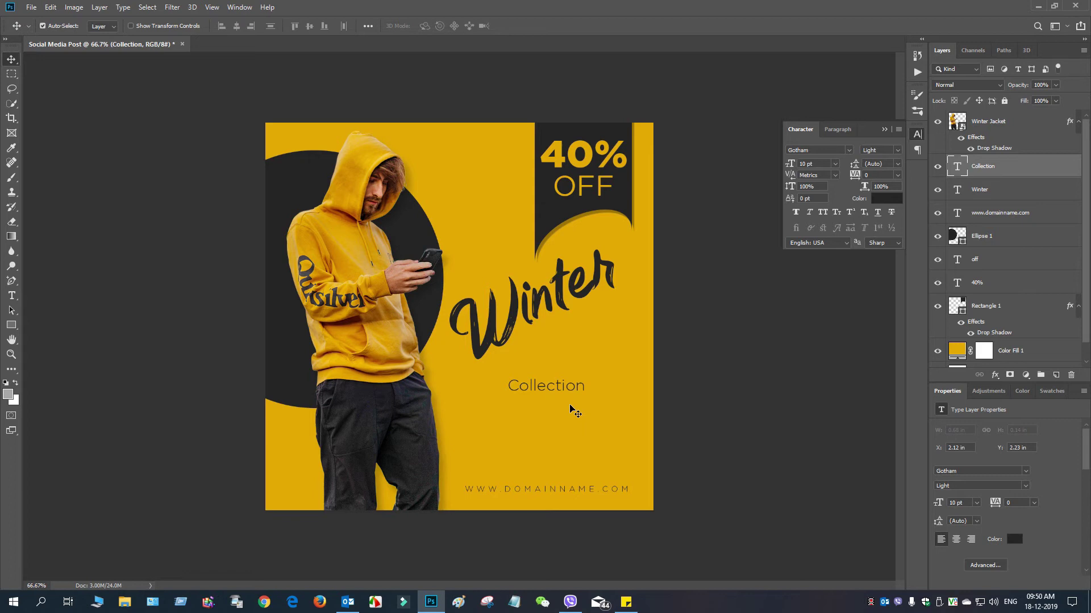
Step: Rotate the Collection text about 29° counterclockwise and place it along the underside of the Winter headline
key(ctrl+t)
drag(598, 404, 625, 322)
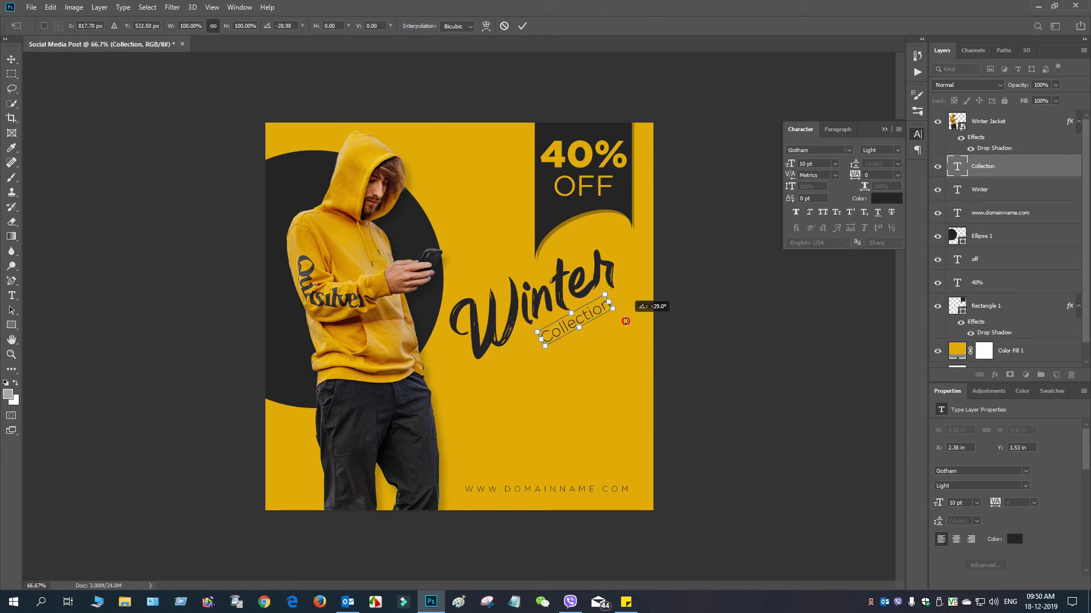
click(522, 26)
drag(588, 328, 597, 303)
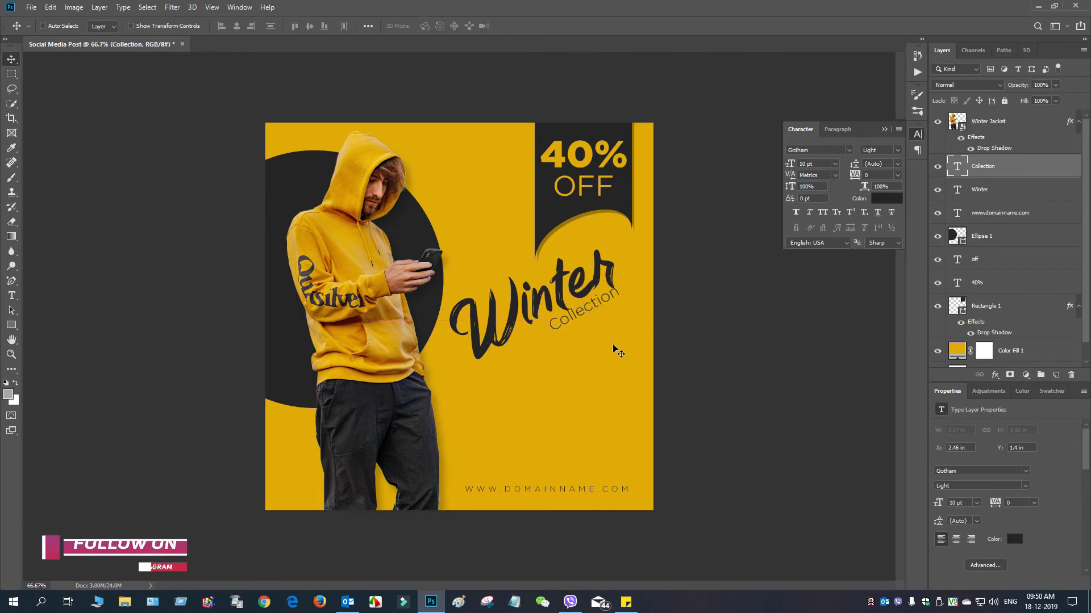
Step: Rotate the Collection text about 2.3° clockwise and scale it down to about 7.27 pt under the end of Winter
key(ctrl+t)
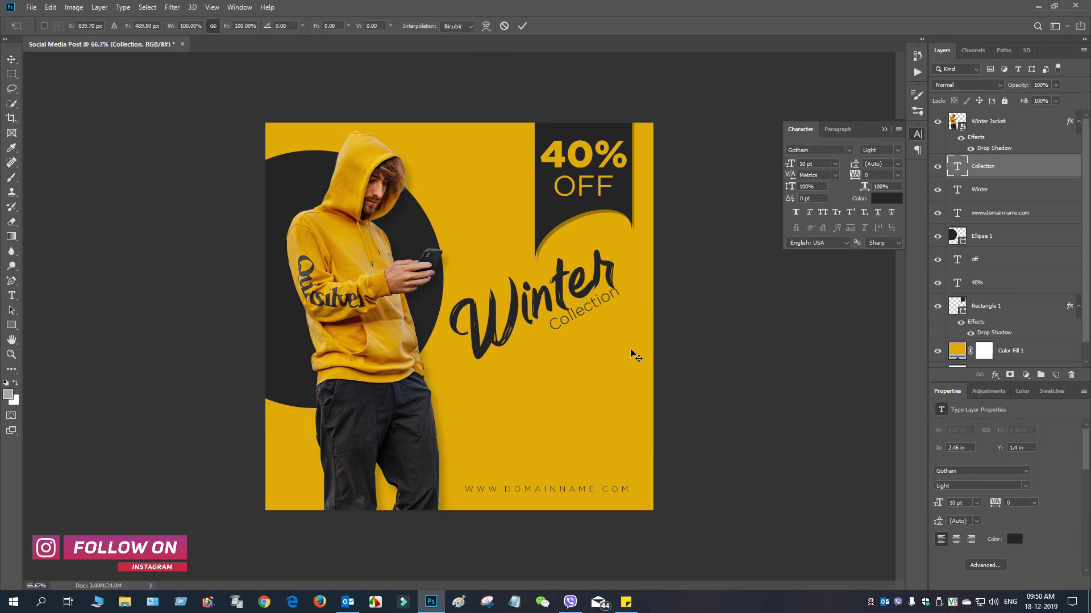
drag(627, 340, 622, 334)
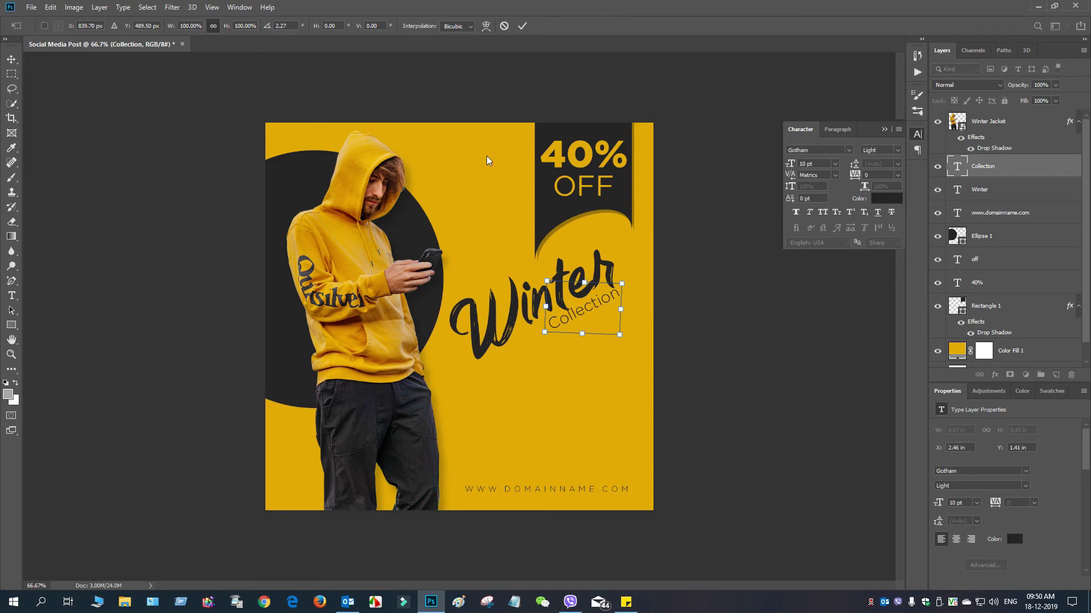
click(519, 26)
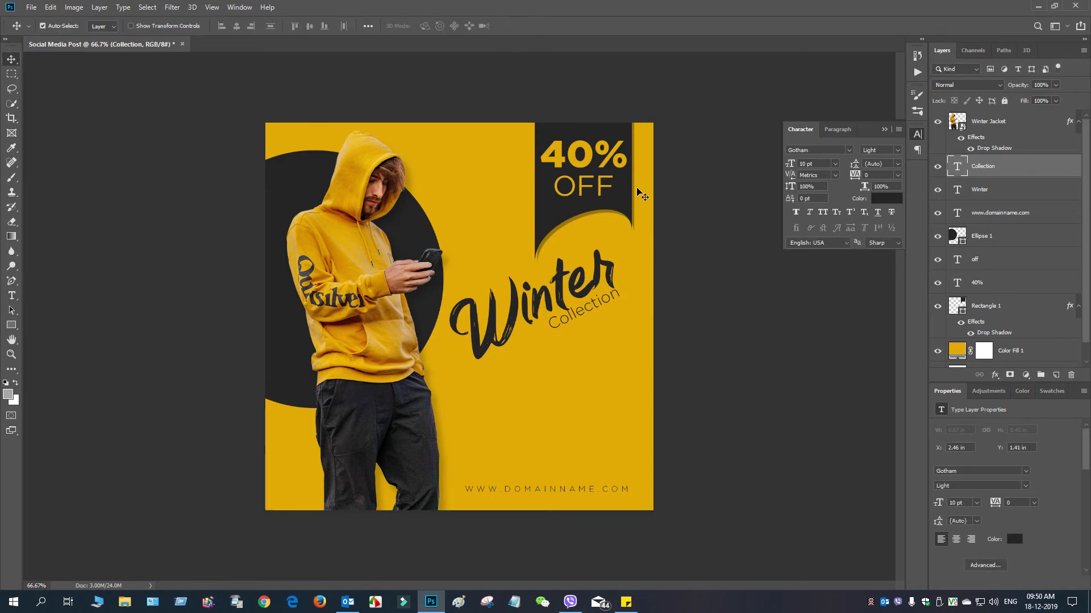
key(ctrl+t)
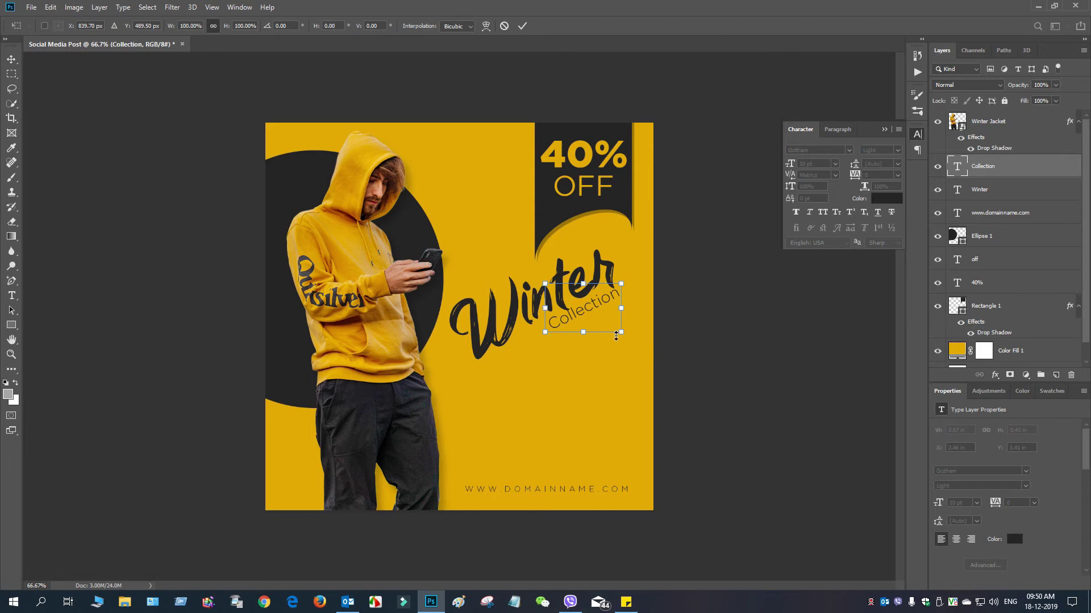
drag(546, 332, 593, 307)
click(522, 26)
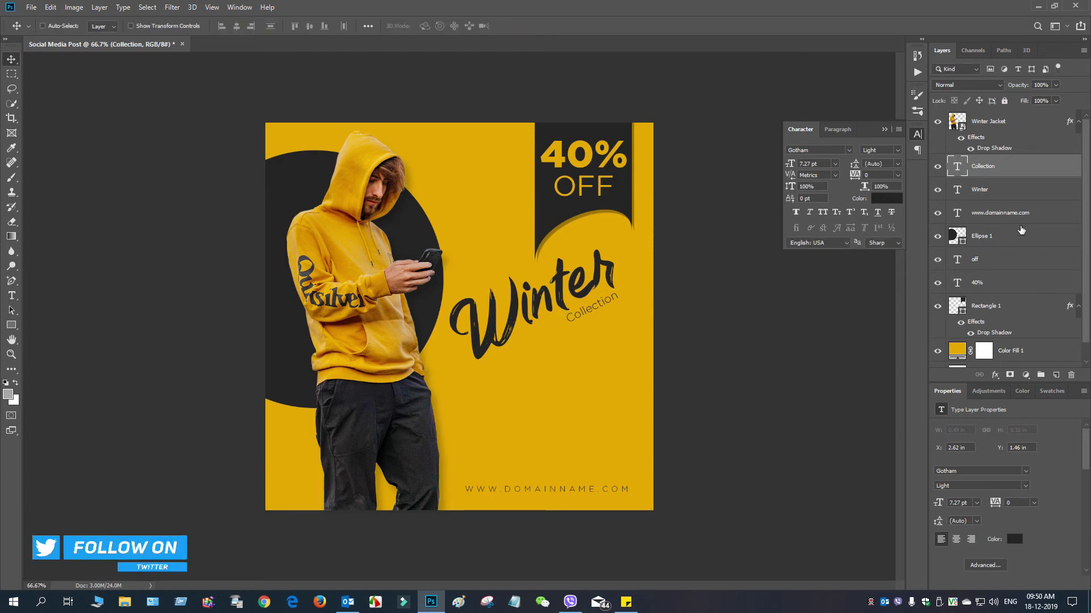
Step: Change the Collection text's font style to Bold and commit the edit
double_click(957, 166)
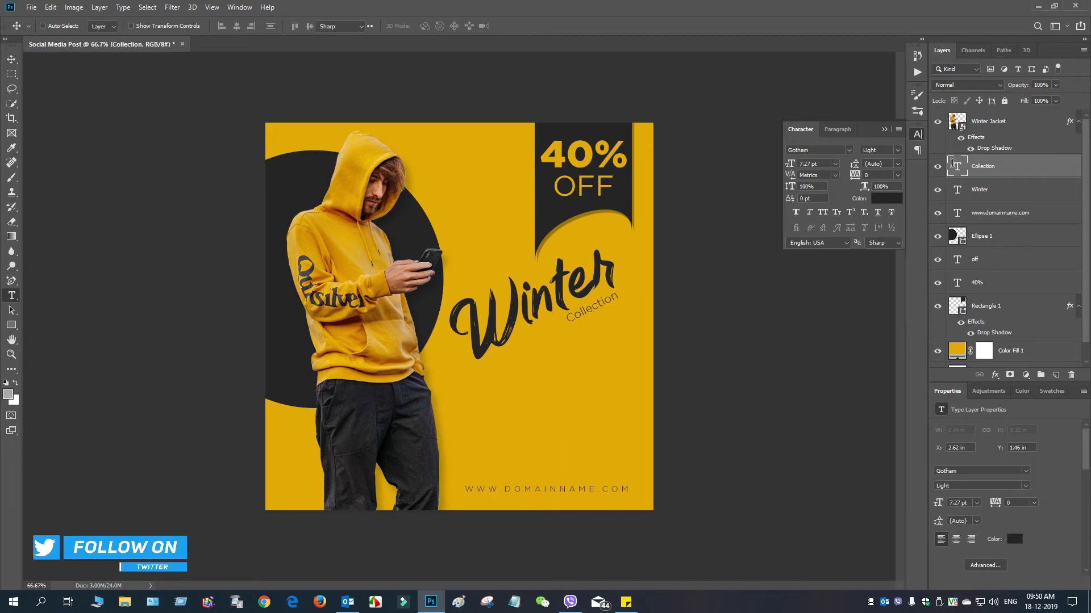
click(897, 150)
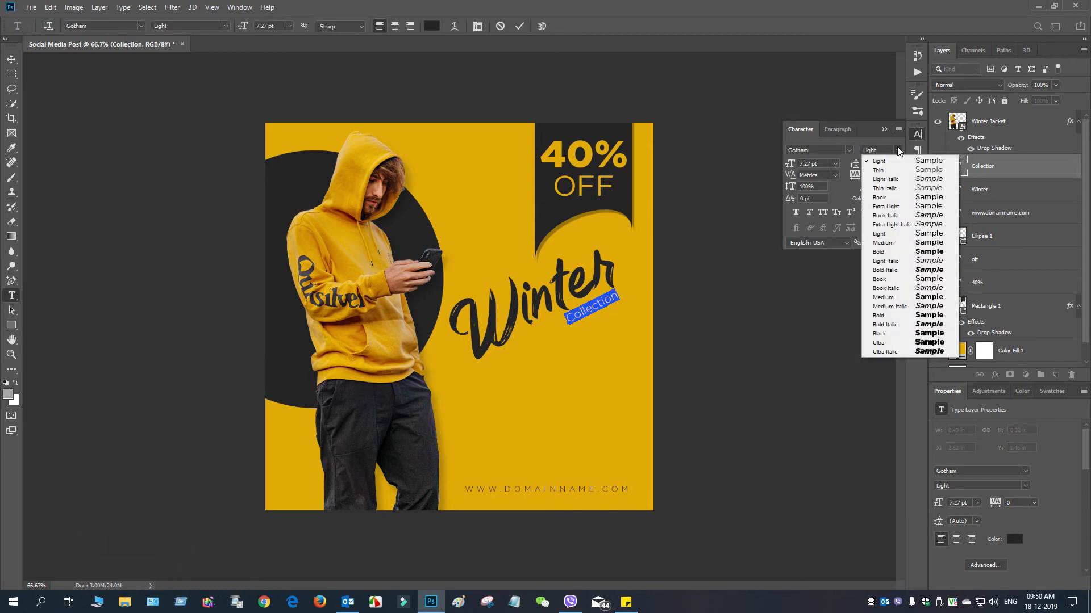
click(903, 251)
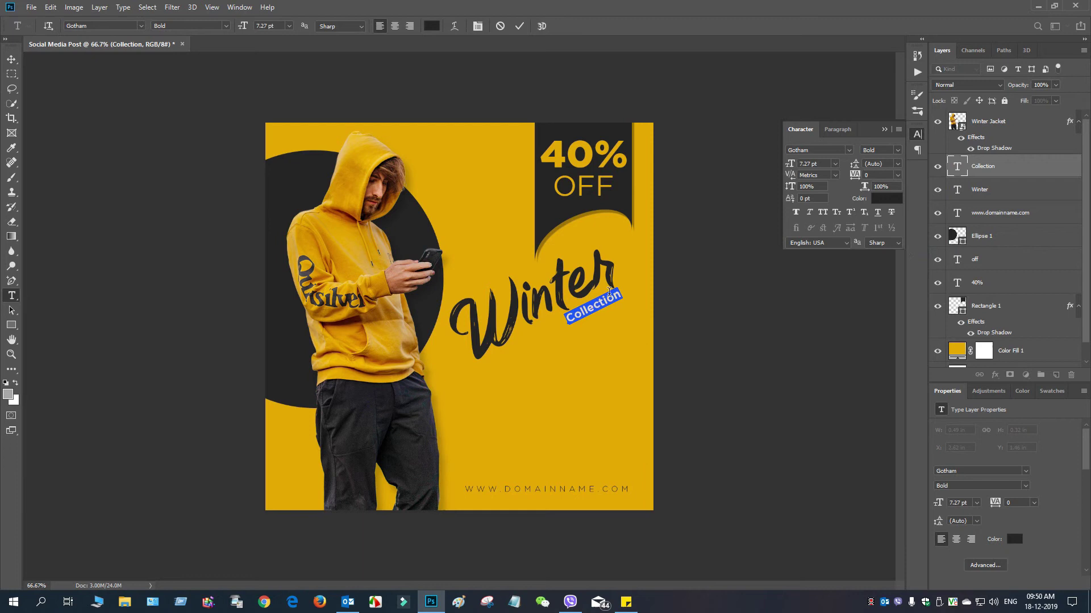
click(519, 26)
Step: Nudge the Collection text slightly up and to the left, closer to the Winter headline
key(v)
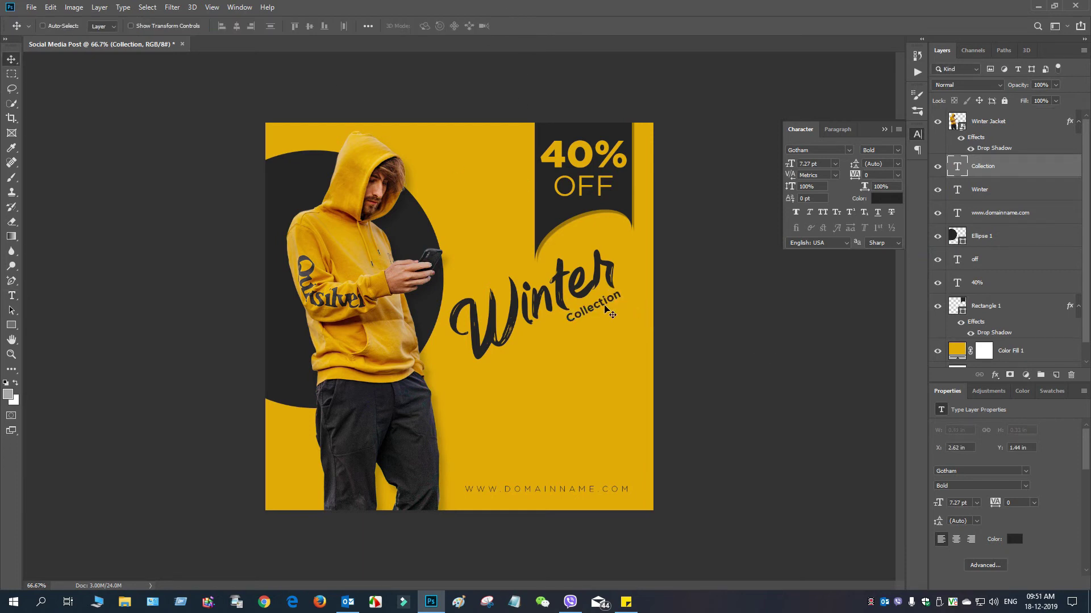
key(Up)
key(Up)
key(Up)
key(Left)
key(Left)
key(Left)
key(Left)
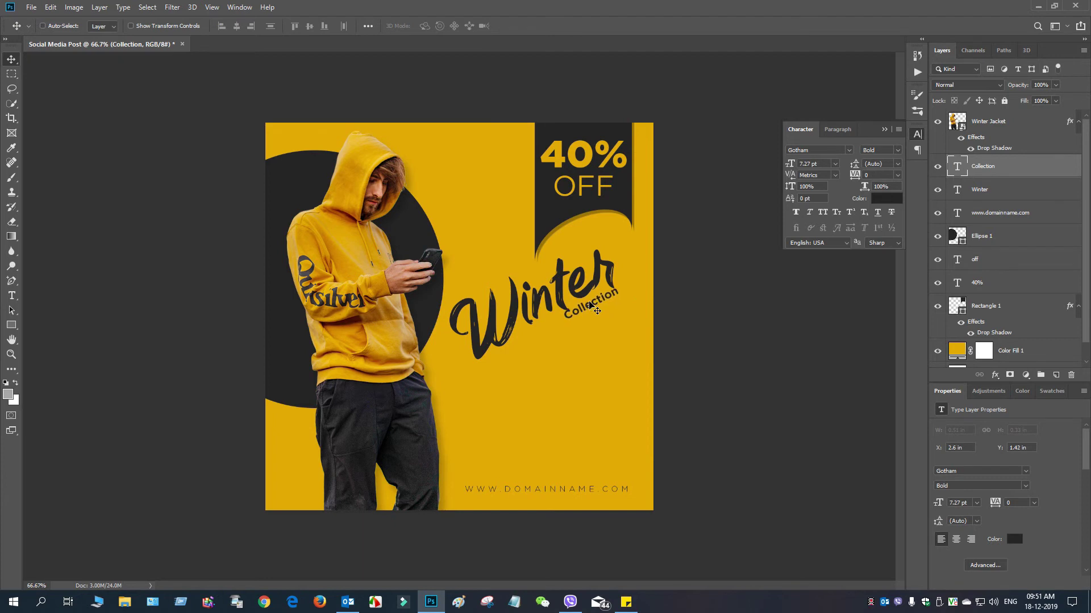
Step: Nudge the Collection text slightly down beneath the Winter headline
key(Down)
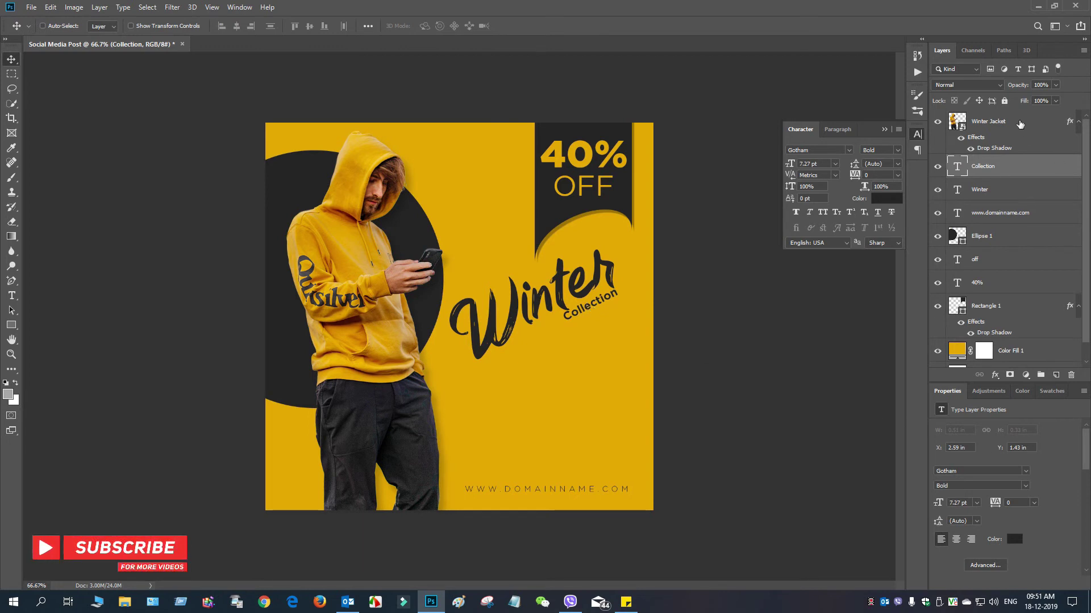
Step: Add the text line "This Offer is Valid" below the Winter Collection headline, using the off text's formatting
click(1017, 259)
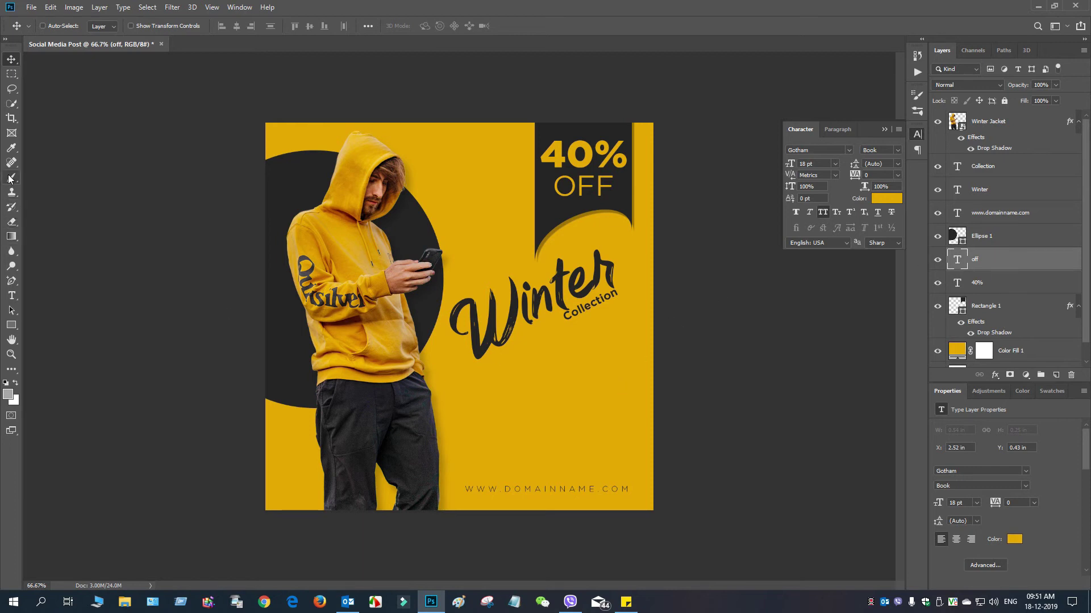
click(11, 296)
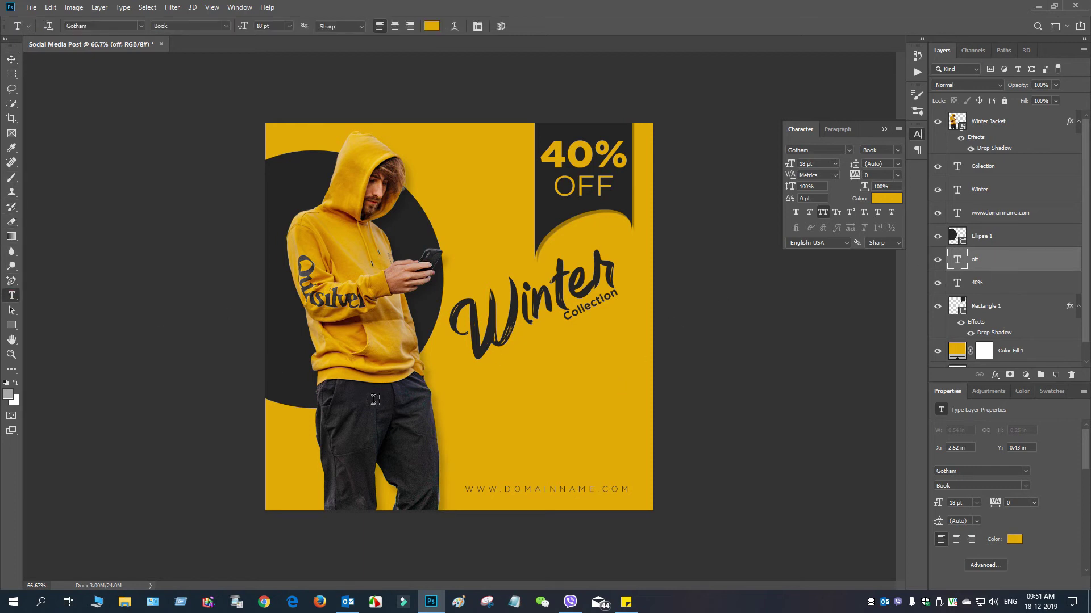
click(448, 389)
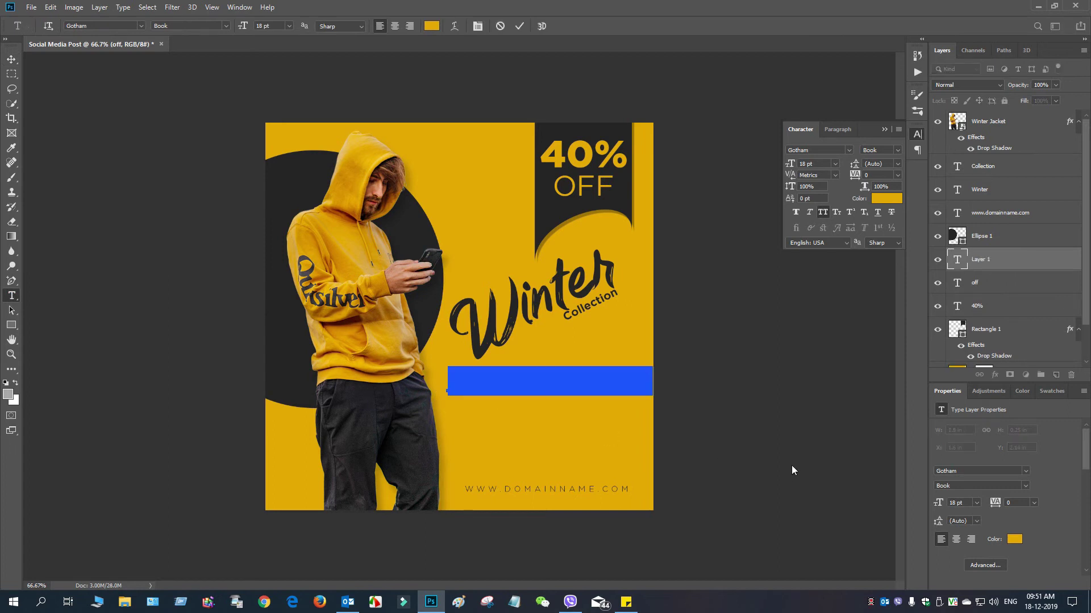
key(BackSpace)
text(y )
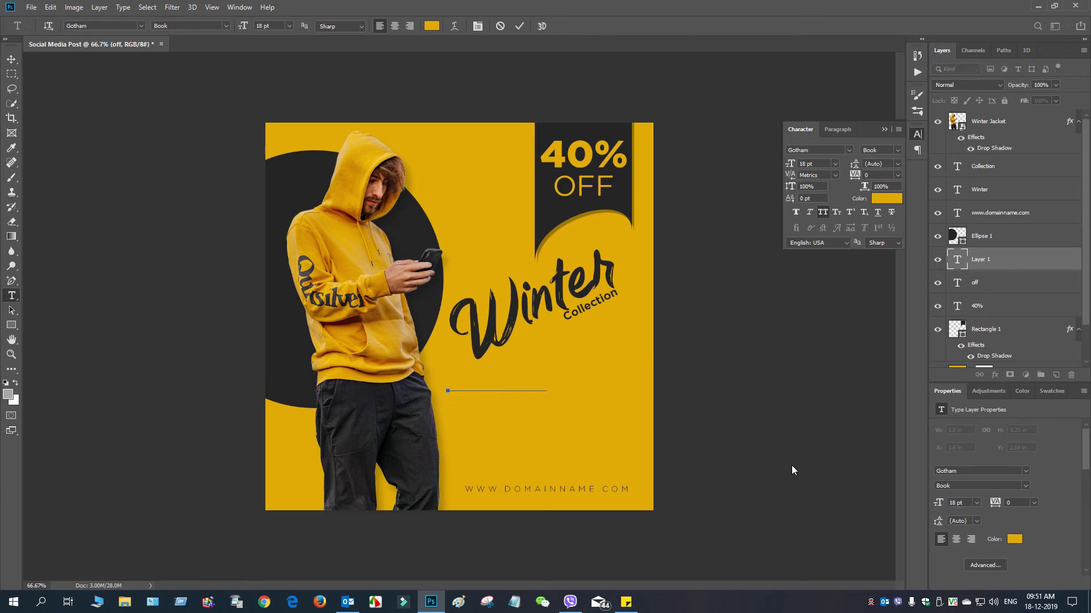
text(wffer is valid f)
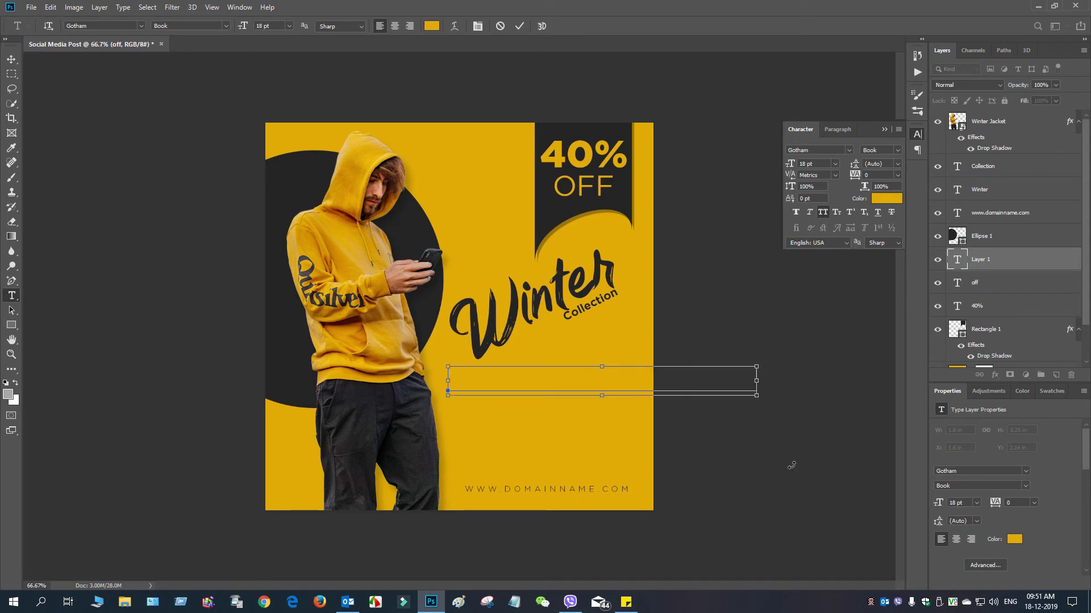
Step: Recolor the offer line dark charcoal, reduce its size to 10.01 pt and center it below the headline
key(ctrl+a)
click(431, 25)
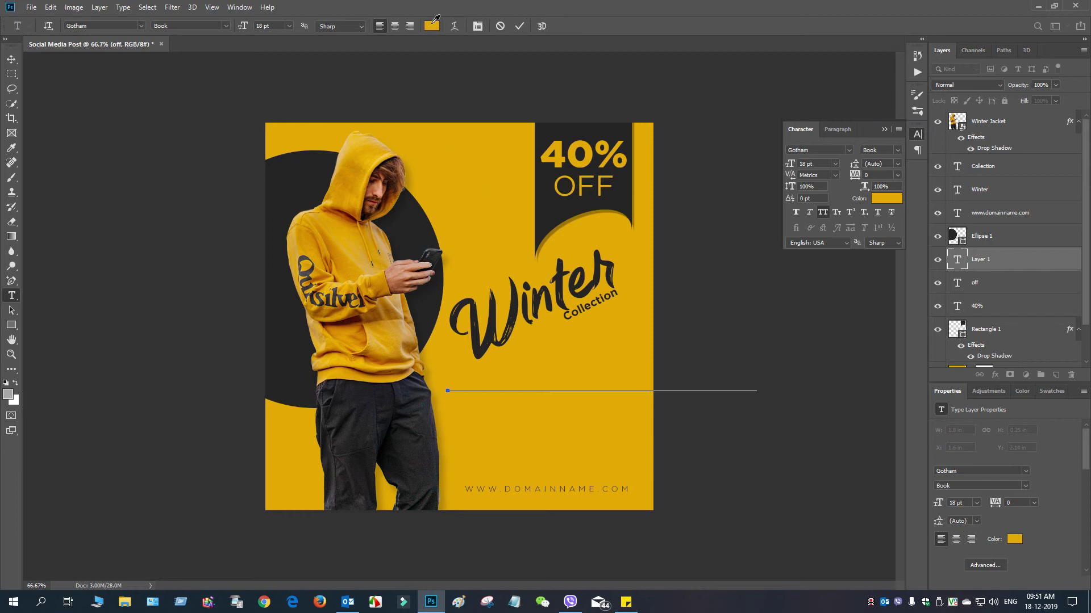
click(376, 184)
click(1024, 147)
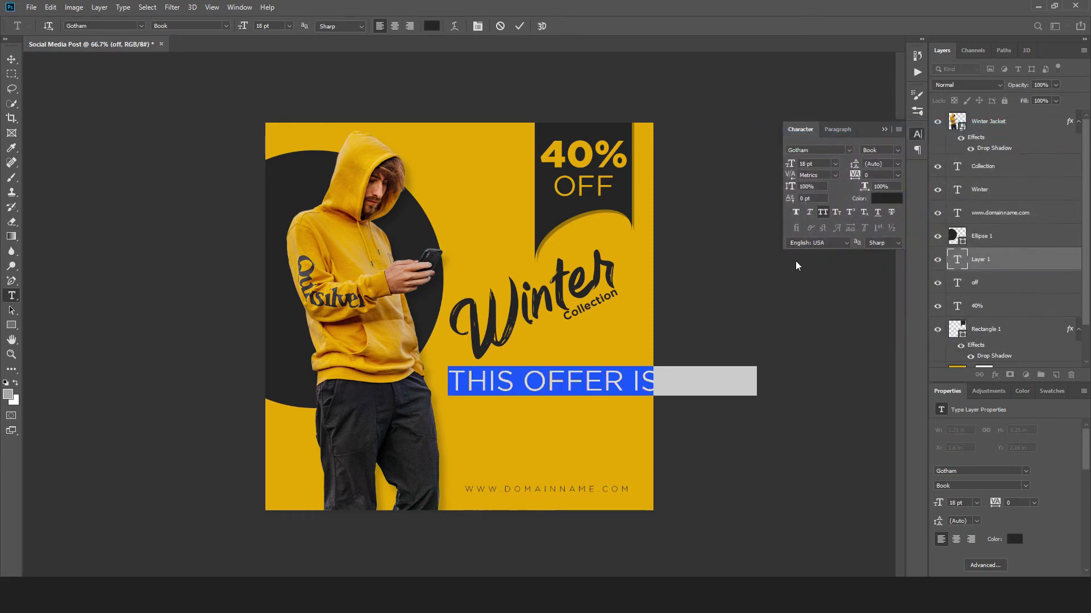
mouse_move(243, 25)
mouse_down()
mouse_move(222, 27)
mouse_move(231, 27)
mouse_up()
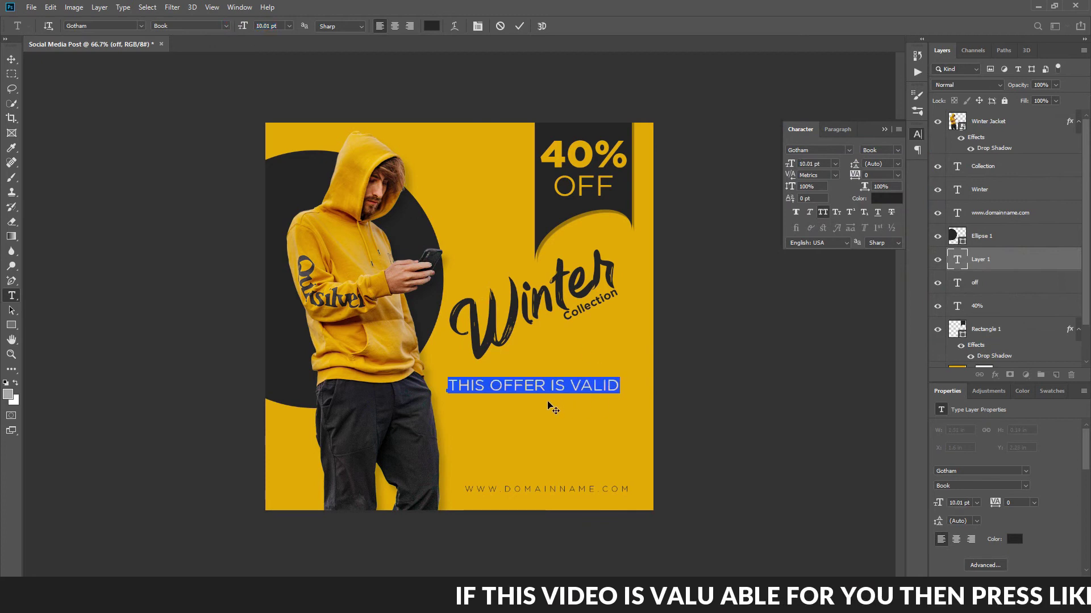
drag(546, 408, 553, 408)
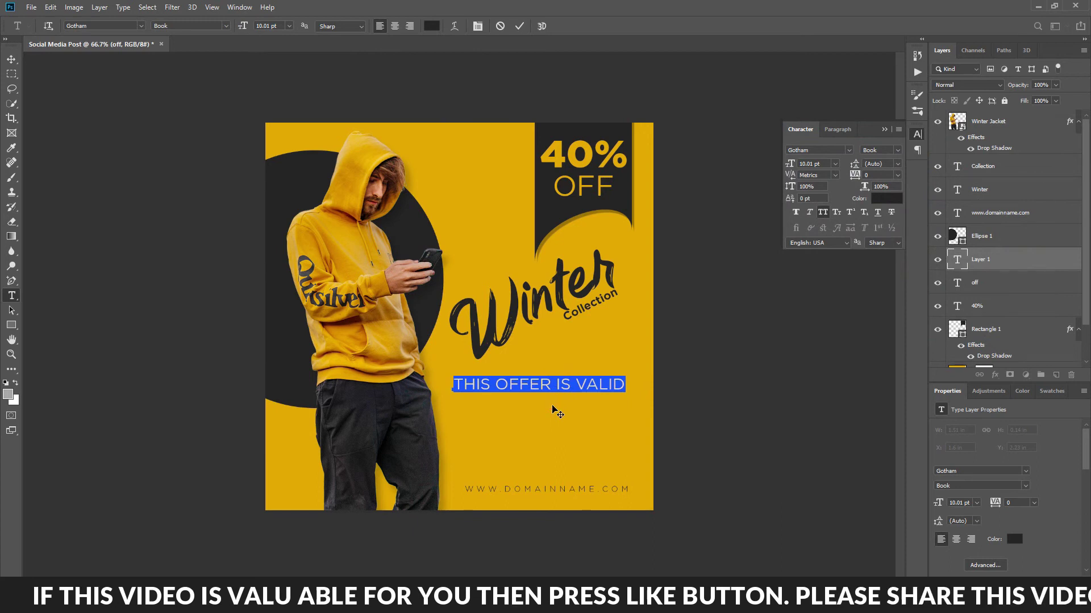
Step: Set the offer line's font style to Black and shift the text slightly right and down
click(898, 150)
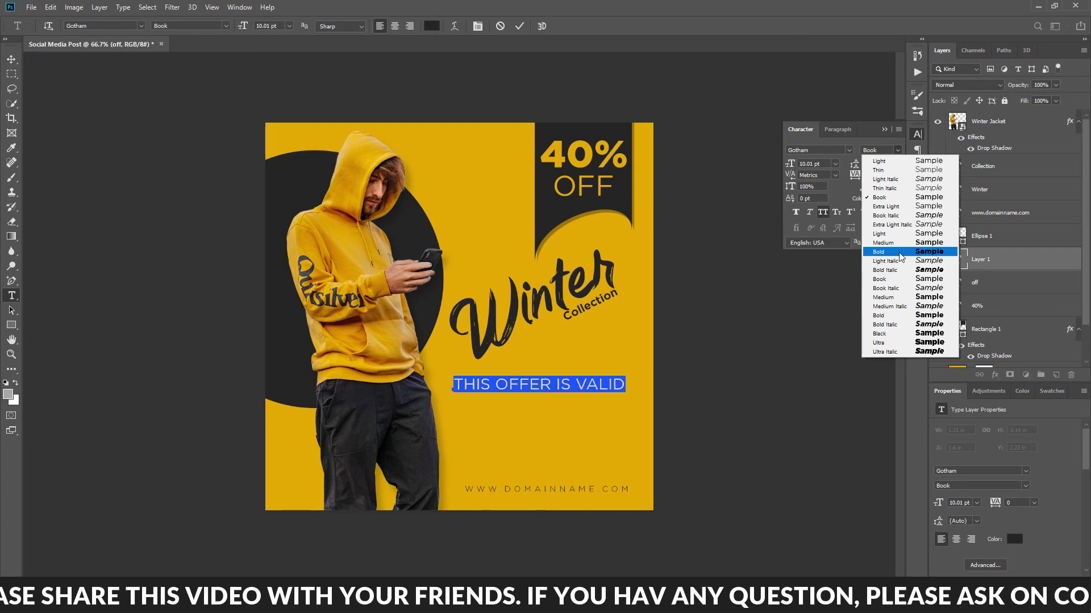
click(907, 296)
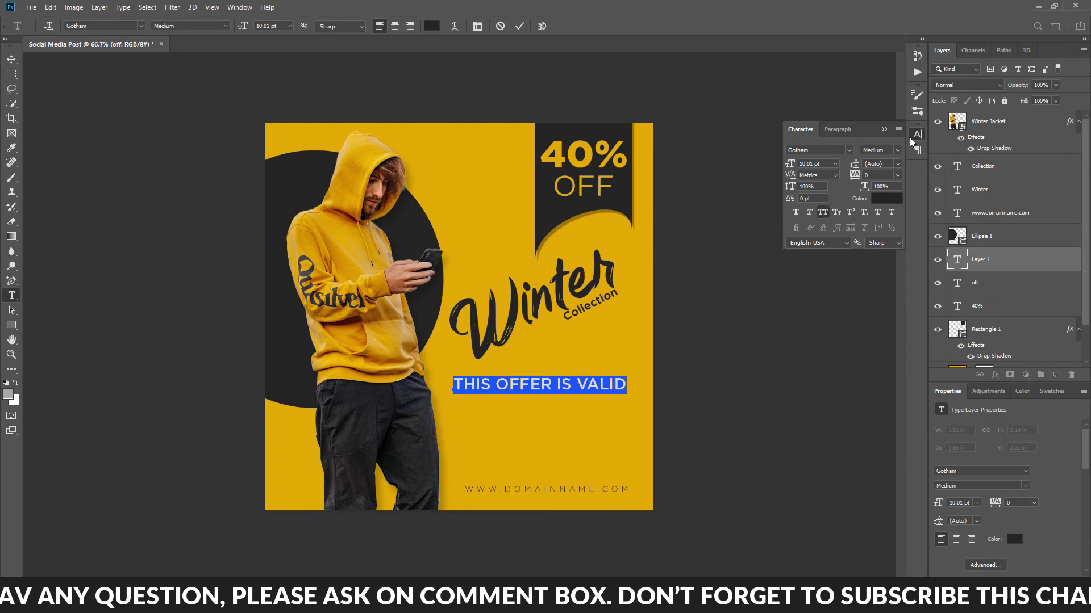
click(898, 151)
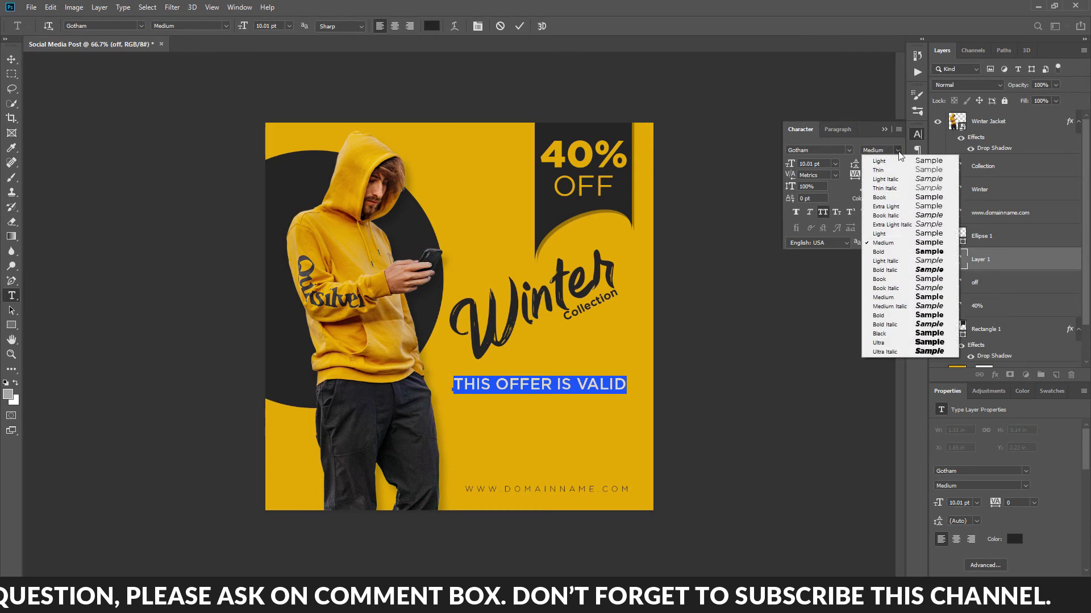
click(926, 334)
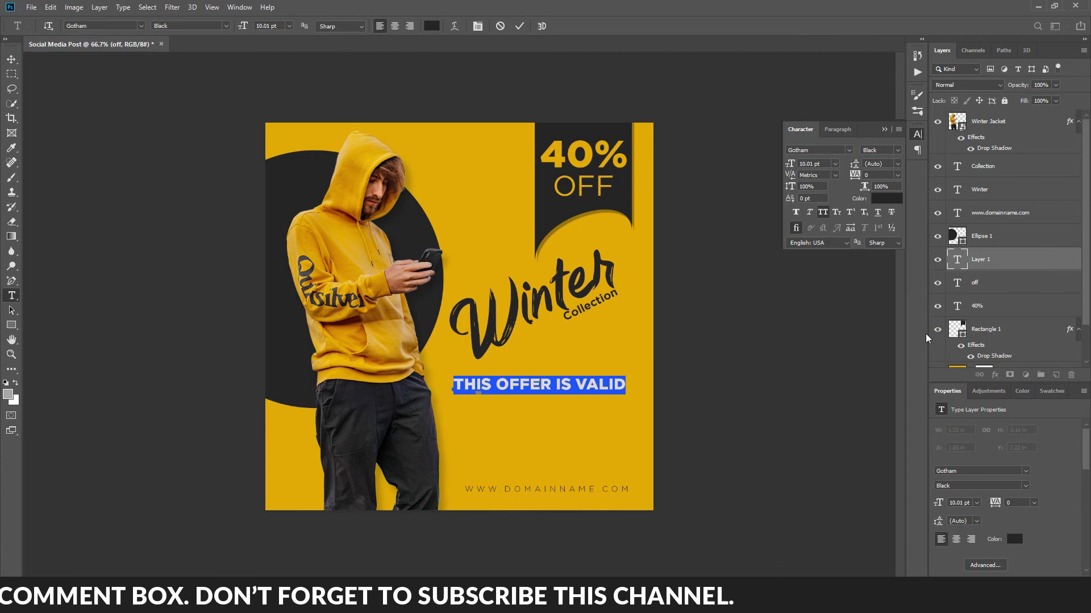
click(543, 385)
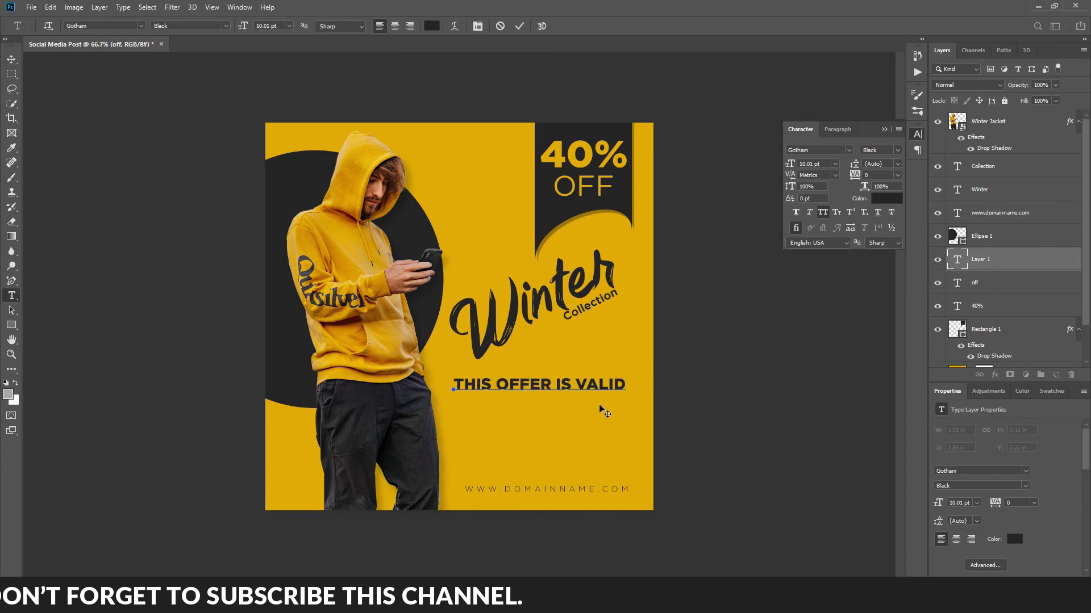
drag(568, 400, 572, 402)
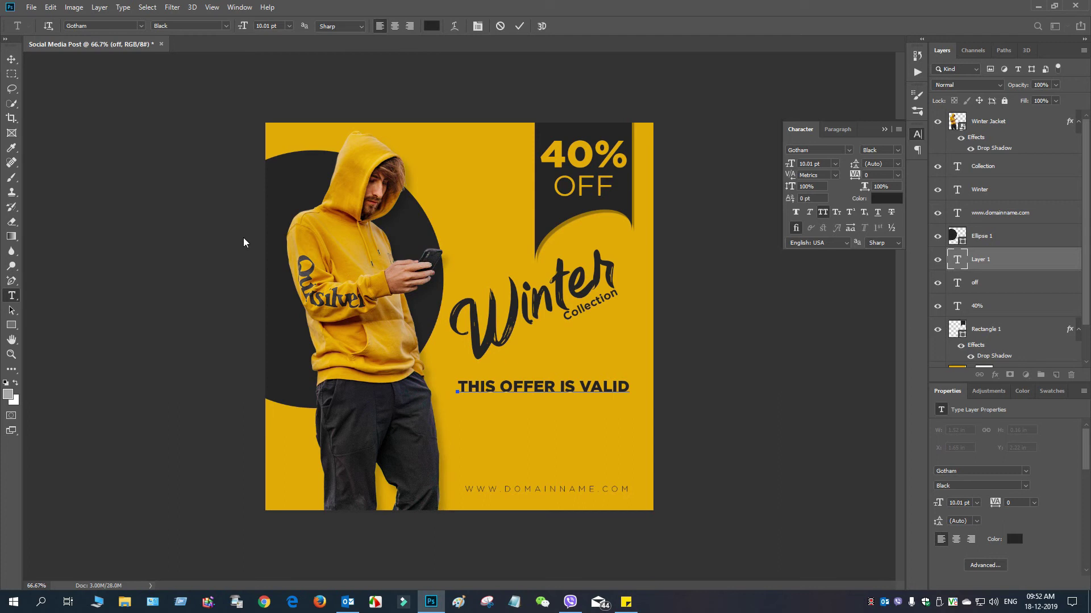
Step: Draw a white rectangle about 484 x 62 px over the offer line and place its layer beneath the text
click(12, 325)
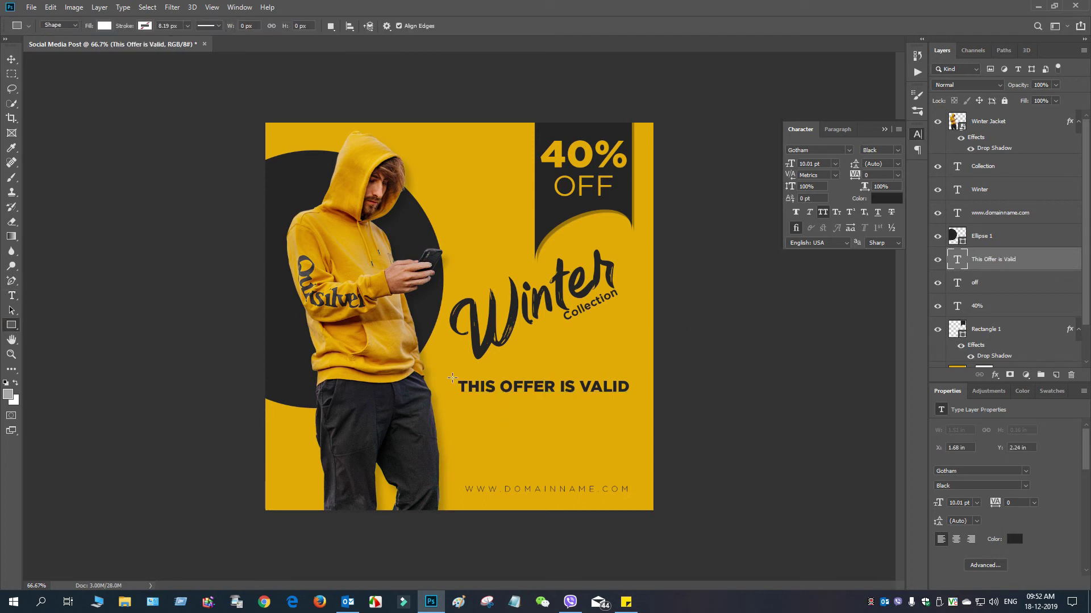
drag(452, 375, 635, 399)
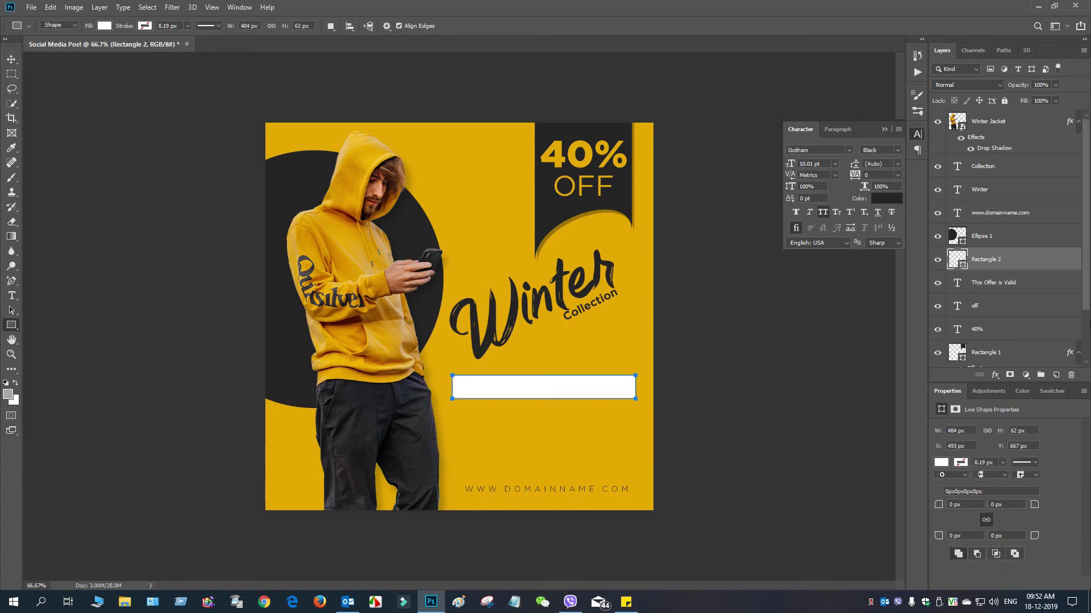
drag(1000, 260, 999, 293)
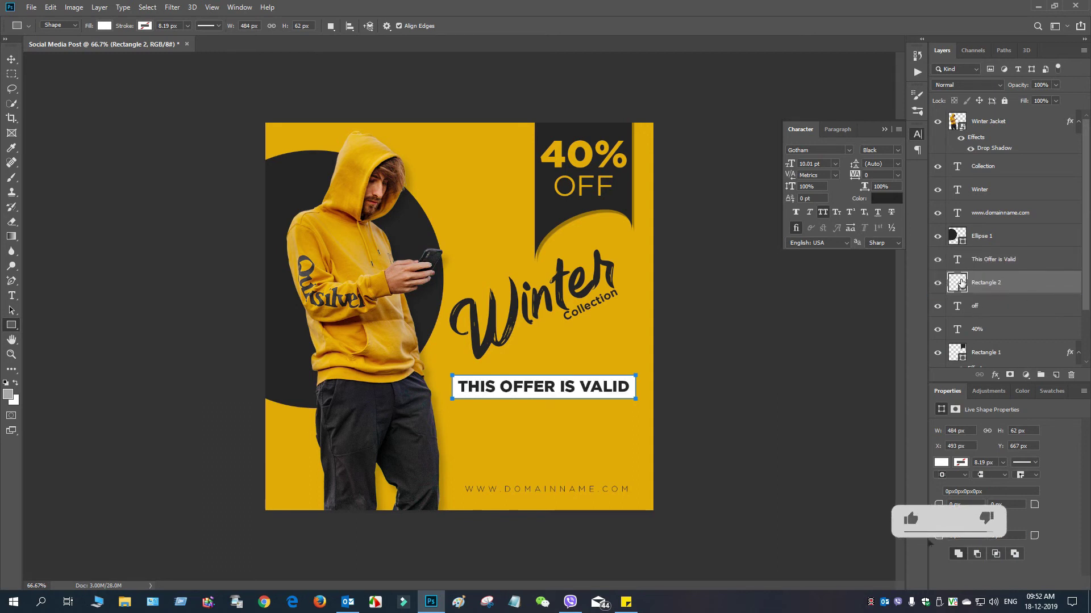
Step: Color the offer text with the background yellow e0ac07 and fill the rectangle behind it with dark 252425
double_click(957, 259)
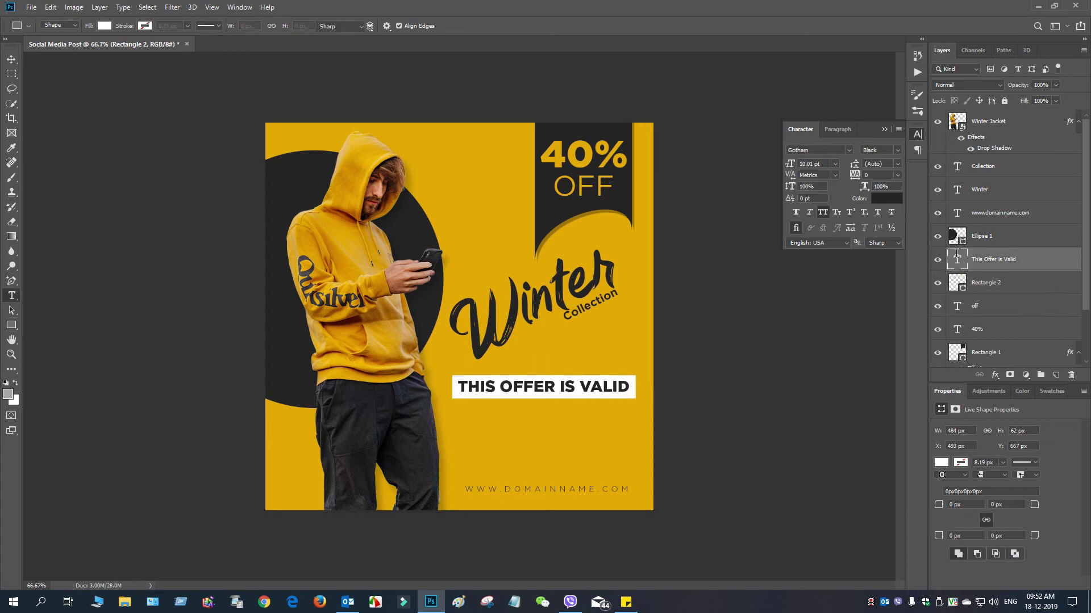
click(886, 203)
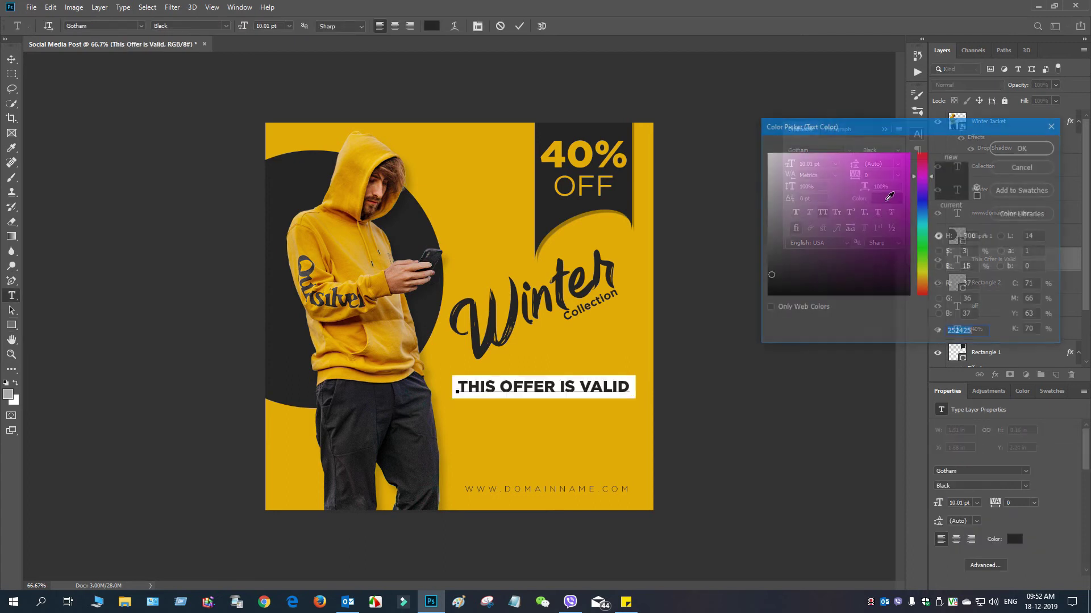
click(467, 229)
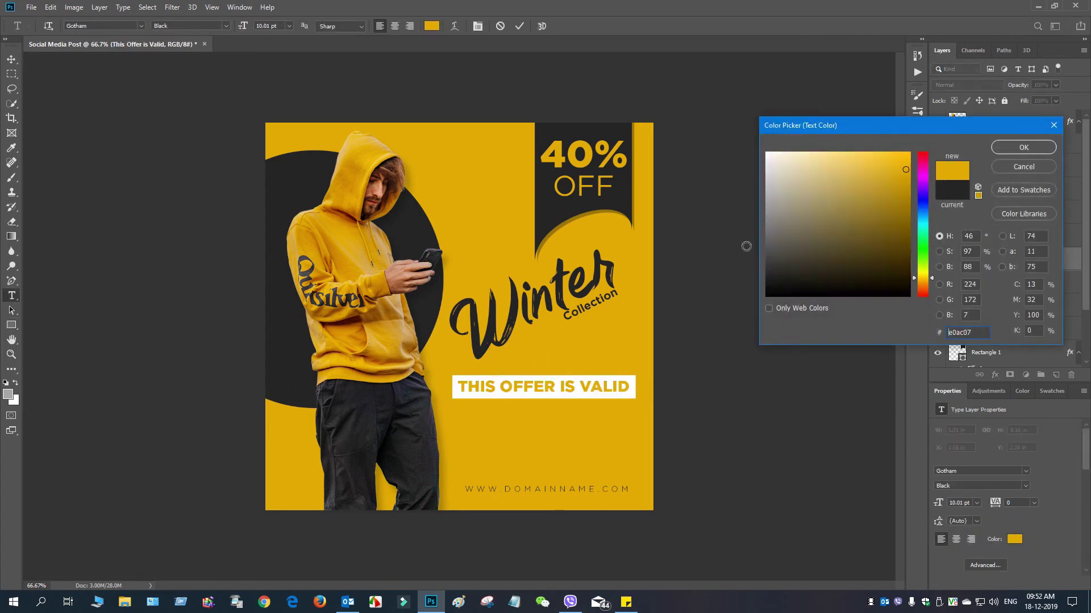
click(1038, 147)
double_click(961, 291)
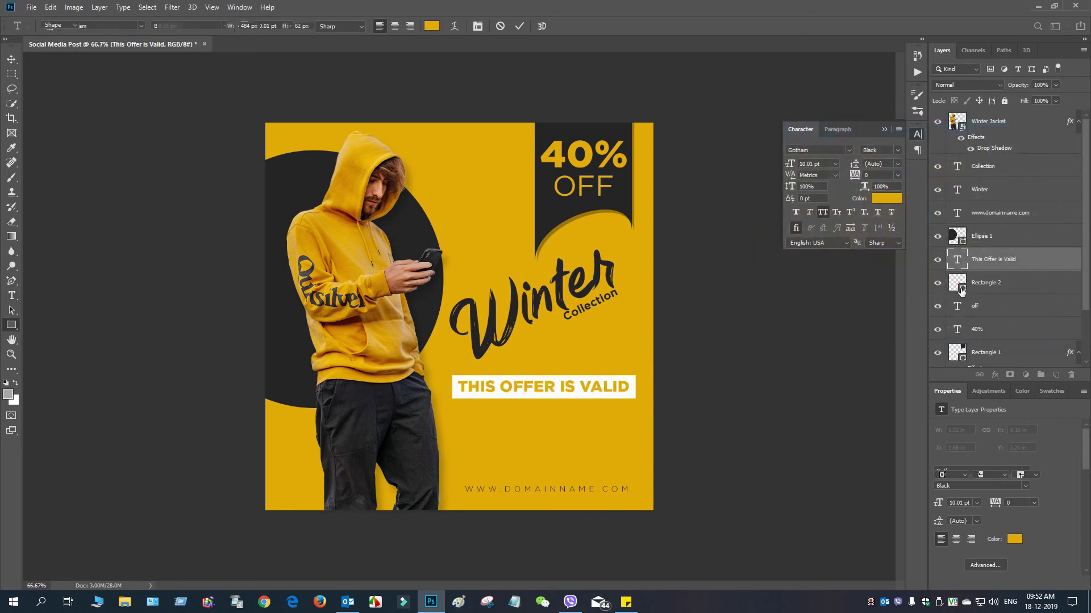
click(302, 194)
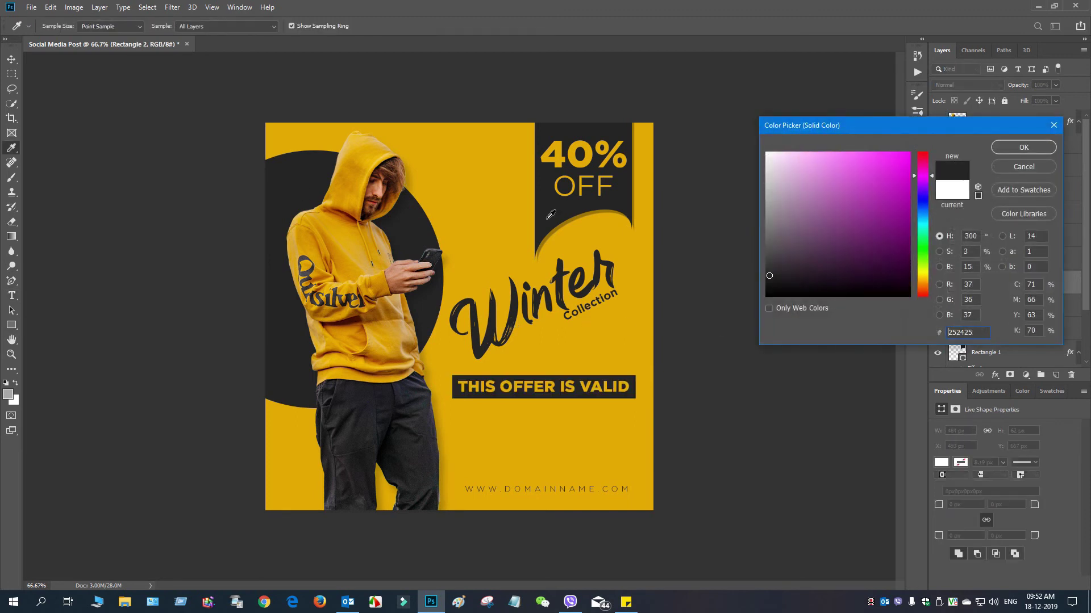
click(1023, 147)
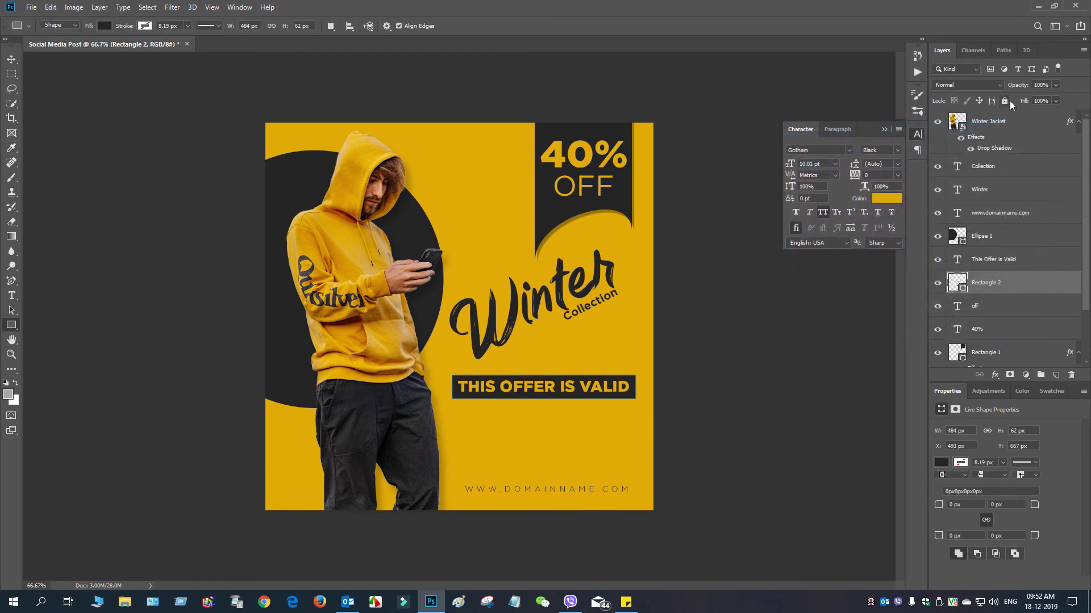
Step: Add the text line "till 25th December, 2019" below the dark offer banner
click(12, 296)
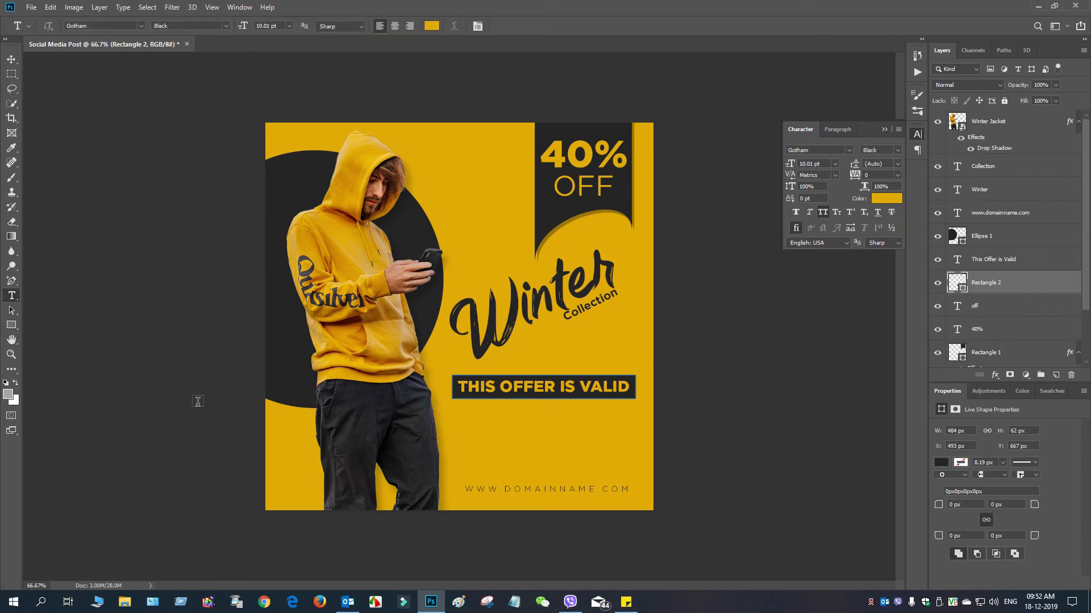
click(475, 417)
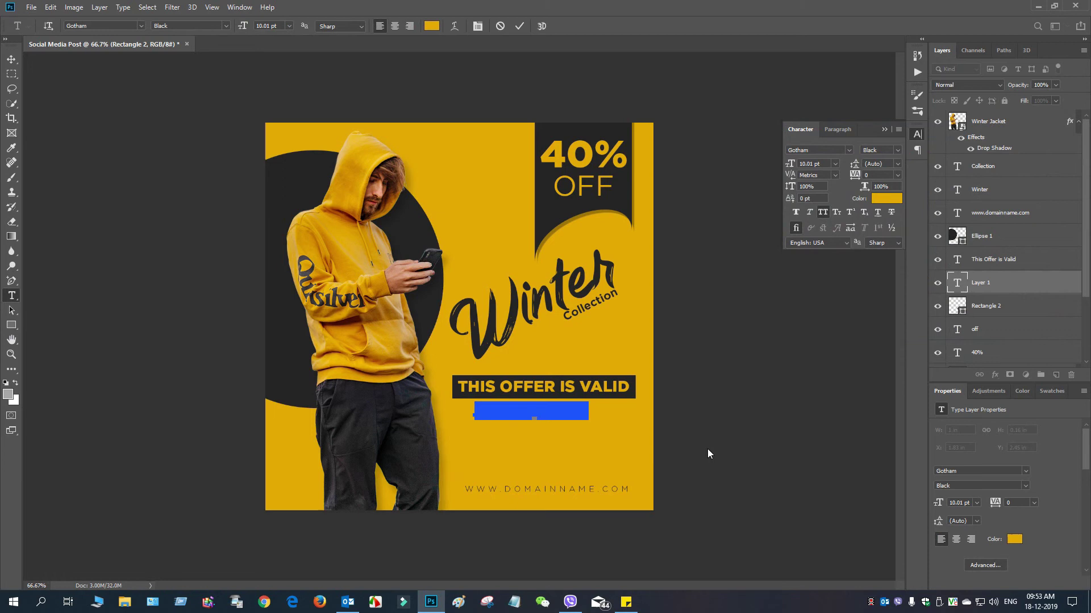
key(BackSpace)
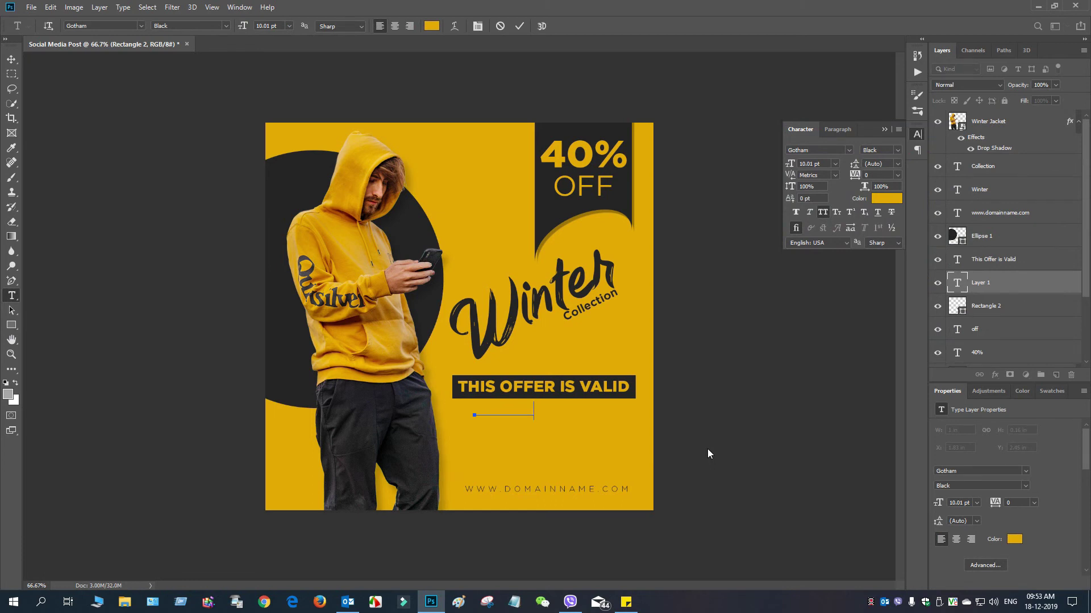
text(till 31st December 2019 only)
Step: Set the date line to 7.01 pt in the ribbon's dark color and place it centered directly under the offer banner
key(ctrl+a)
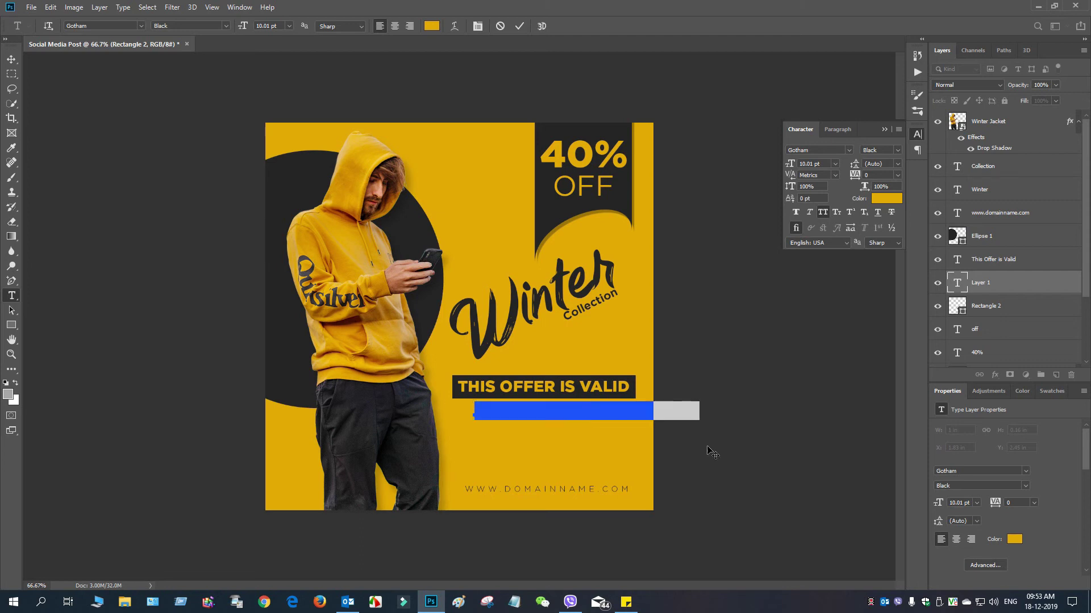
drag(243, 26, 238, 26)
click(886, 198)
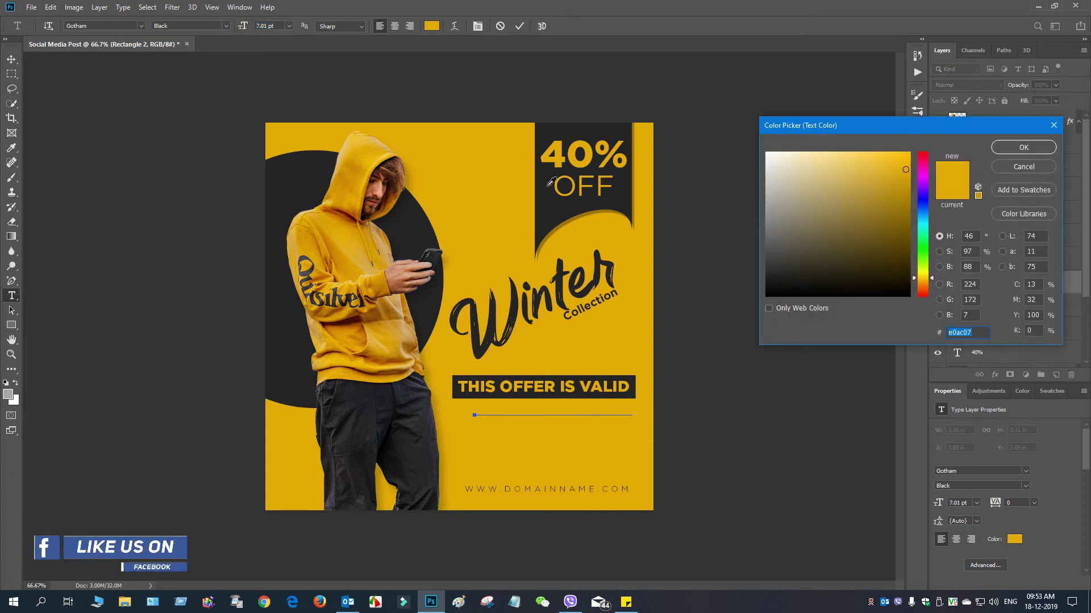
click(548, 180)
click(1037, 149)
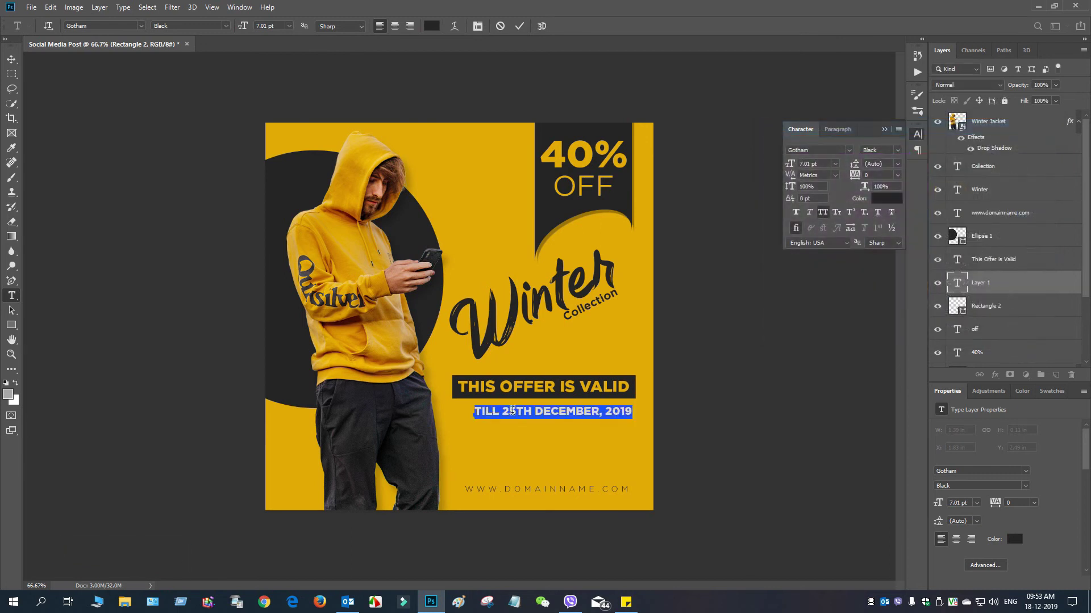
drag(519, 420, 520, 420)
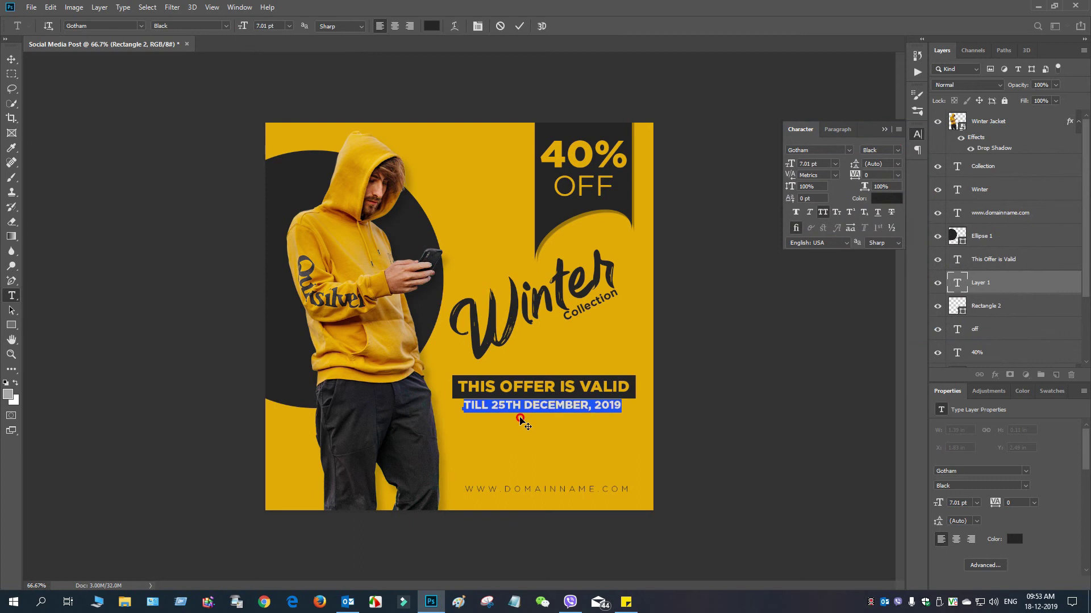
click(11, 59)
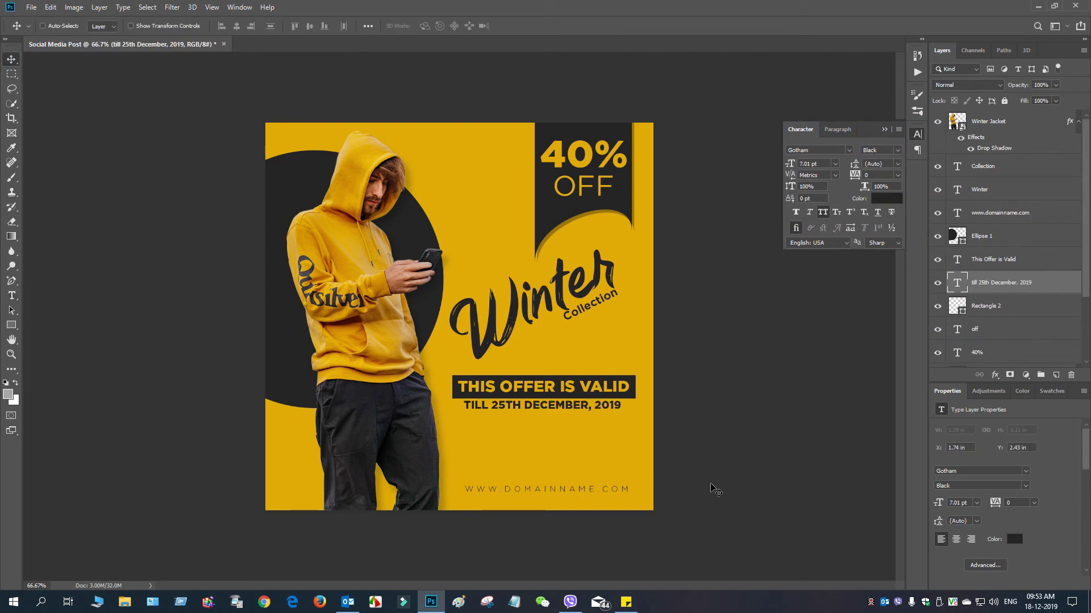
Step: Add the text line "coupon code" below the date line and color it dark 32292c sampled from the model's trousers
click(1006, 259)
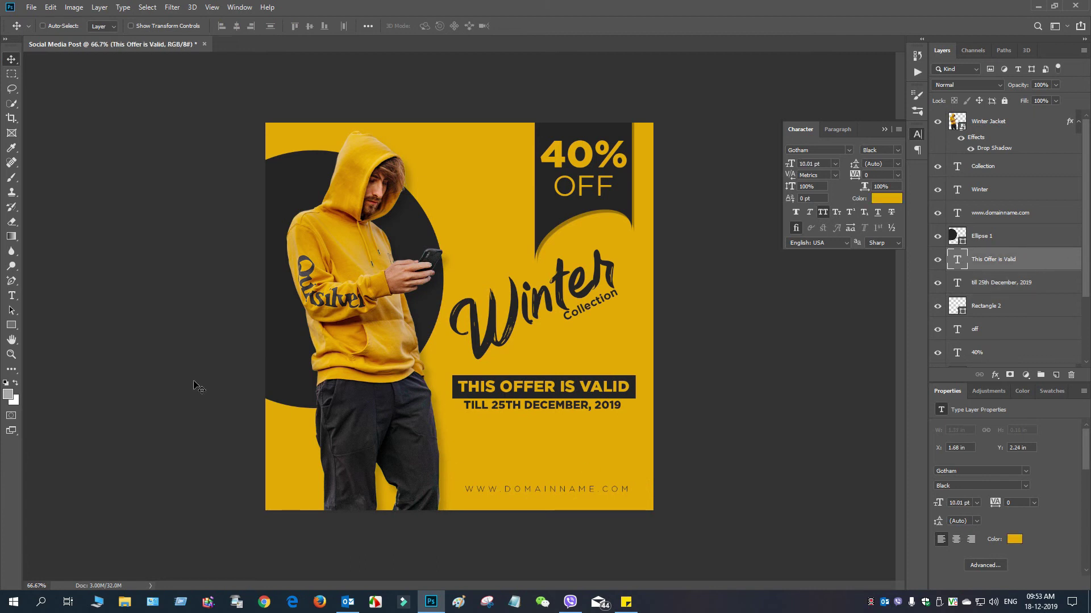
click(11, 295)
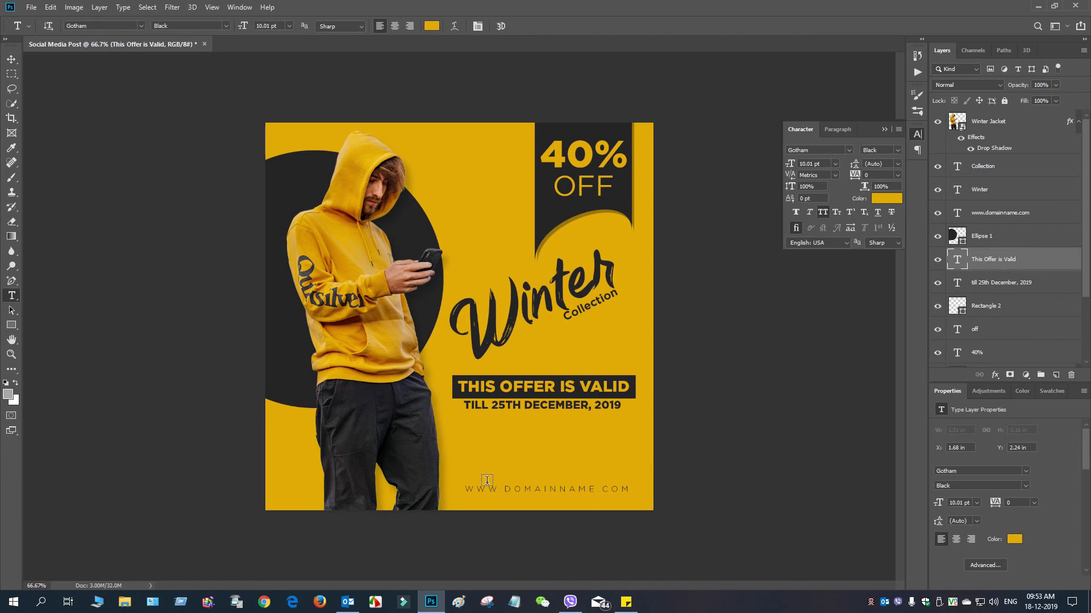
click(476, 442)
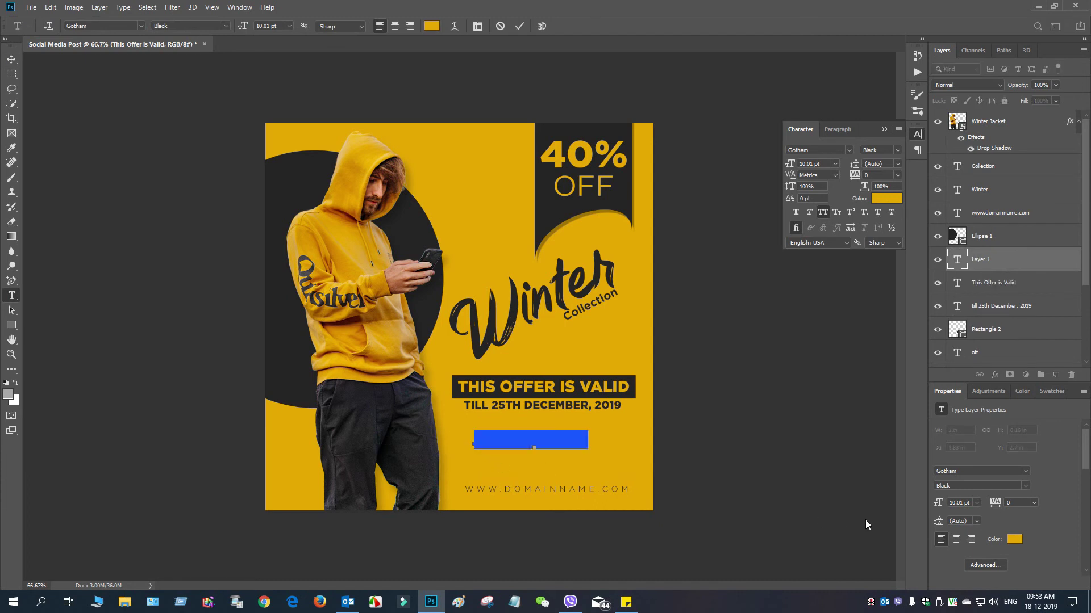
key(BackSpace)
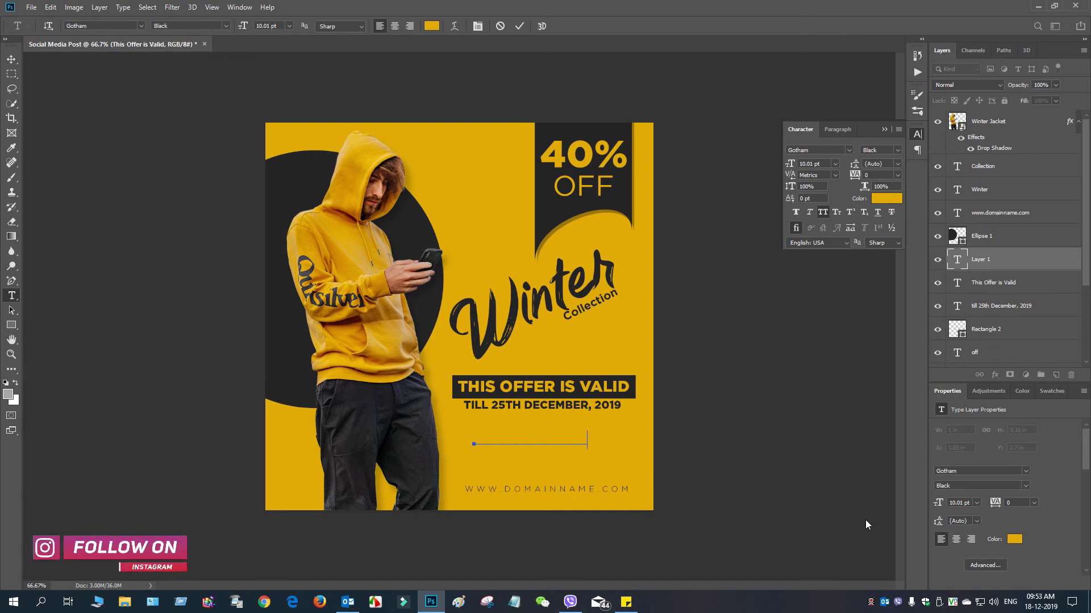
key(ctrl)
key(ctrl+a)
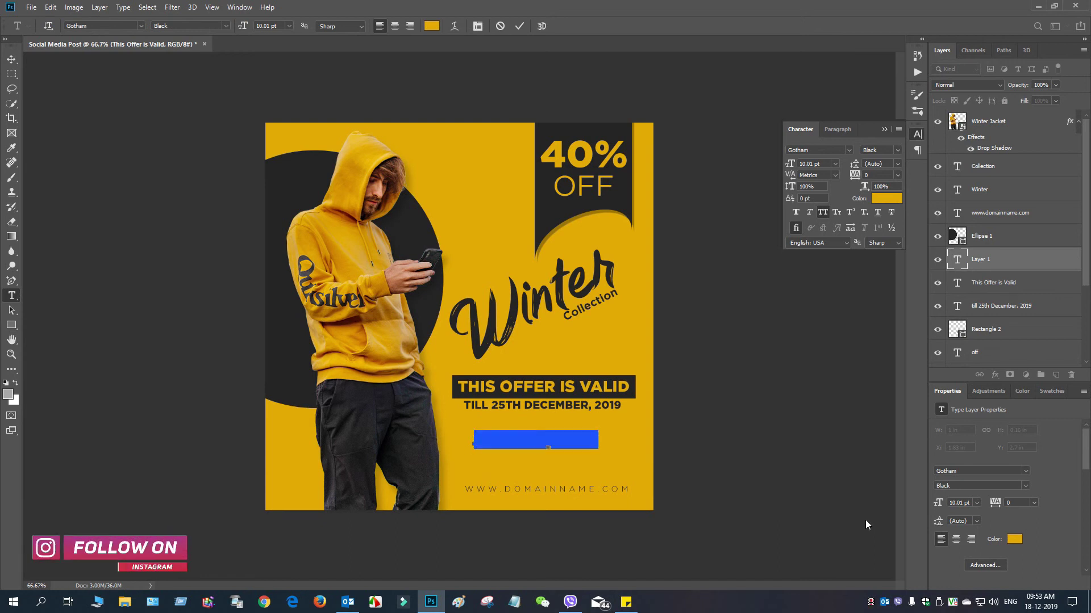
click(432, 27)
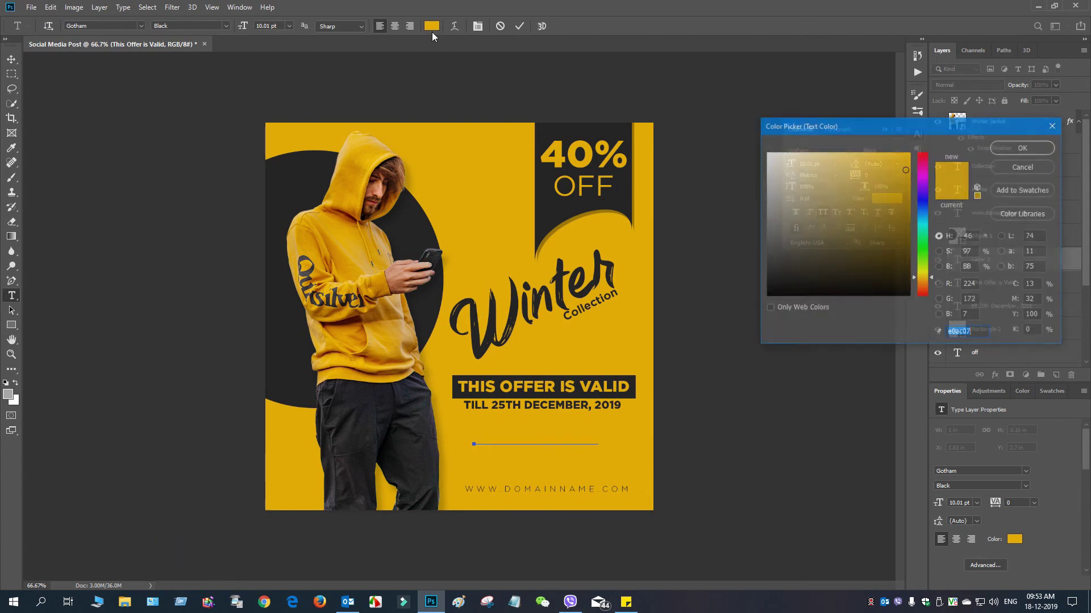
click(407, 468)
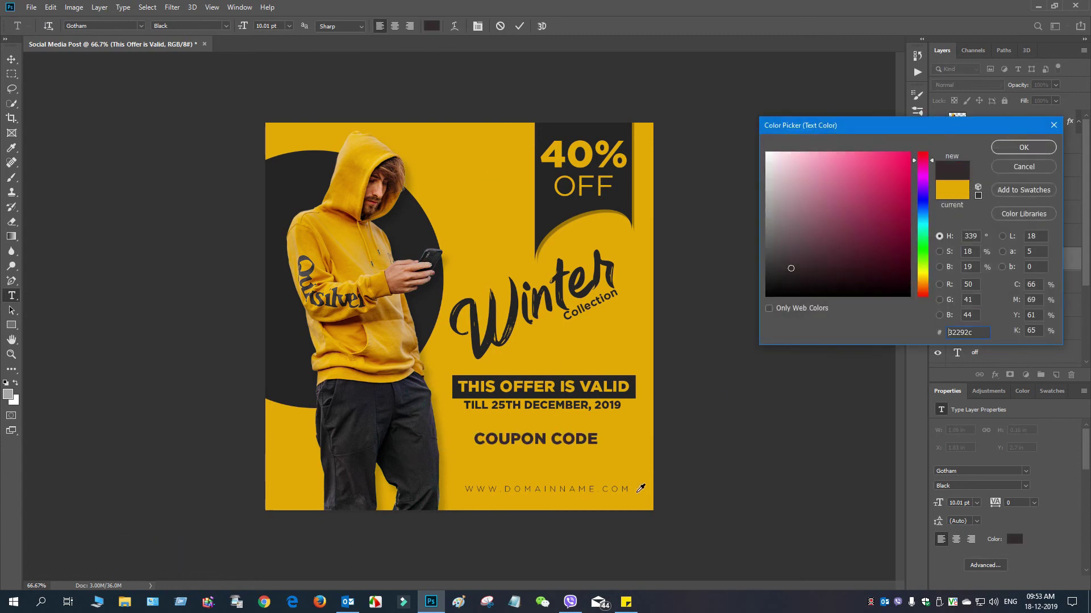
click(1023, 147)
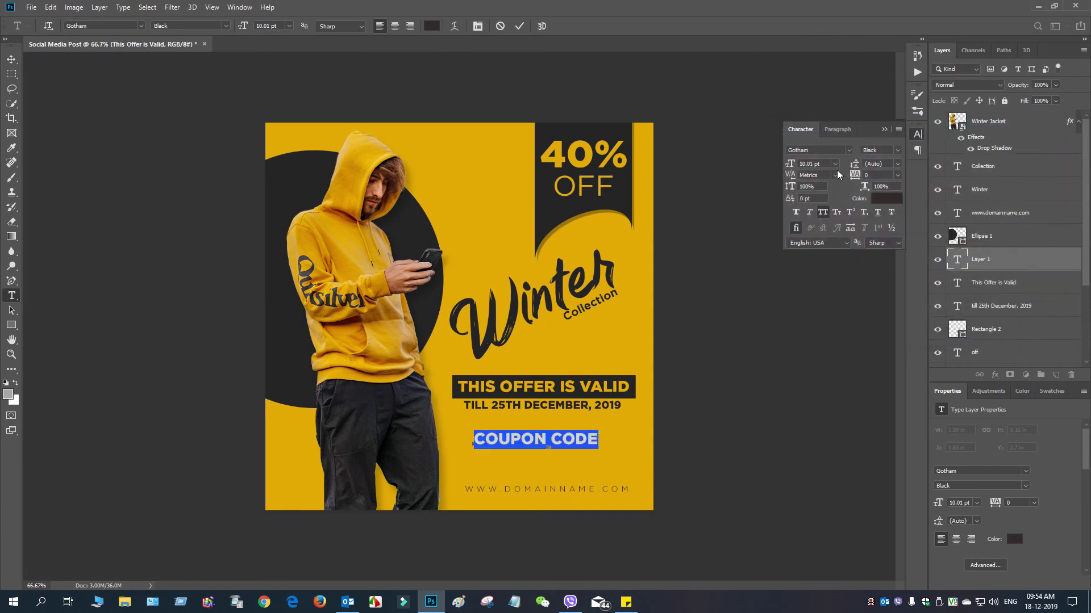
Step: Set the coupon code label to 7 pt and place it just beneath the date line
click(822, 166)
text(8)
key(Return)
text(4)
key(Return)
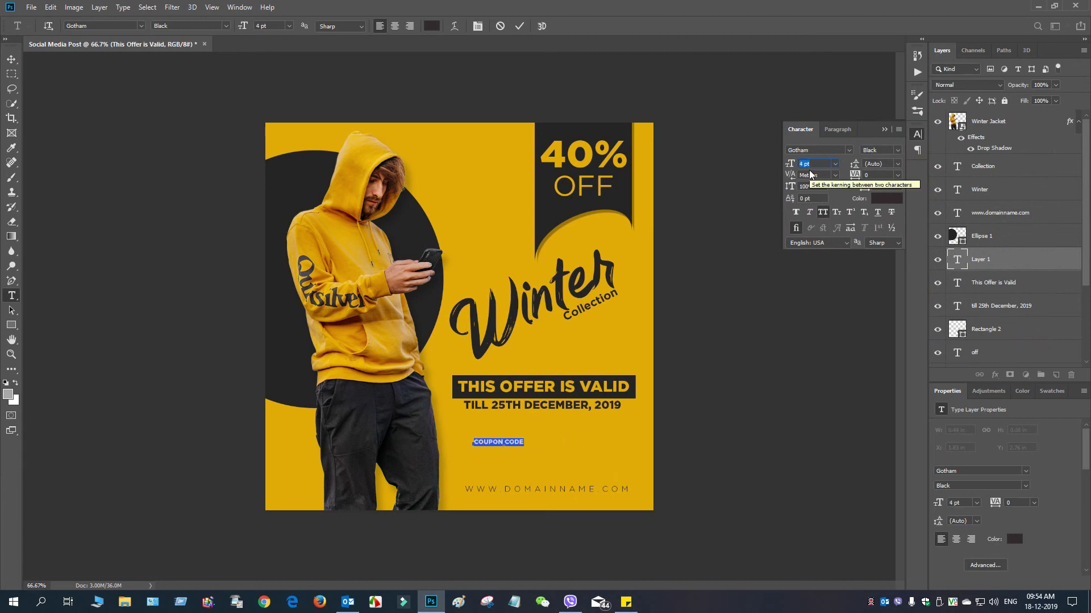
key(Up)
key(Up)
key(Up)
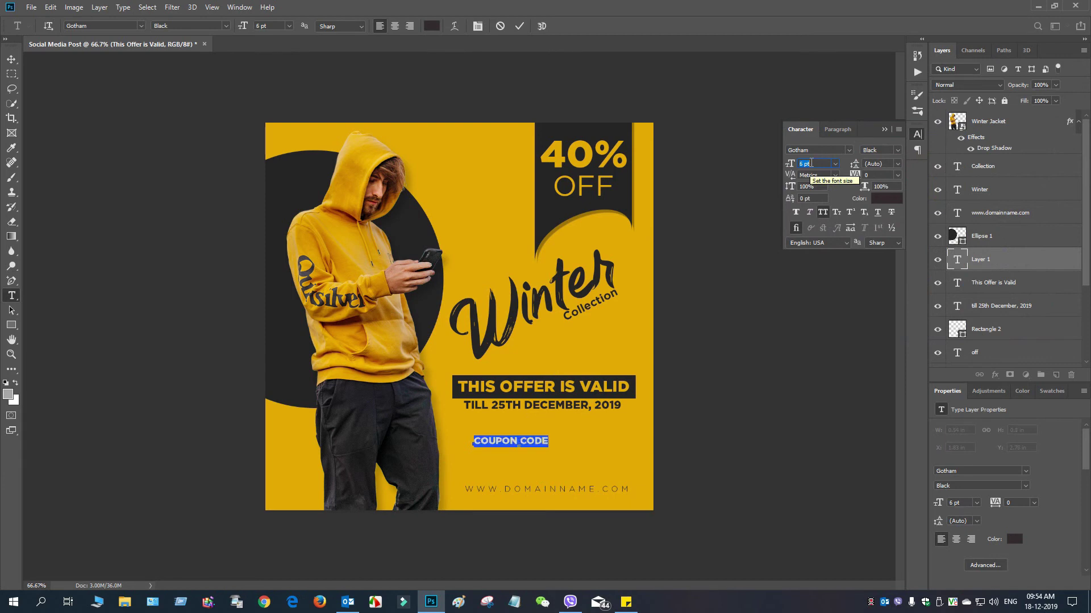
key(Up)
key(Up)
key(Down)
key(Down)
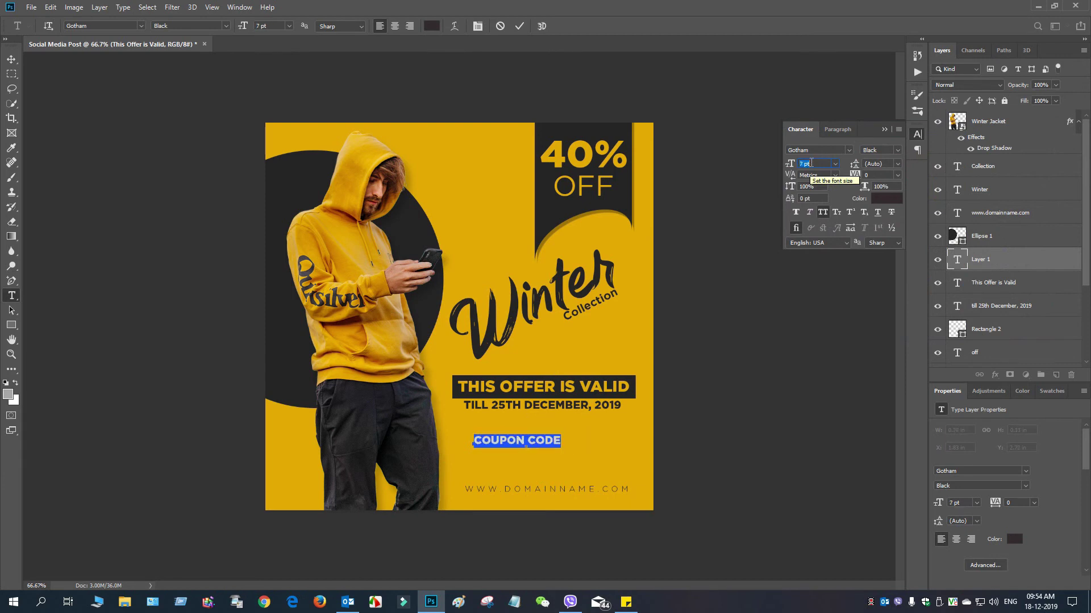
drag(502, 463, 524, 447)
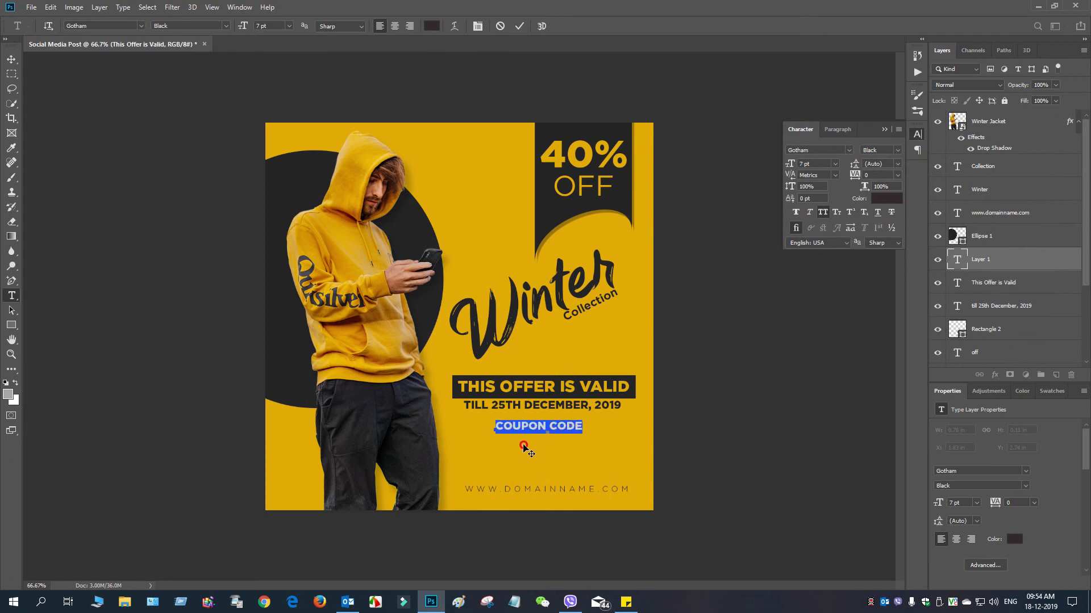
click(517, 26)
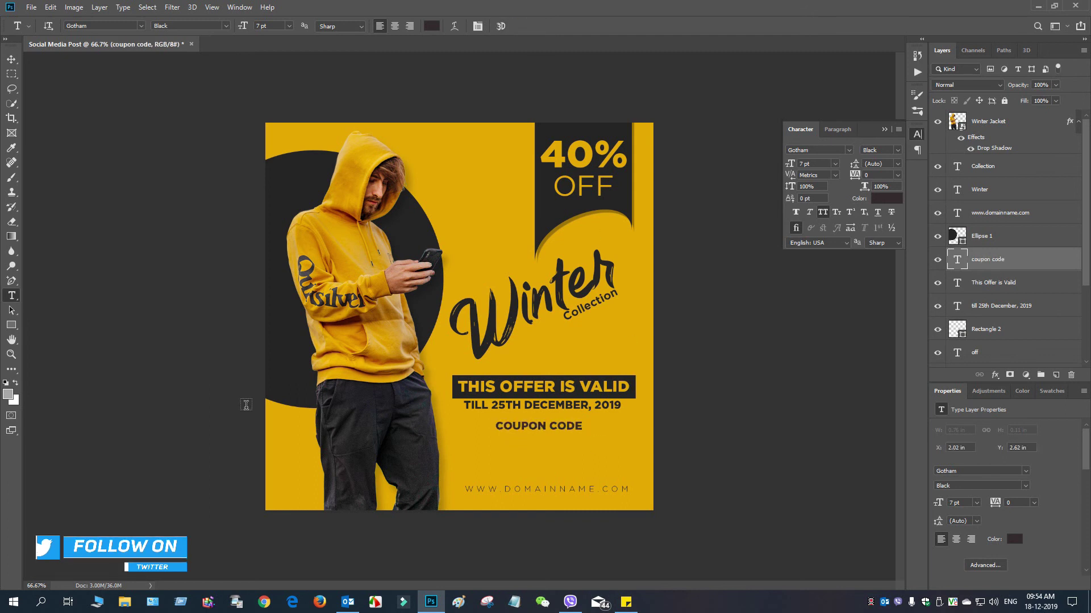
Step: Show the rulers and place two vertical guides along the left and right edges of the offer banner
click(11, 325)
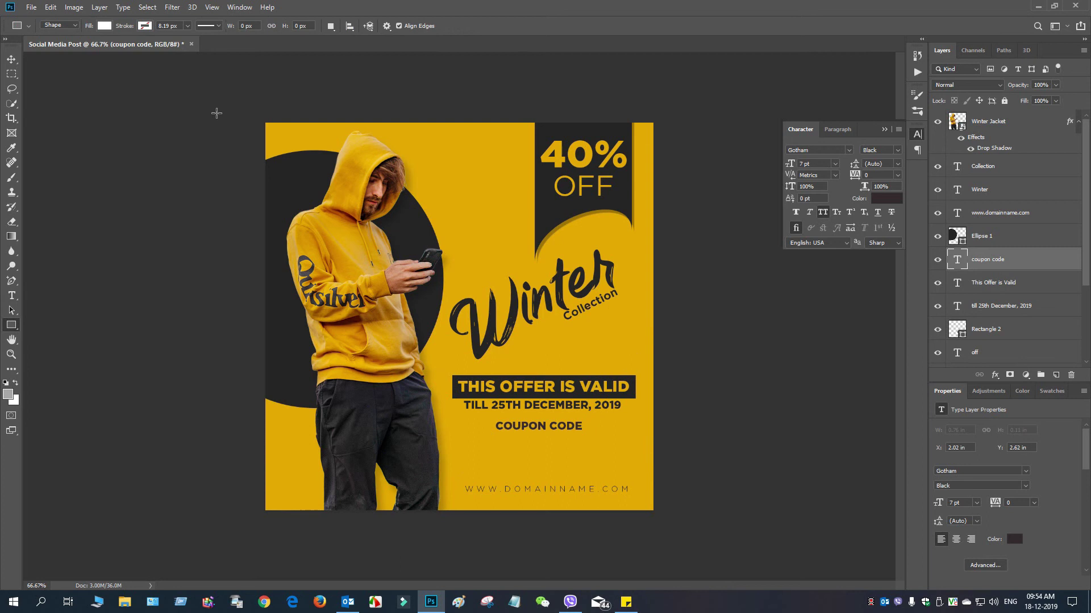
click(212, 7)
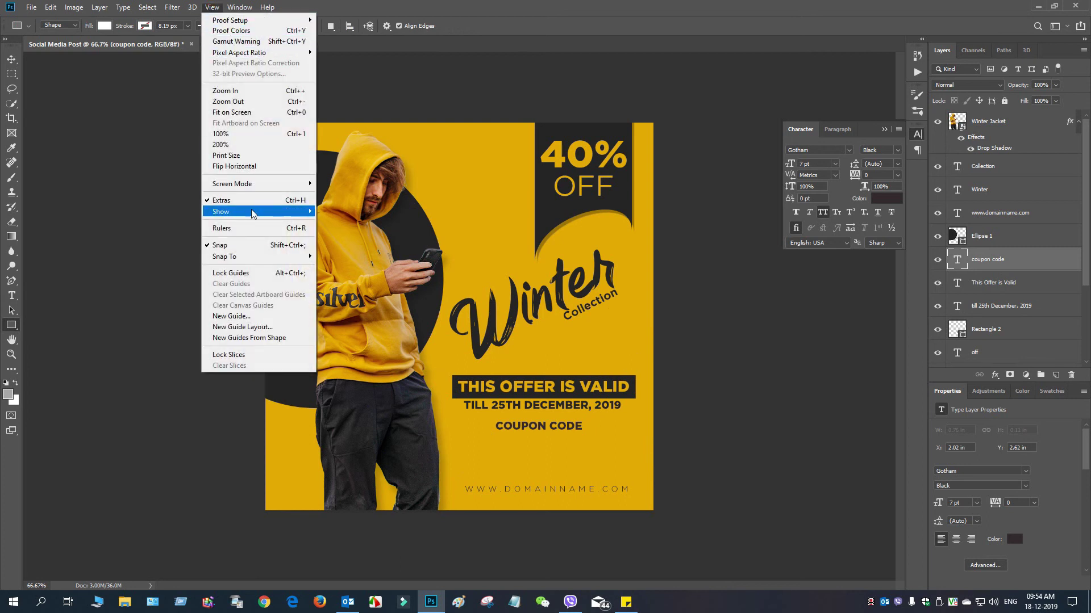
click(253, 229)
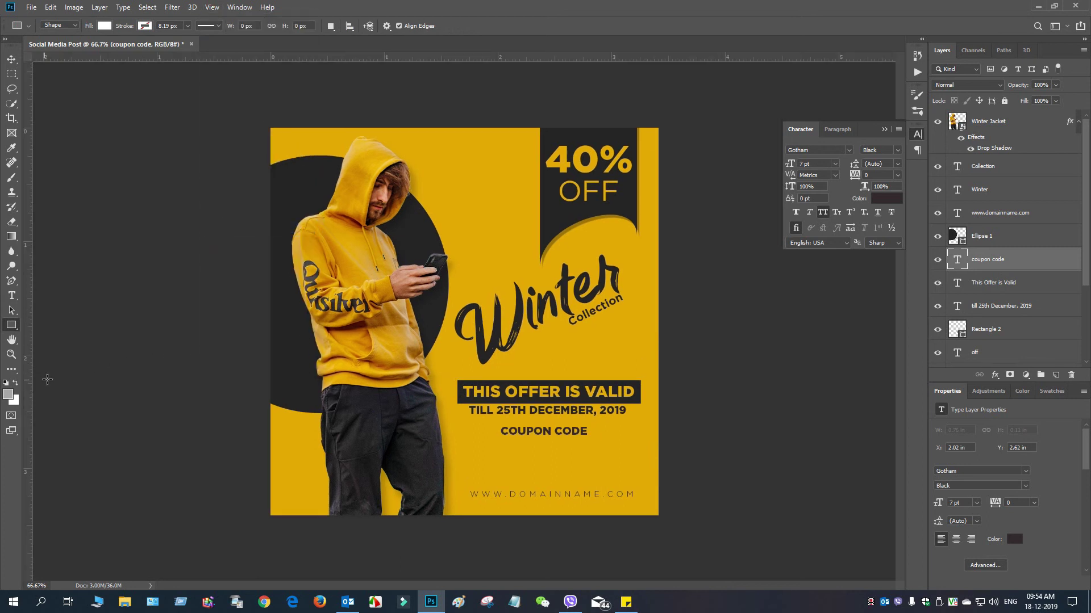
drag(29, 387, 457, 398)
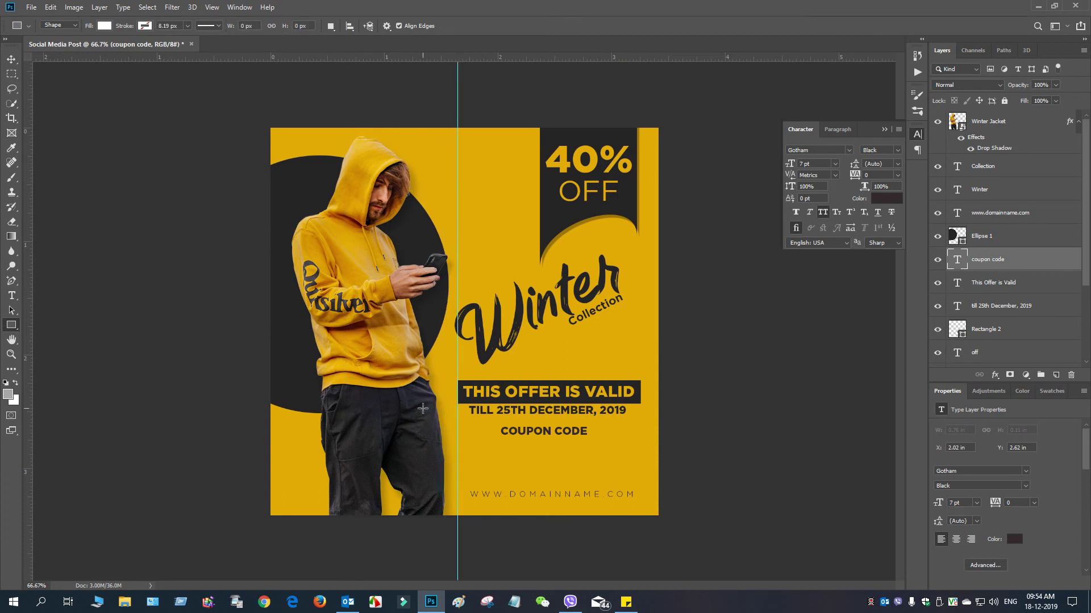
drag(25, 432, 641, 476)
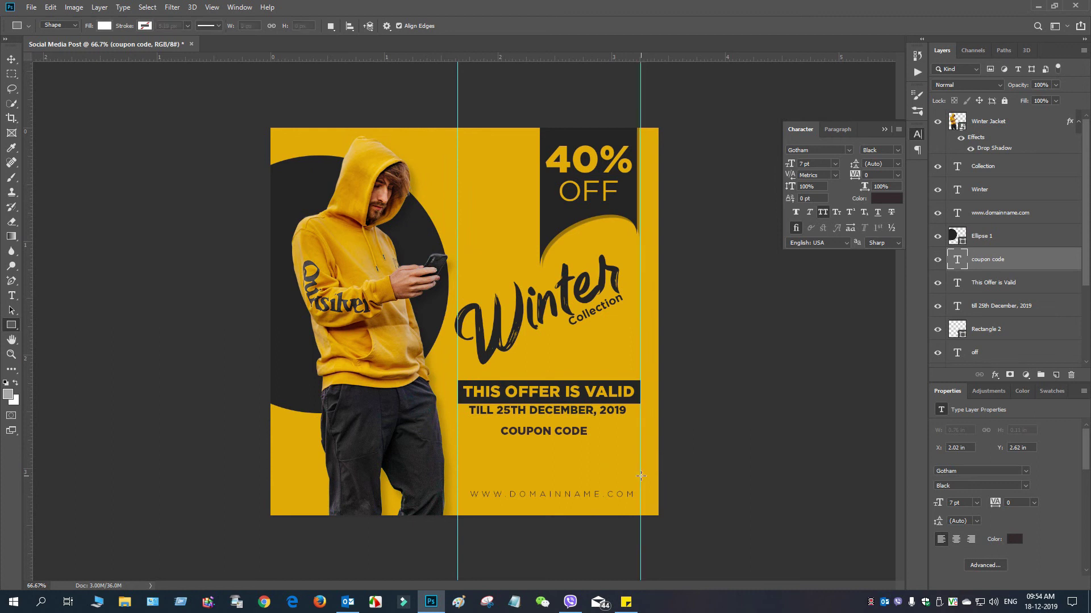
Step: Draw a rectangle about 484 x 56 px between the guides below the coupon code label and fill it with dark 252425
click(11, 295)
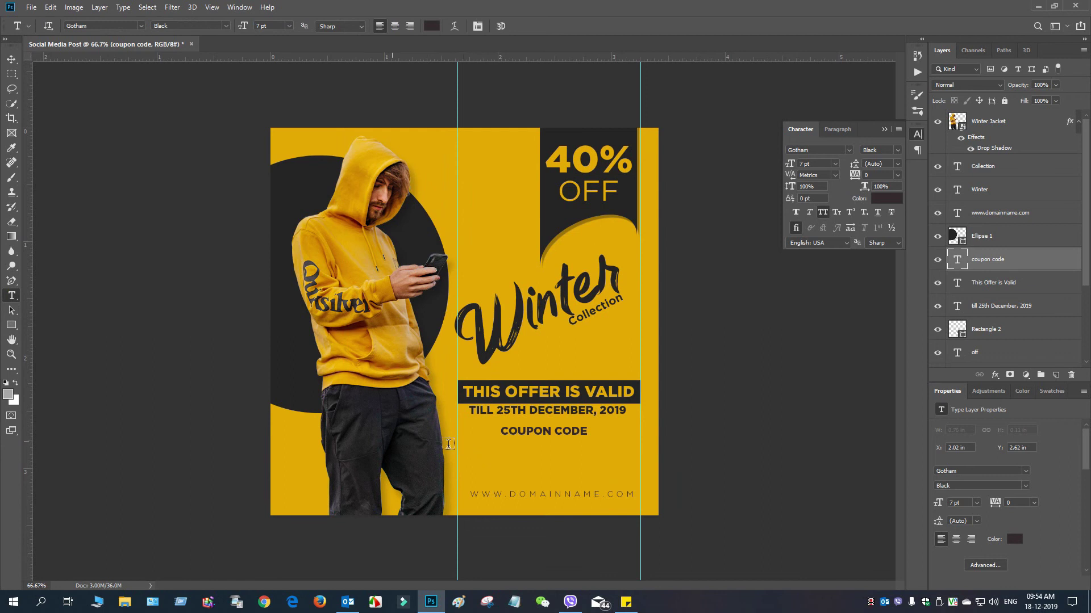
click(11, 326)
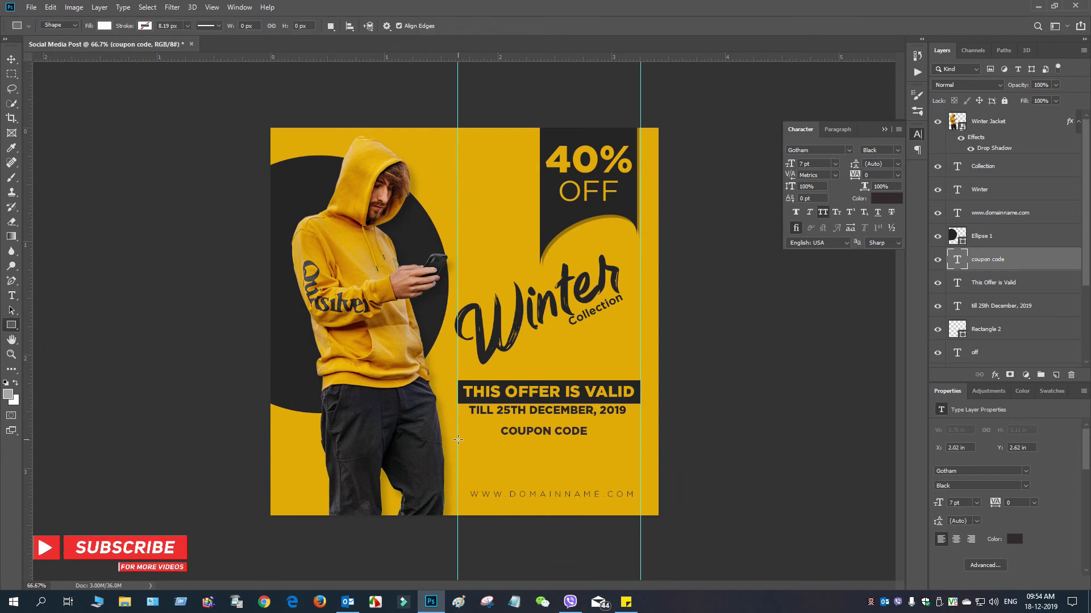
drag(458, 442, 639, 463)
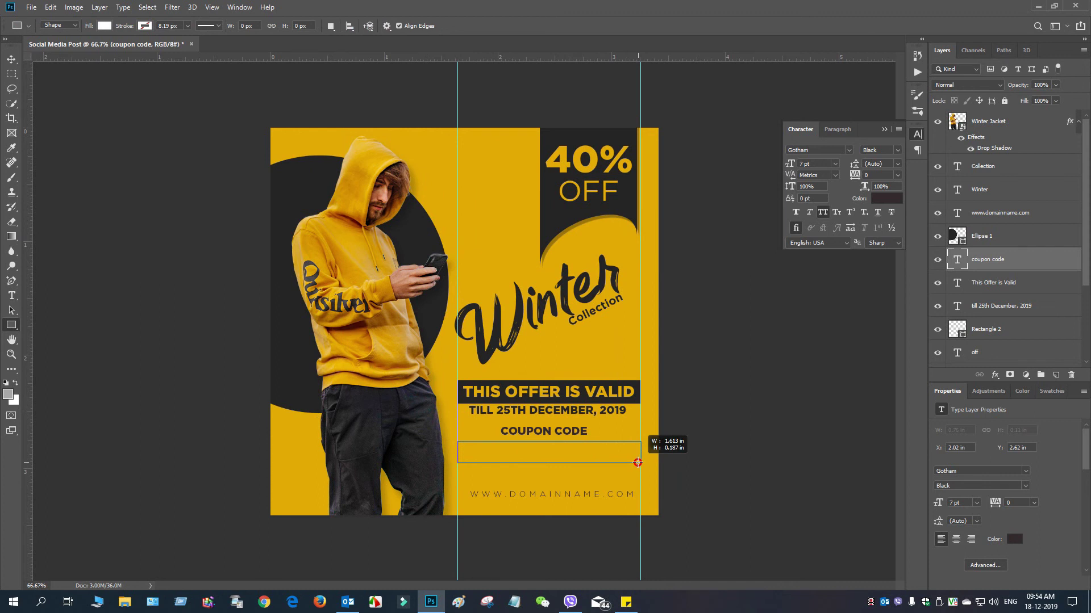
drag(637, 463, 638, 463)
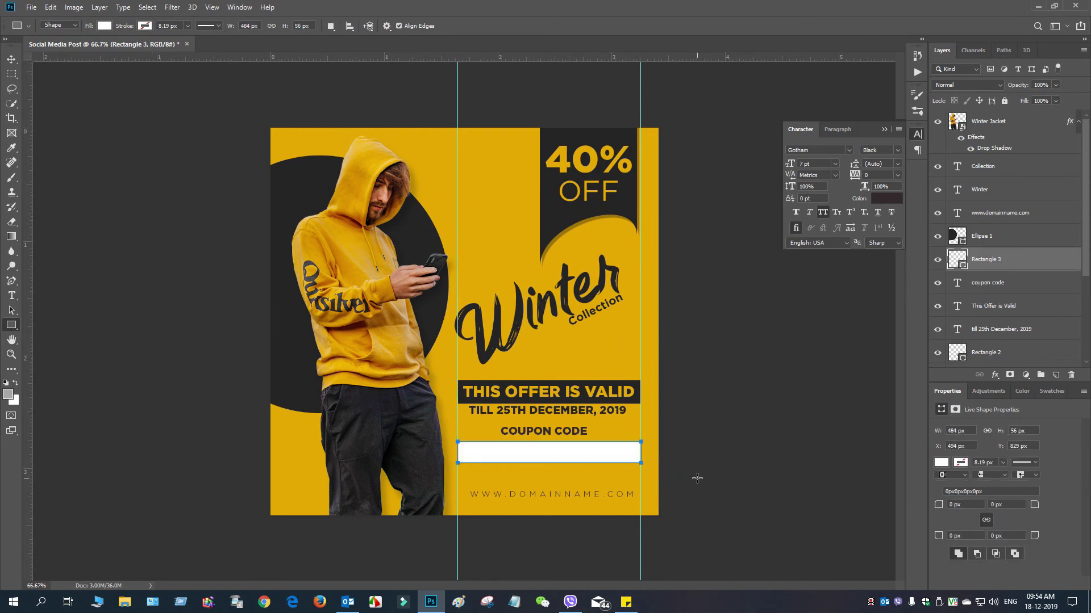
double_click(959, 260)
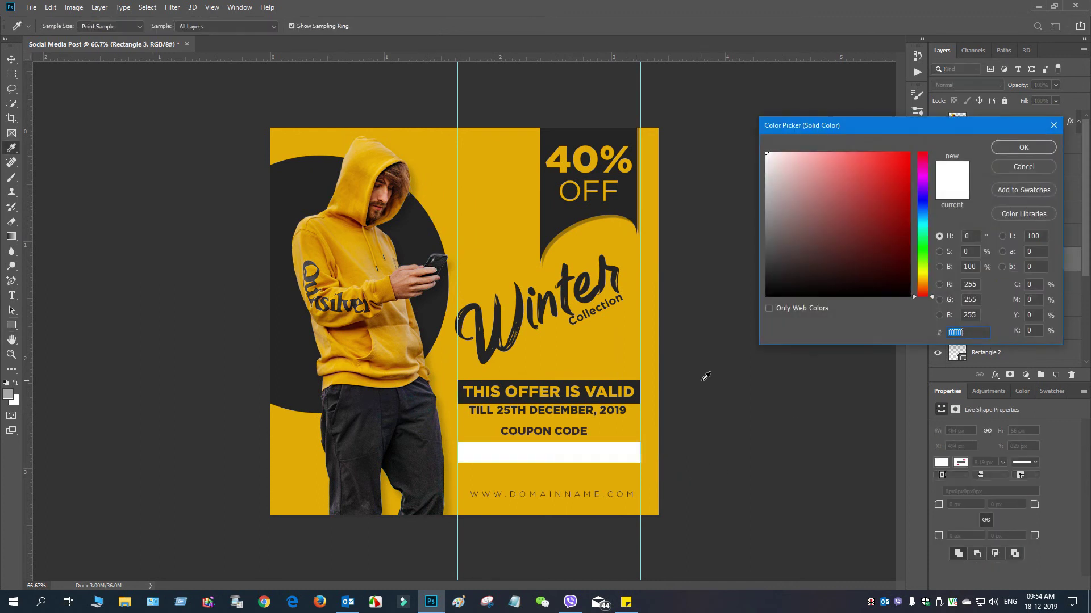
click(615, 266)
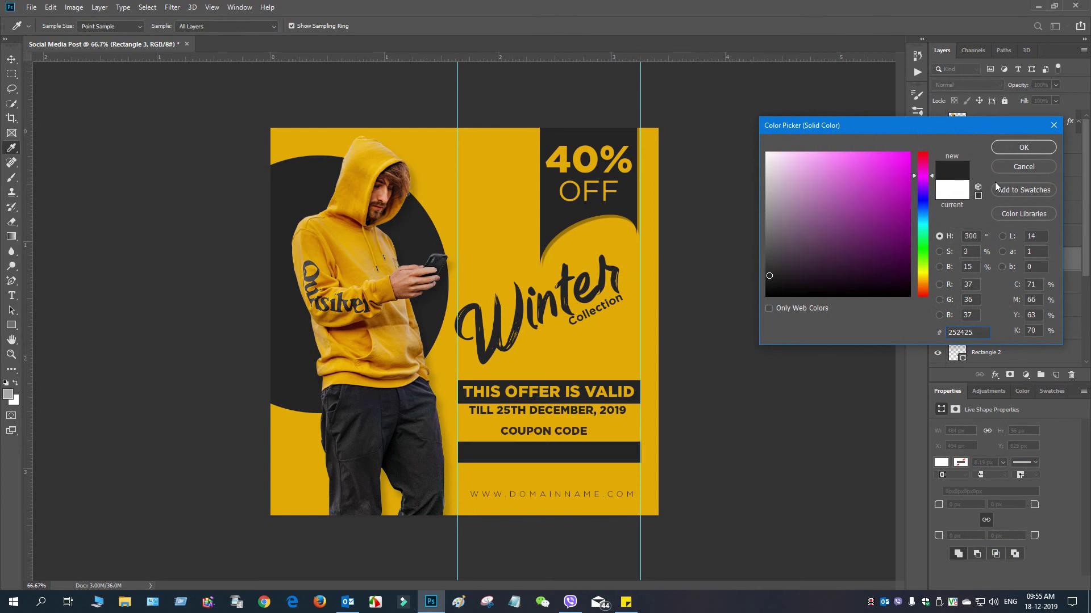
click(1023, 148)
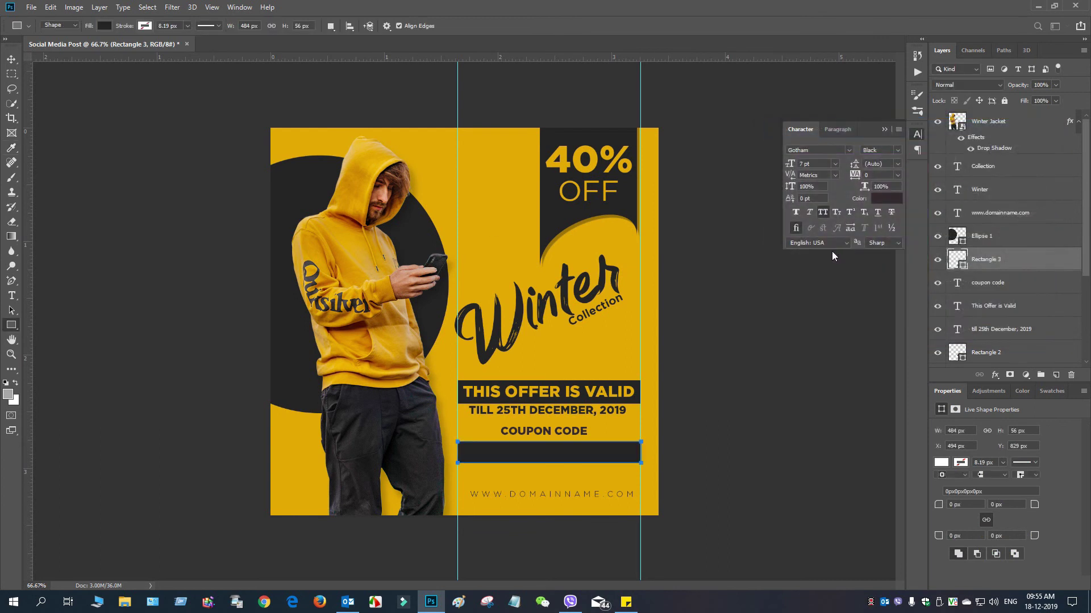
Step: Move the new dark rectangle up 10 px, closer to the coupon code label
click(11, 60)
key(Up)
key(Up)
key(Up)
key(Up)
key(Up)
key(Up)
key(Up)
key(Up)
key(Up)
key(Up)
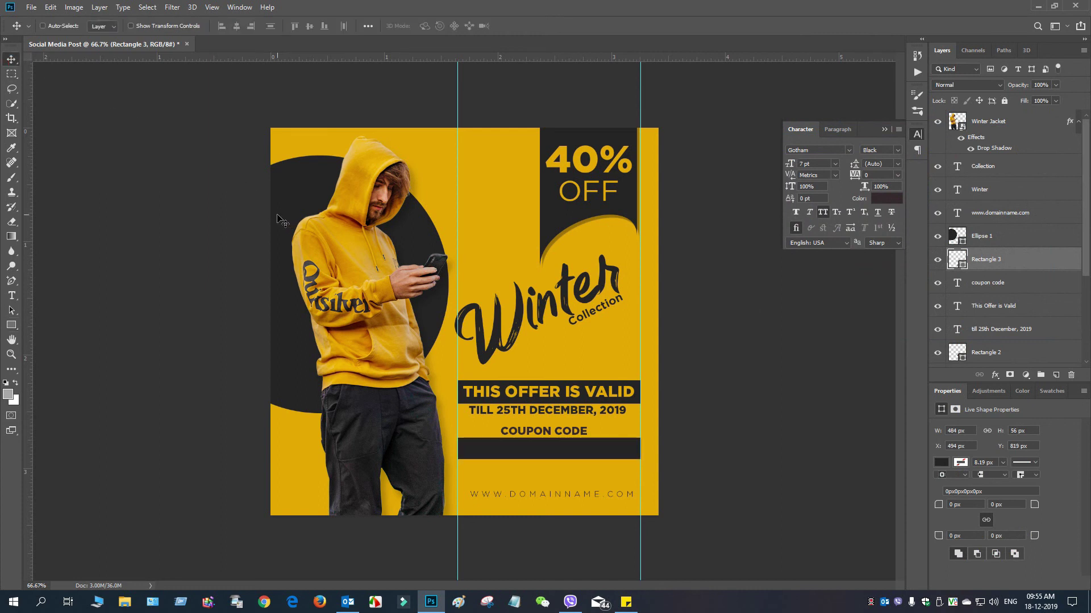
Step: Shift the coupon code label right by about 0.04 in to center it above the dark rectangle
click(969, 283)
key(Right)
key(Right)
key(Right)
key(Right)
key(Right)
key(Right)
key(Right)
key(Right)
key(Right)
key(Right)
key(Right)
key(Right)
key(Right)
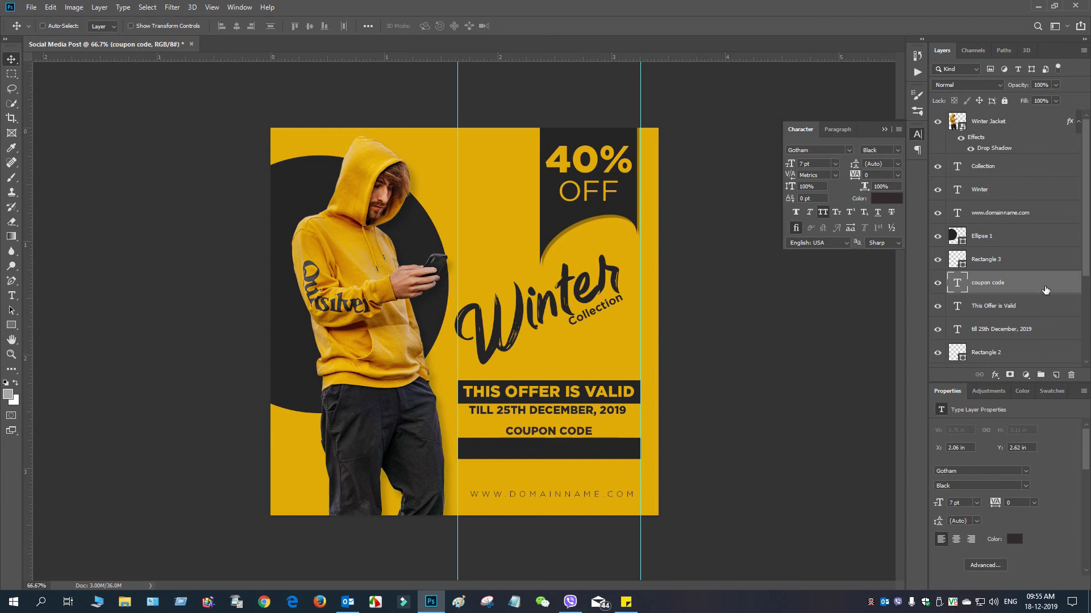
Step: Add the coupon's code value as a 7 pt text line above the website address, colored in the background yellow e0ac07
click(11, 295)
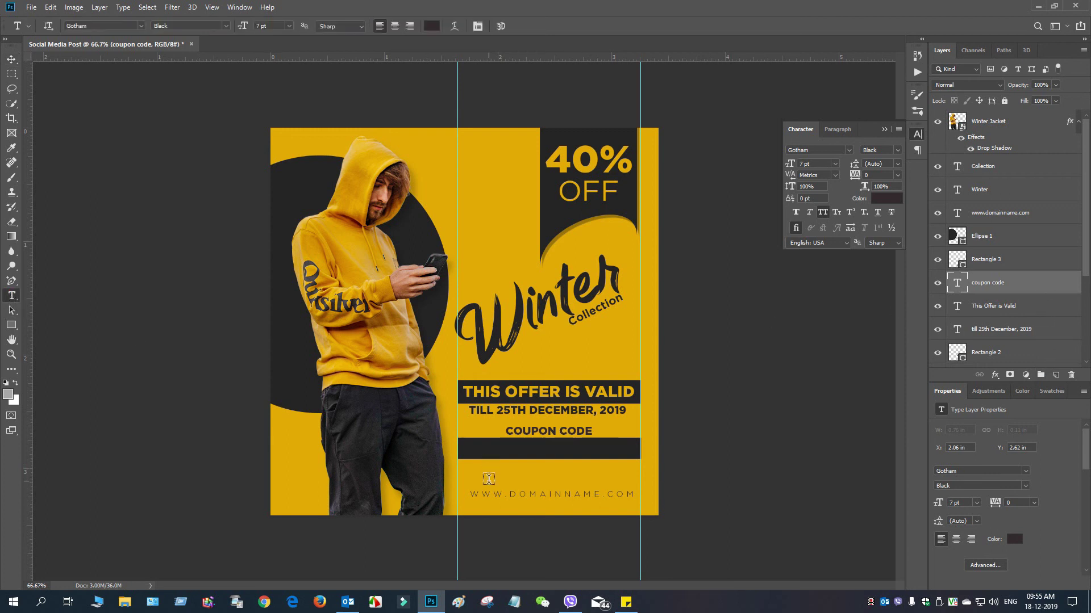
click(488, 479)
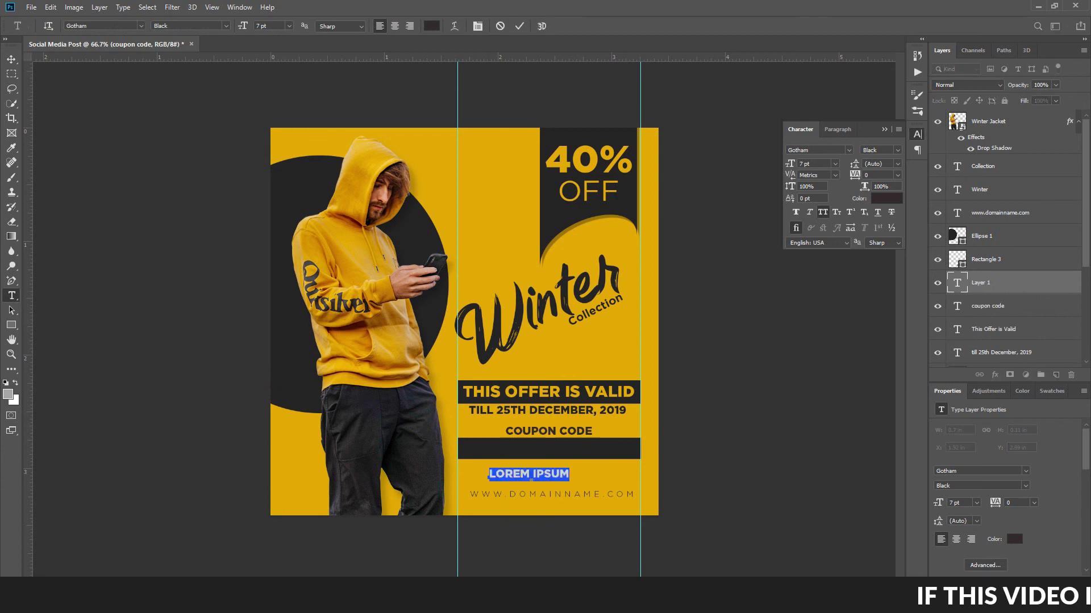
text(PG)
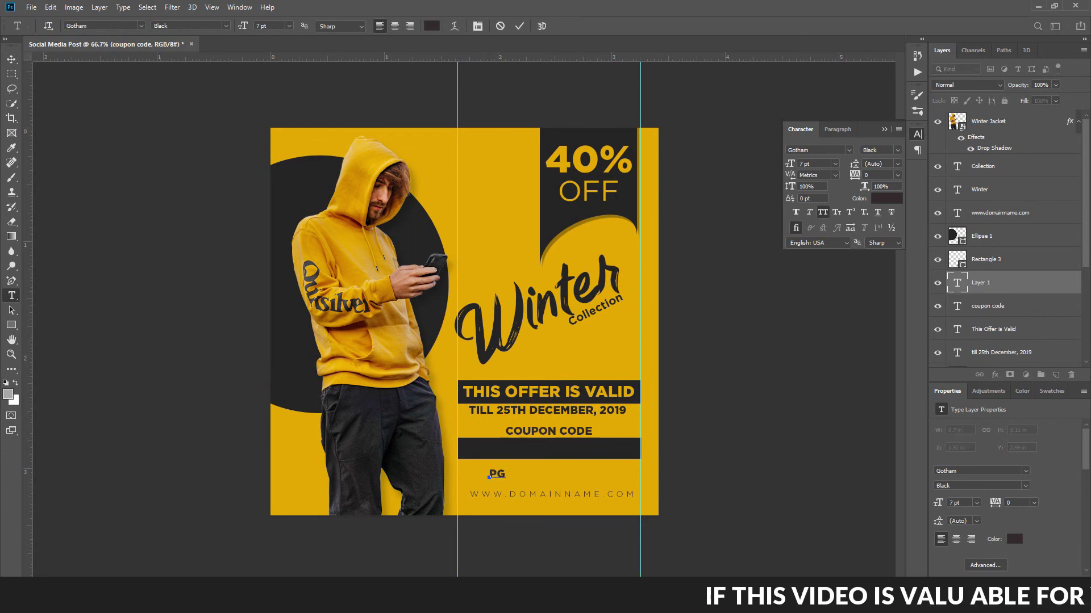
text(SAZZAD)
key(ctrl+a)
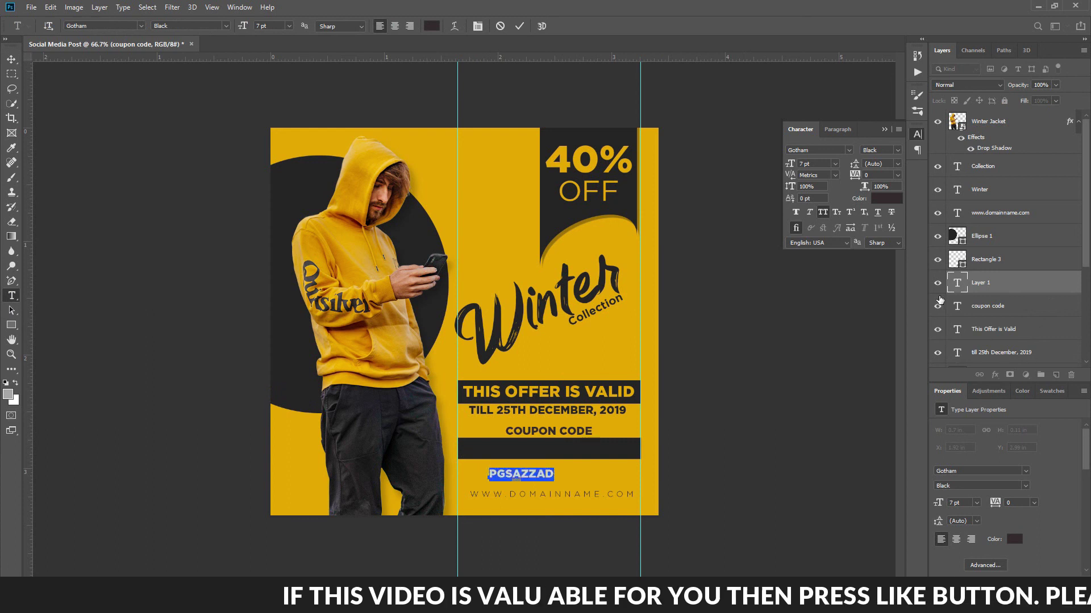
click(886, 199)
click(493, 212)
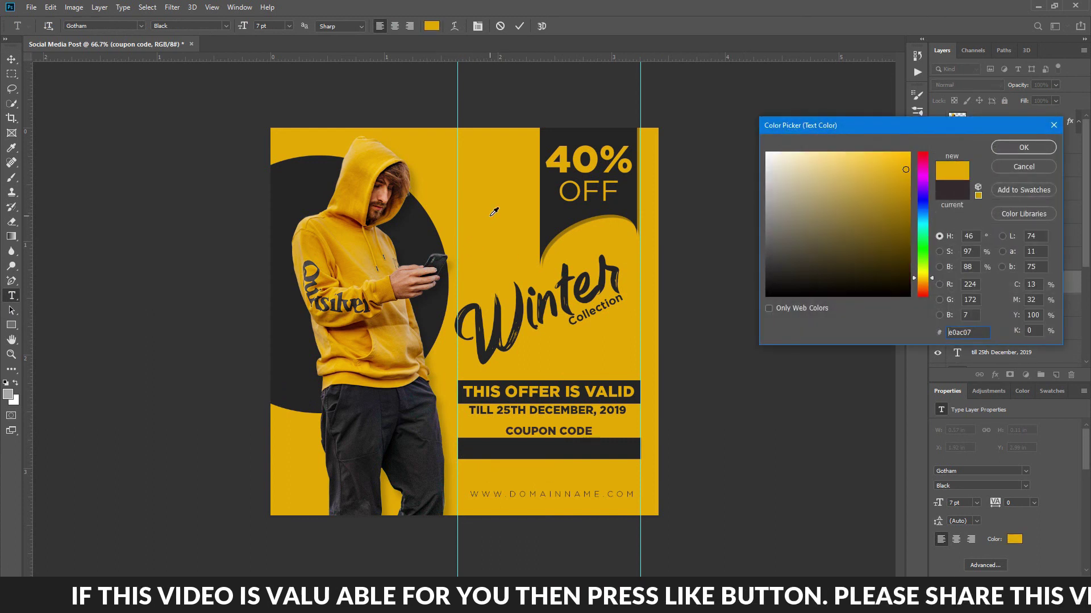
click(1044, 146)
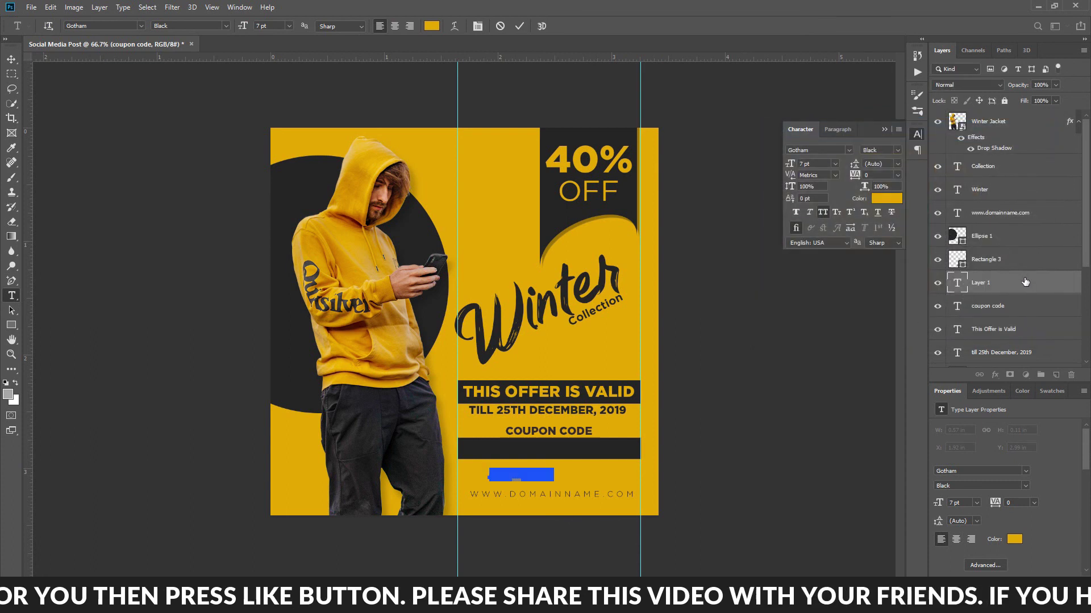
Step: Bring the code value's layer above Ellipse 1 and place the text on the lower dark rectangle
drag(1024, 280, 980, 227)
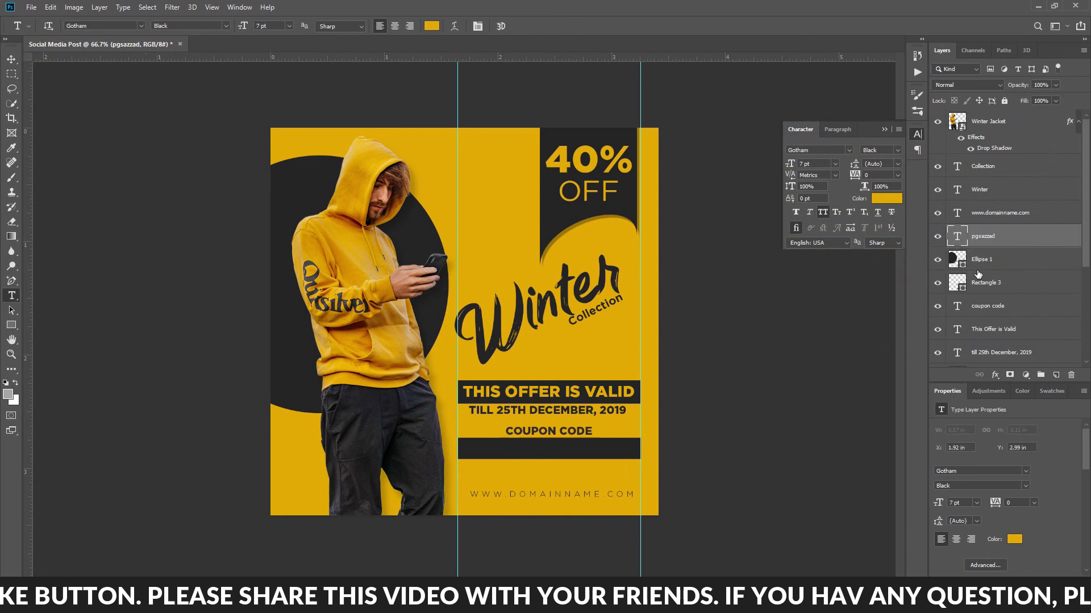
click(11, 58)
click(537, 470)
drag(536, 469, 548, 446)
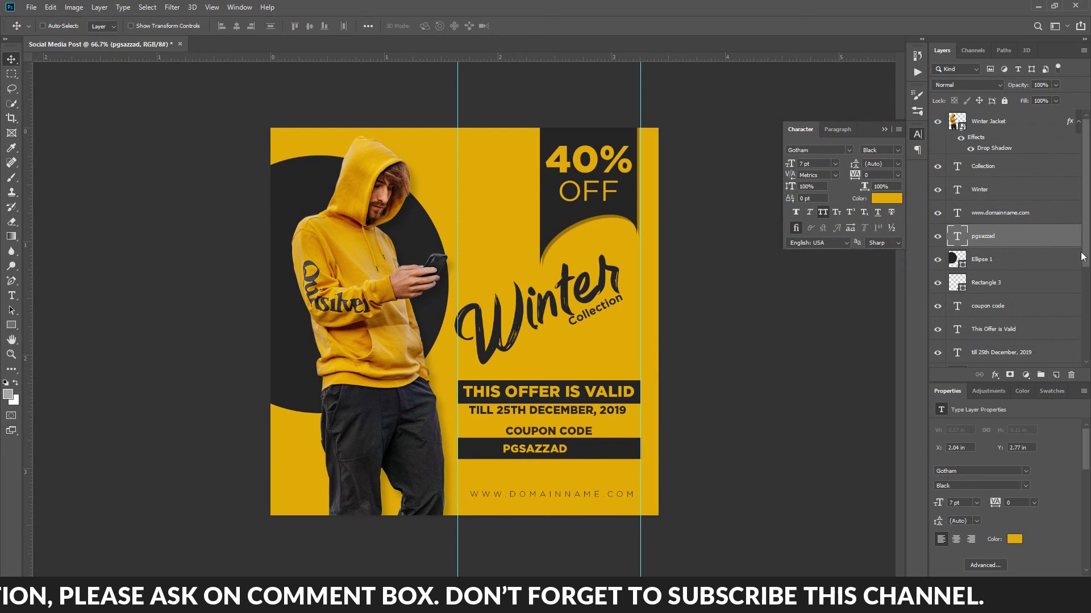
Step: Enlarge the coupon's code value to 11 pt and reposition it within the lower dark rectangle
double_click(959, 238)
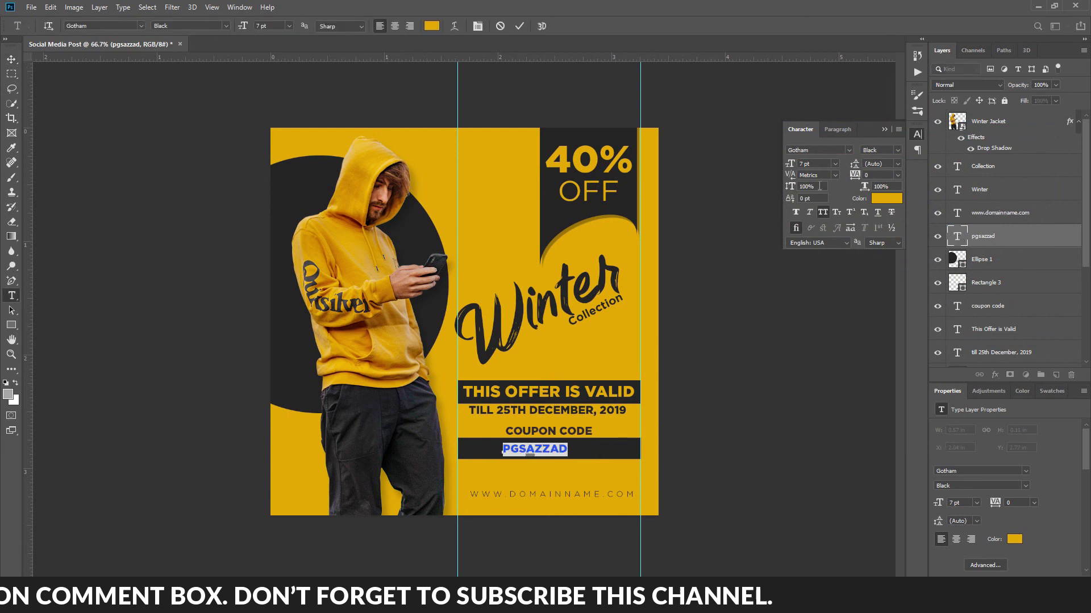
drag(787, 166, 790, 166)
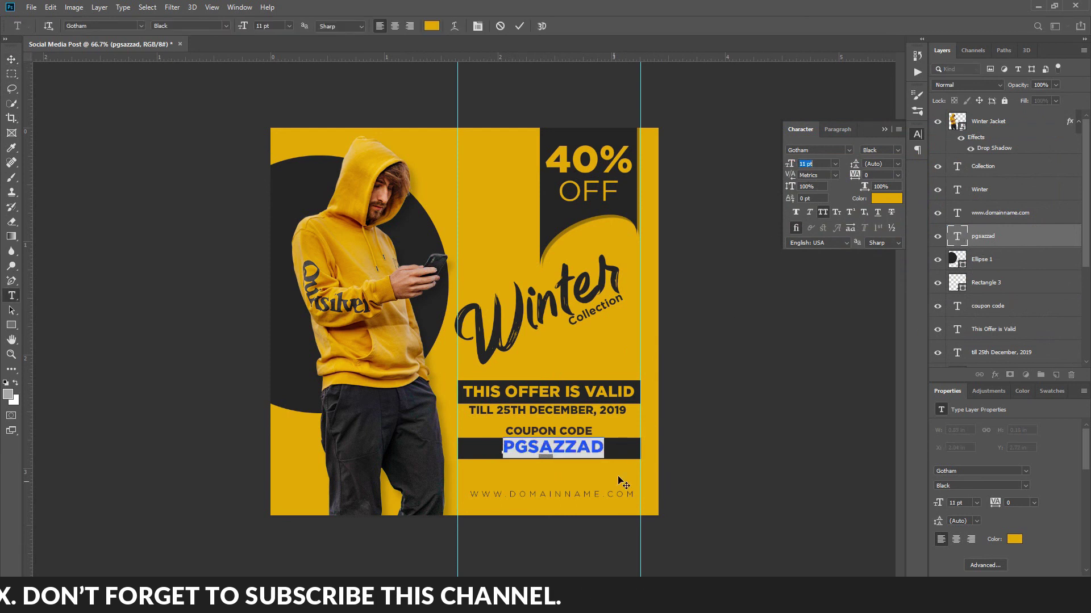
drag(571, 475, 562, 474)
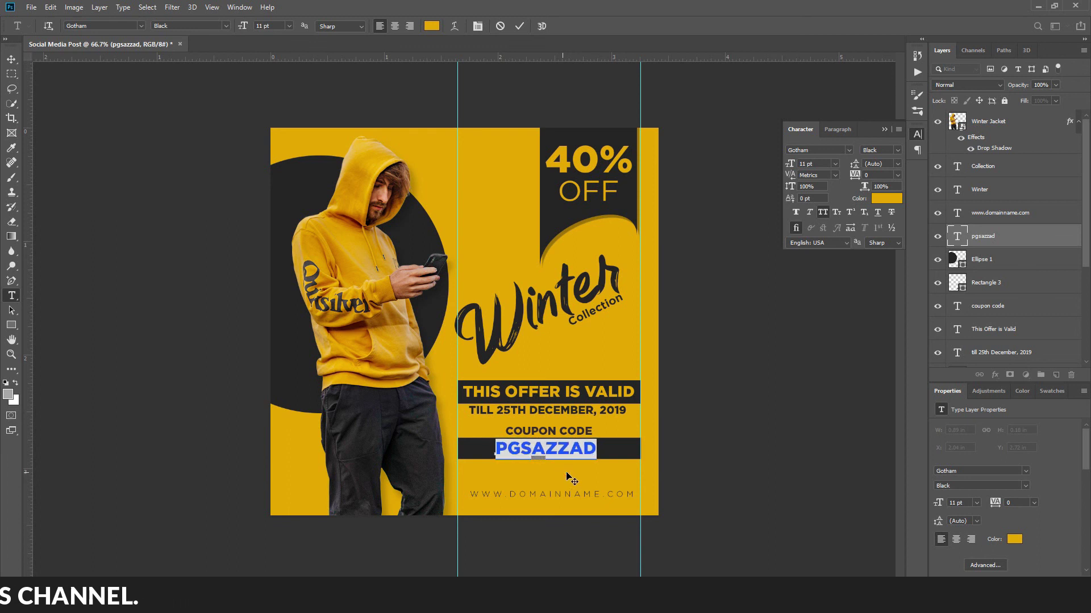
key(ctrl+Return)
key(v)
Step: Center the code value horizontally on Rectangle 3 and collapse the Character settings
ctrl+click(1067, 283)
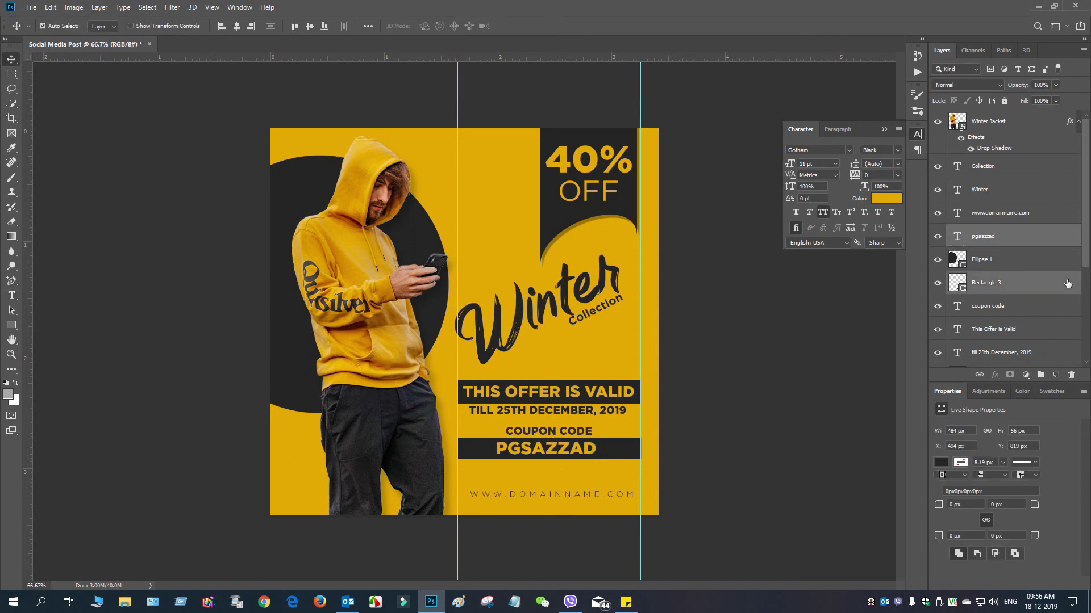
click(236, 27)
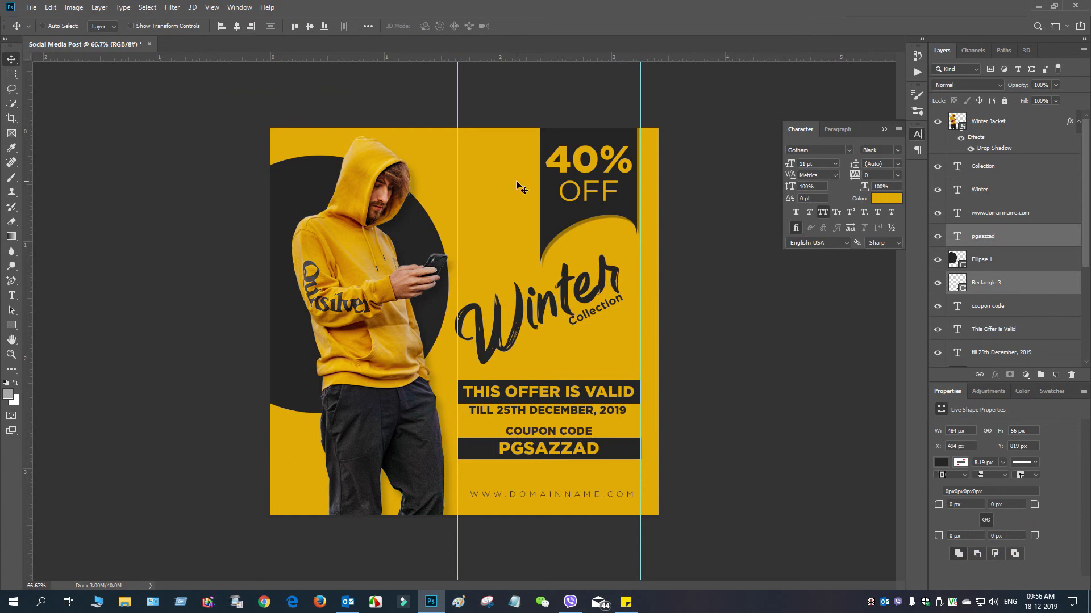
click(883, 129)
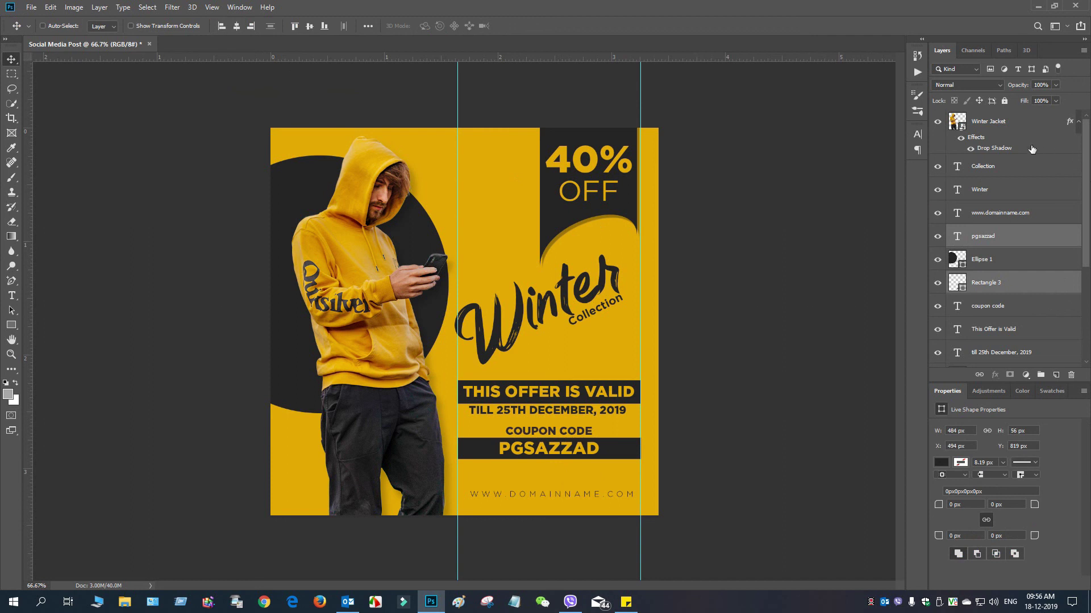
Step: Draw a circle about 150 px wide above the Collection layer, between the model's head and the ribbon, and fill it with dark 252425
click(1032, 162)
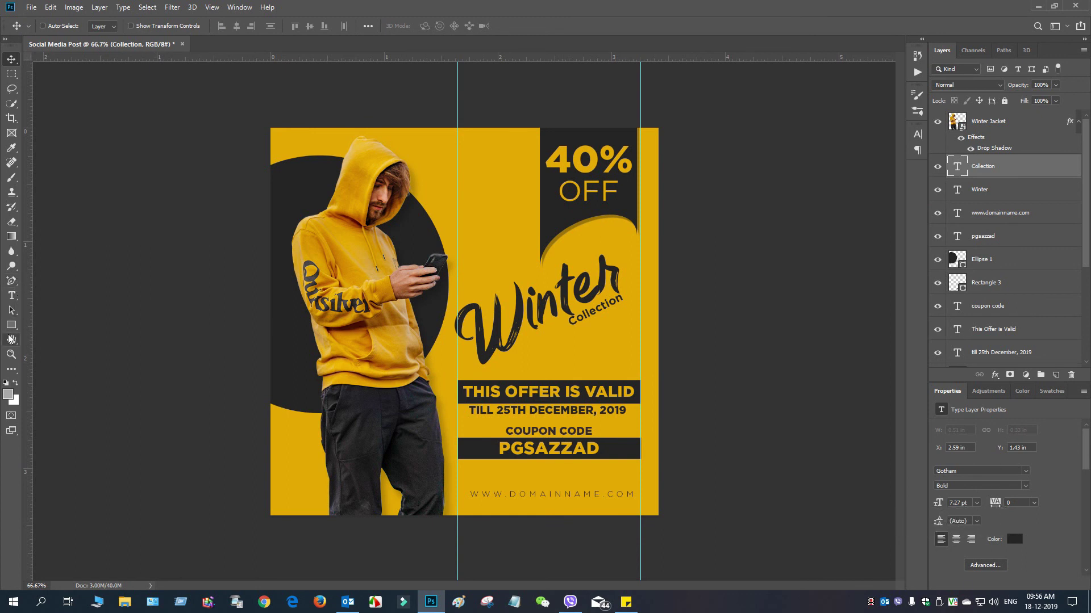
drag(14, 326, 80, 347)
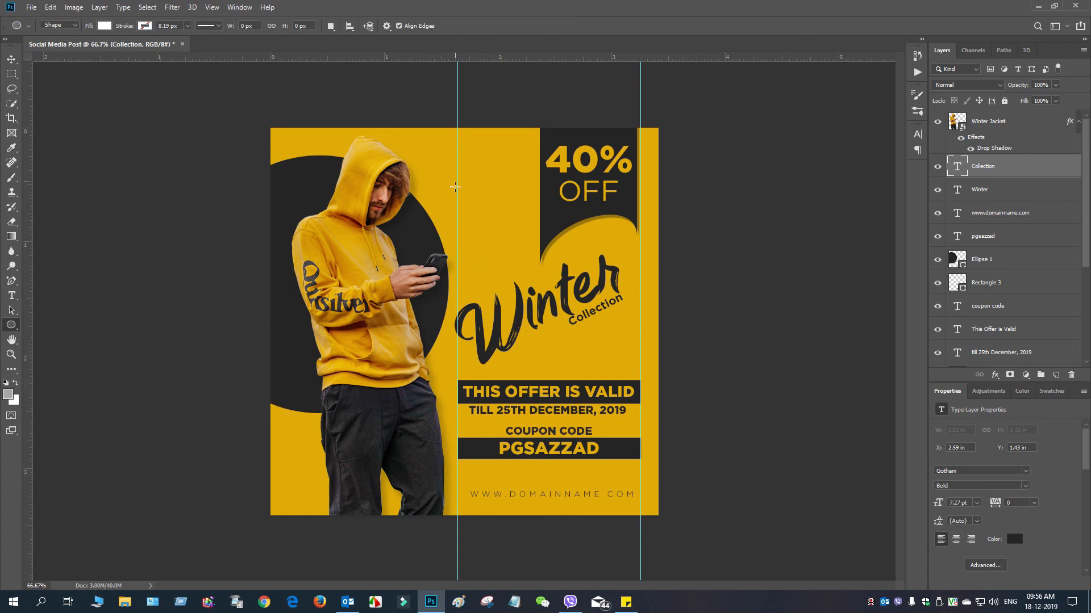
drag(431, 144, 522, 200)
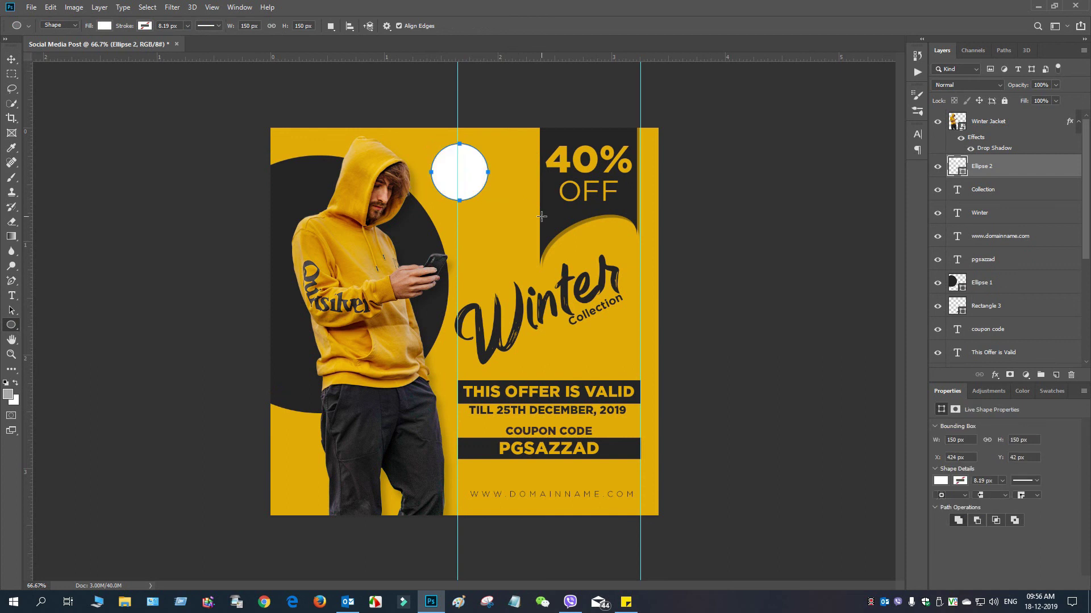
double_click(957, 166)
click(424, 229)
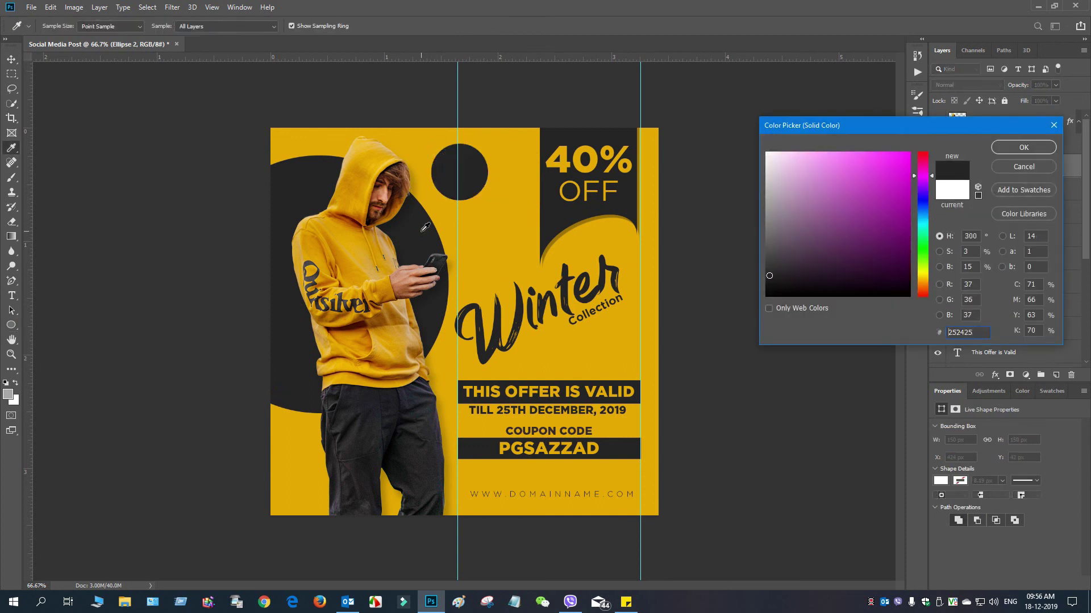
click(1025, 152)
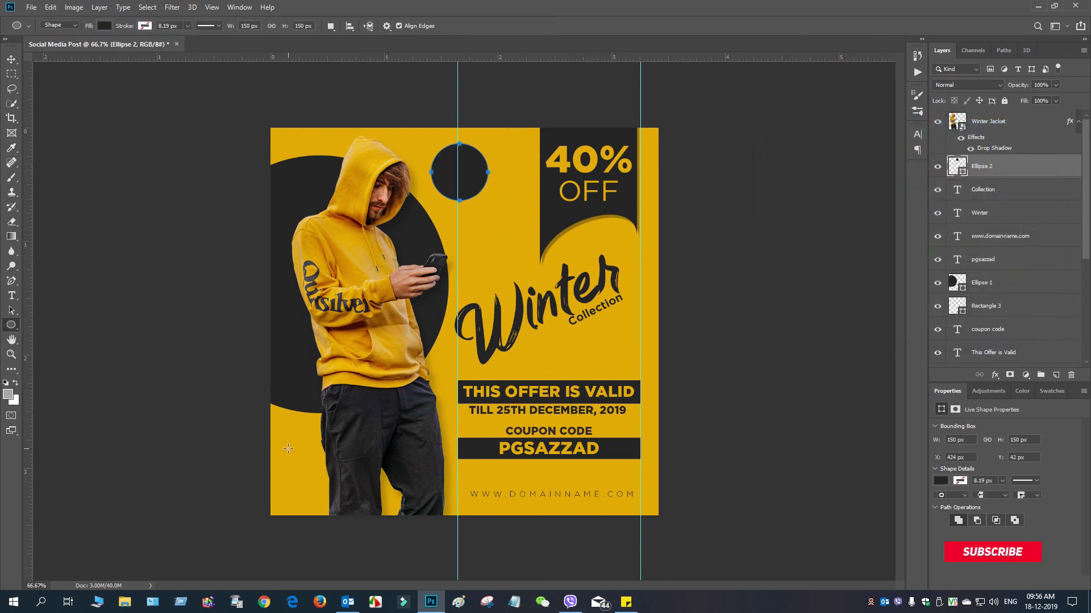
Step: Draw two more dark circles: about 247 px wide behind the model's legs at the lower-left corner, and about 58 px wide above the Winter headline
drag(278, 460, 414, 555)
click(11, 59)
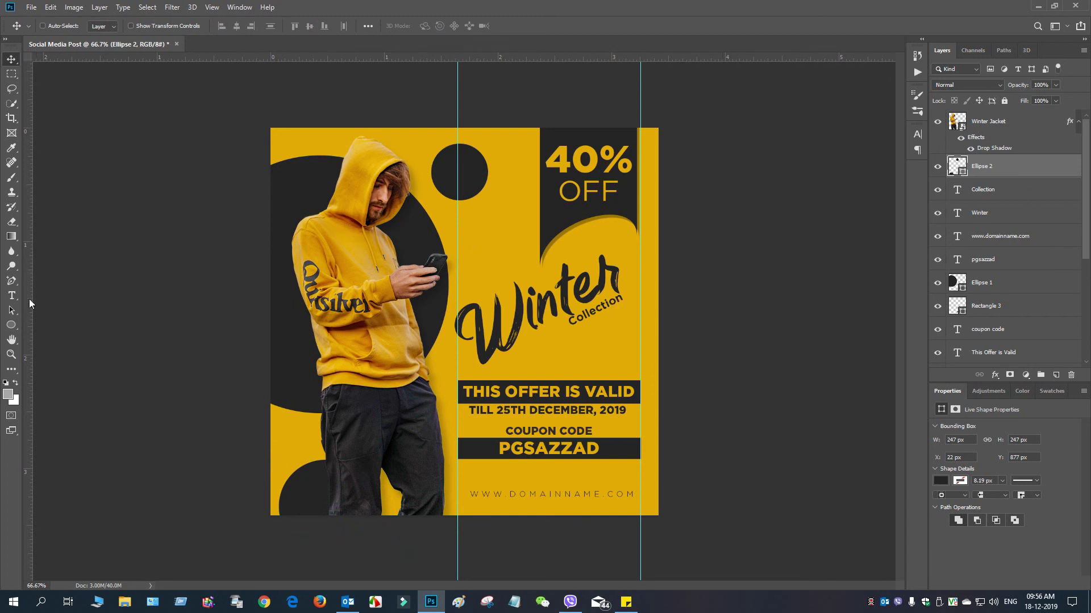
click(11, 325)
drag(481, 239, 502, 258)
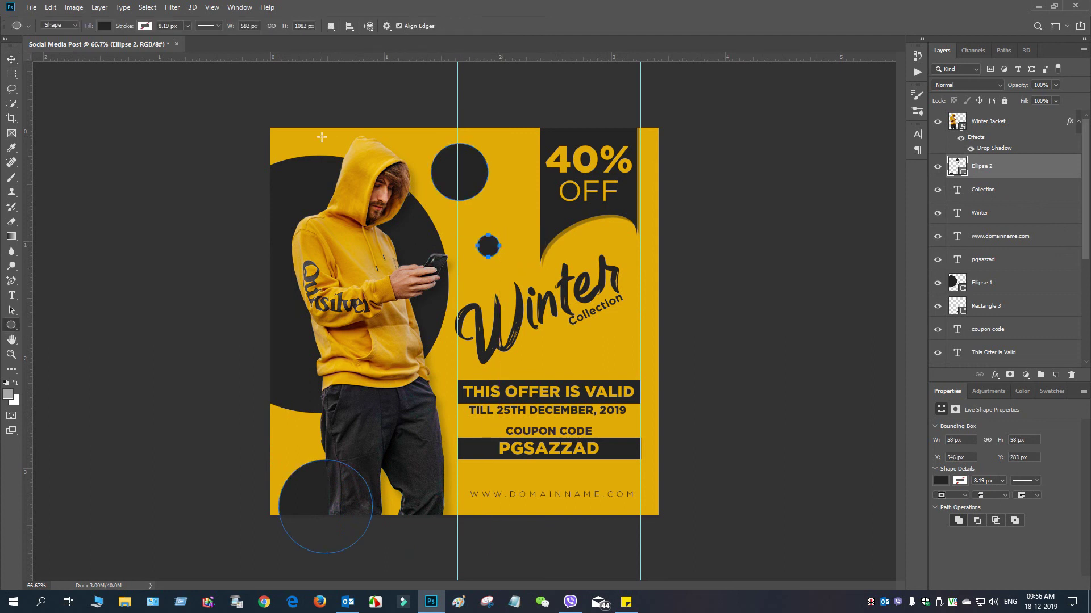
click(11, 59)
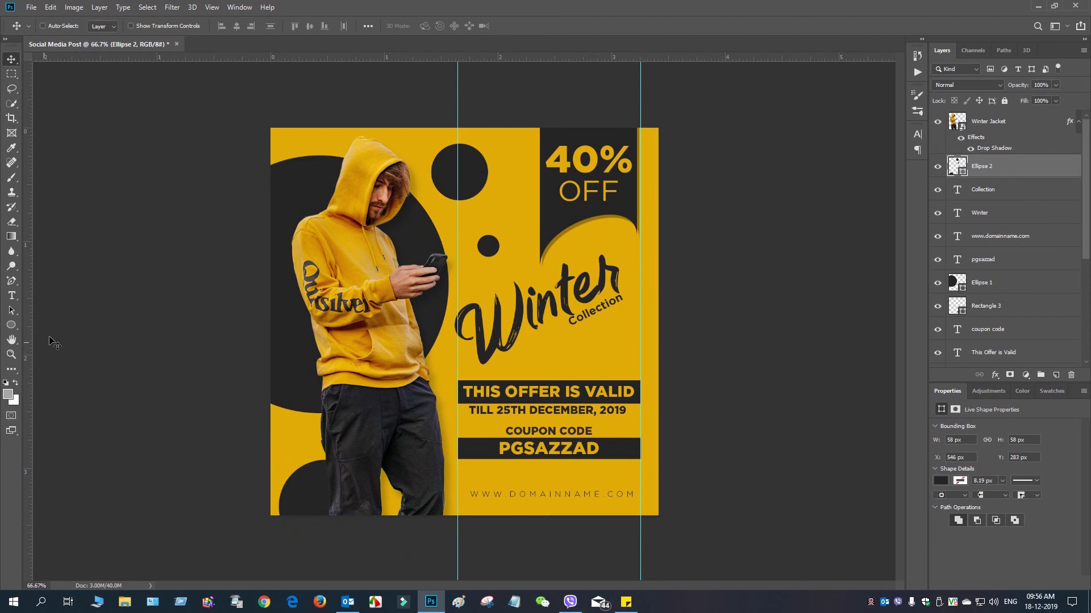
Step: Add a dark circle about 115 px wide behind the model's leg, beside the coupon code rectangle, to the same Ellipse 2 layer
click(9, 325)
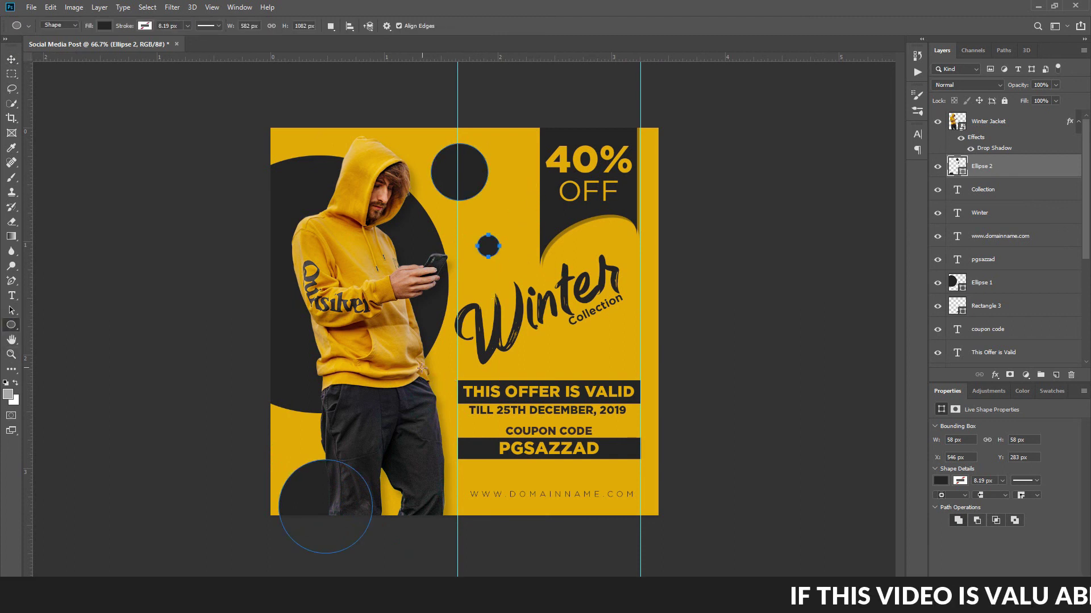
key(shift)
drag(408, 436, 452, 490)
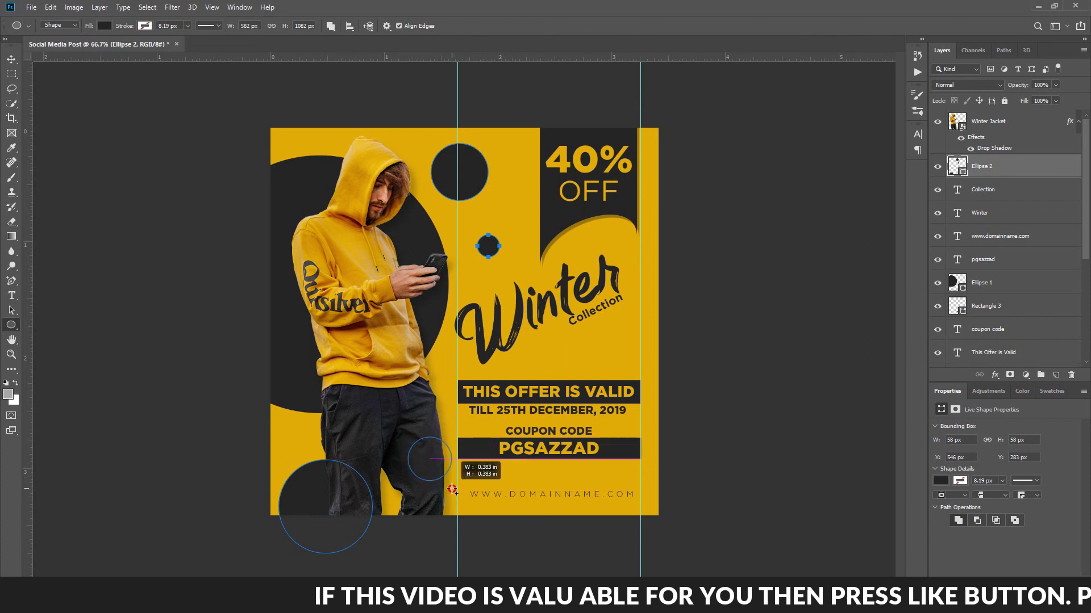
click(11, 59)
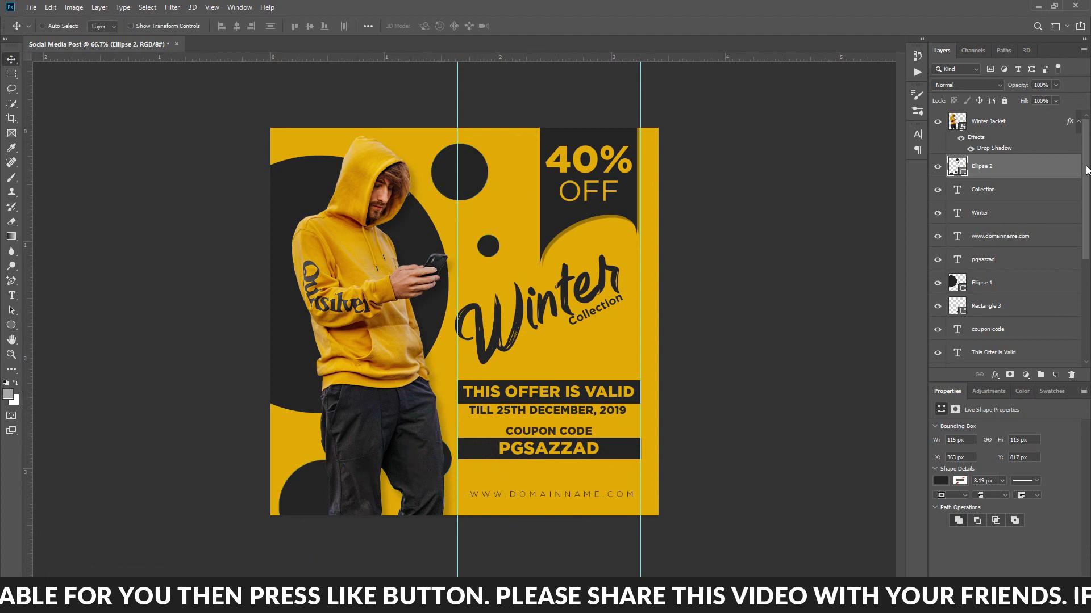
Step: Hide the rulers and clear all guides from the document
click(212, 8)
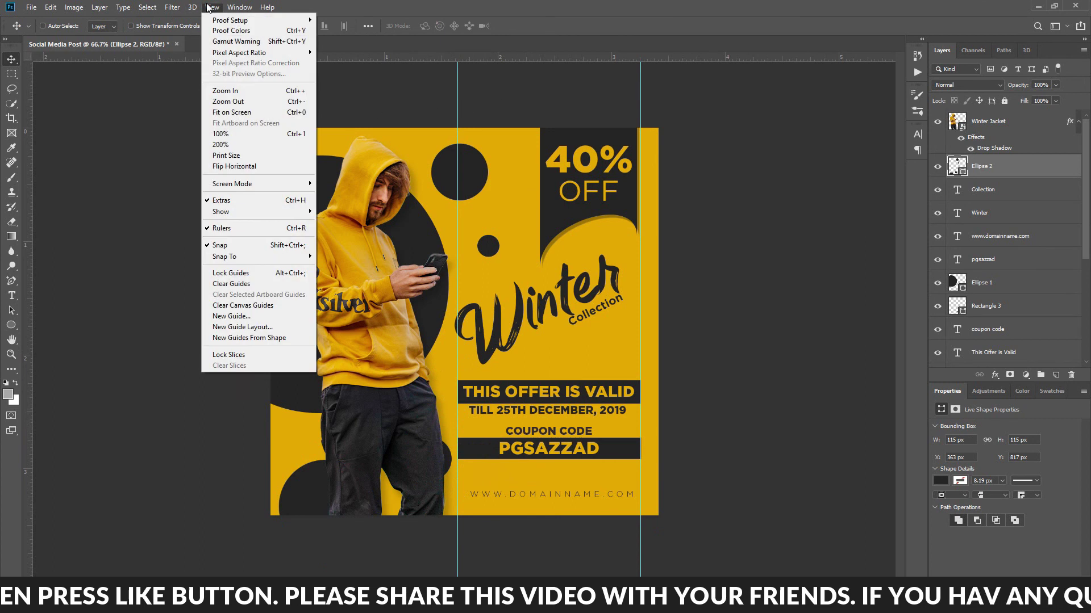
click(249, 228)
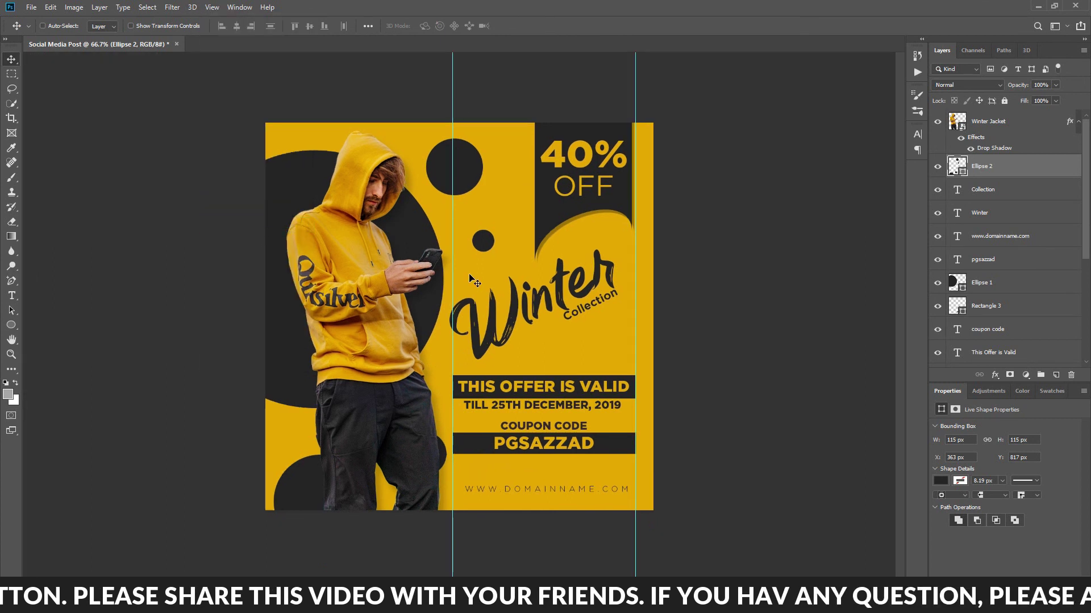
click(212, 7)
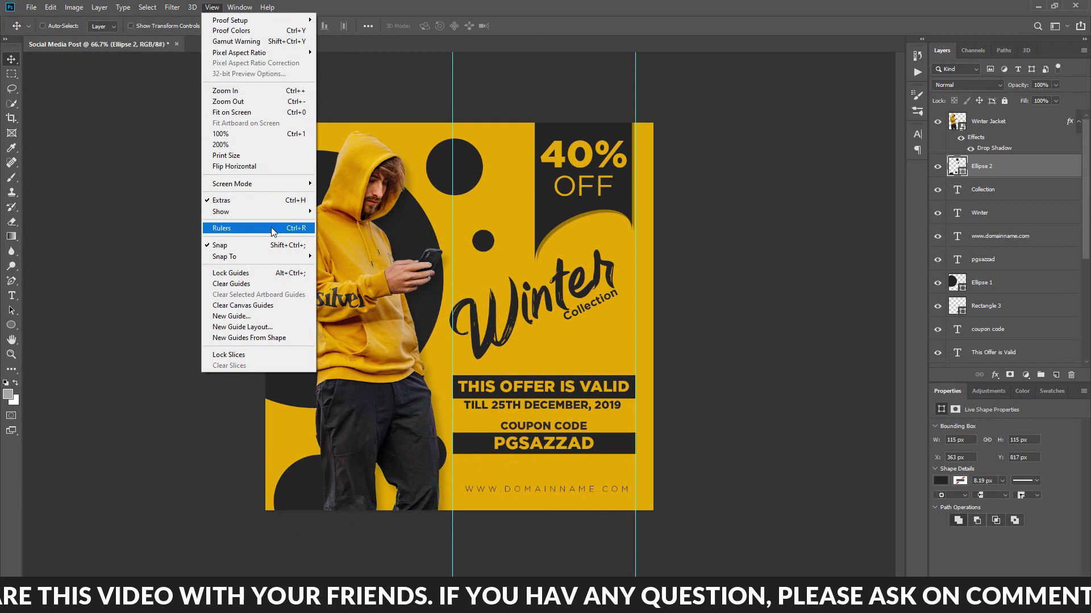
click(263, 284)
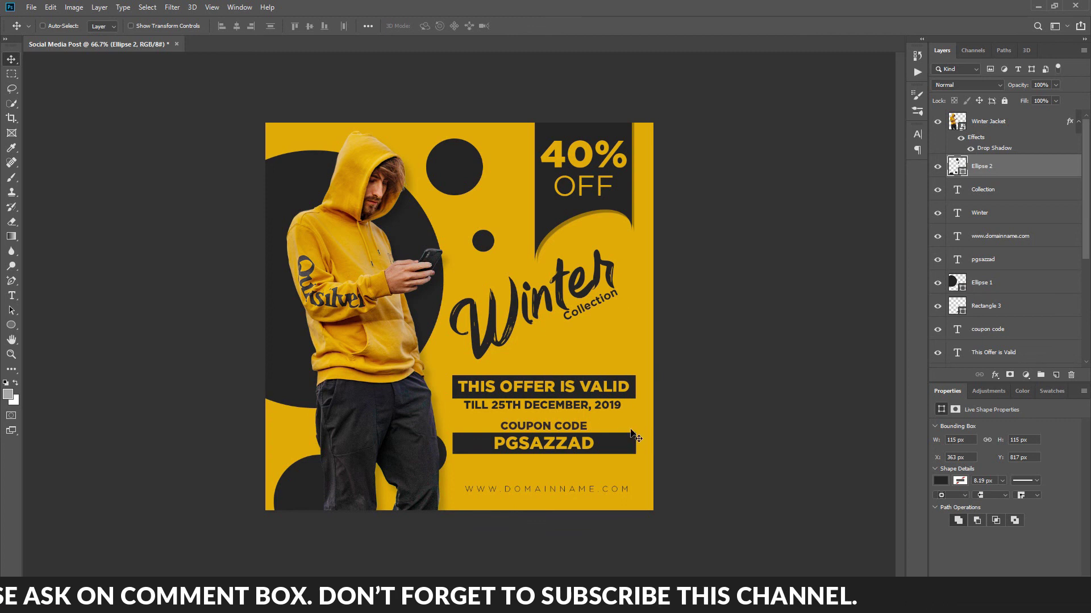
Step: Save the finished social media post design
click(31, 7)
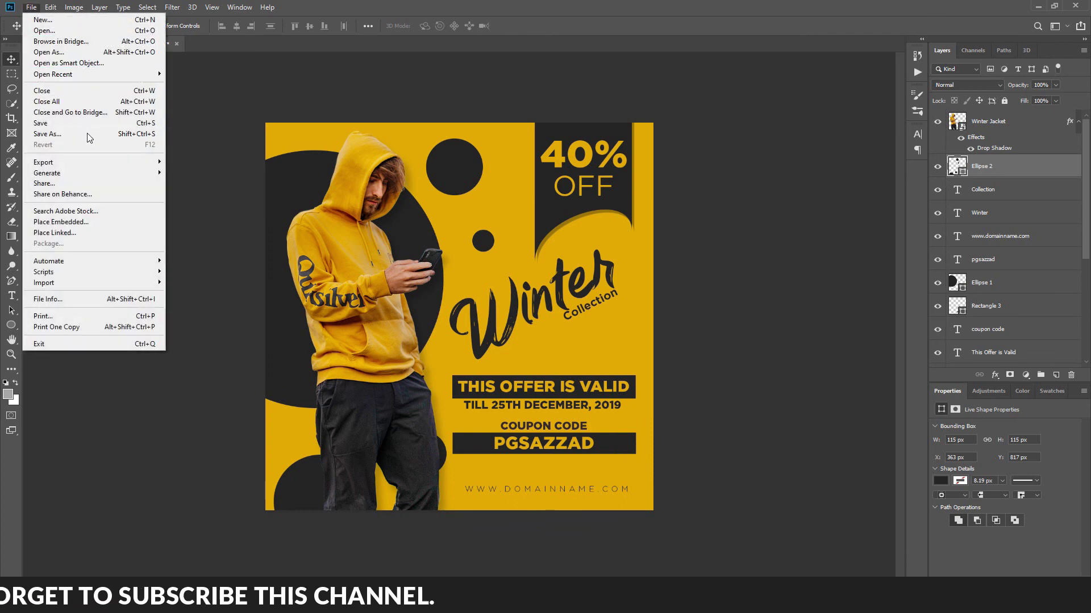